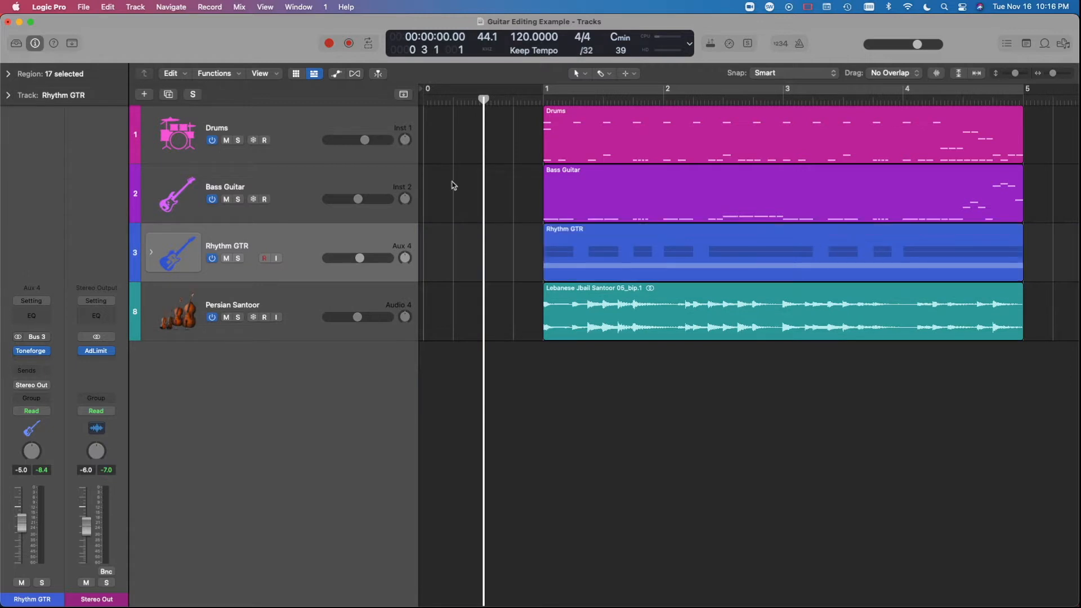
{"action": "scroll", "coordinate": [454, 185], "scroll_direction": "up", "scroll_amount": 4}
{"action": "scroll", "coordinate": [453, 186], "scroll_direction": "down", "scroll_amount": 2}
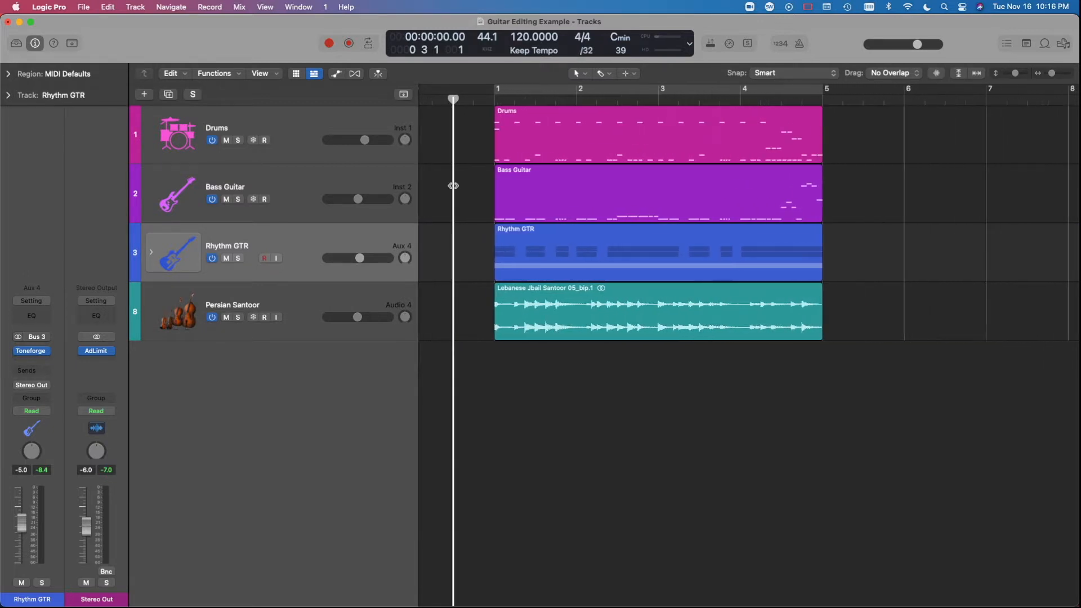
{"action": "scroll", "coordinate": [454, 185], "scroll_direction": "up", "scroll_amount": 5}
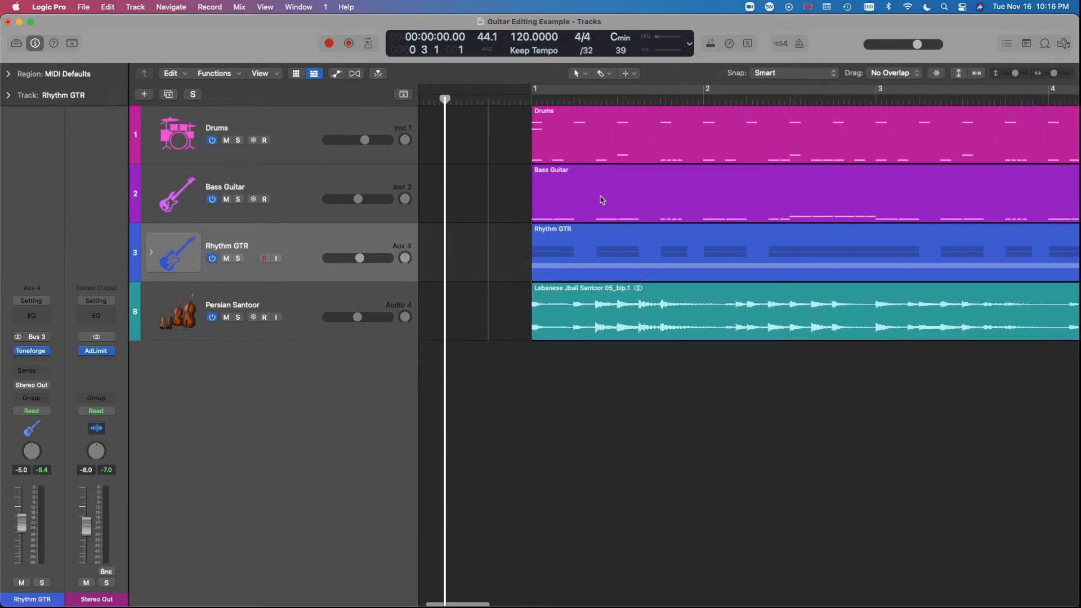
{"action": "scroll", "coordinate": [598, 201], "scroll_direction": "down", "scroll_amount": 3}
{"action": "scroll", "coordinate": [605, 153], "scroll_direction": "left", "scroll_amount": 1}
{"action": "scroll", "coordinate": [605, 153], "scroll_direction": "left", "scroll_amount": 2}
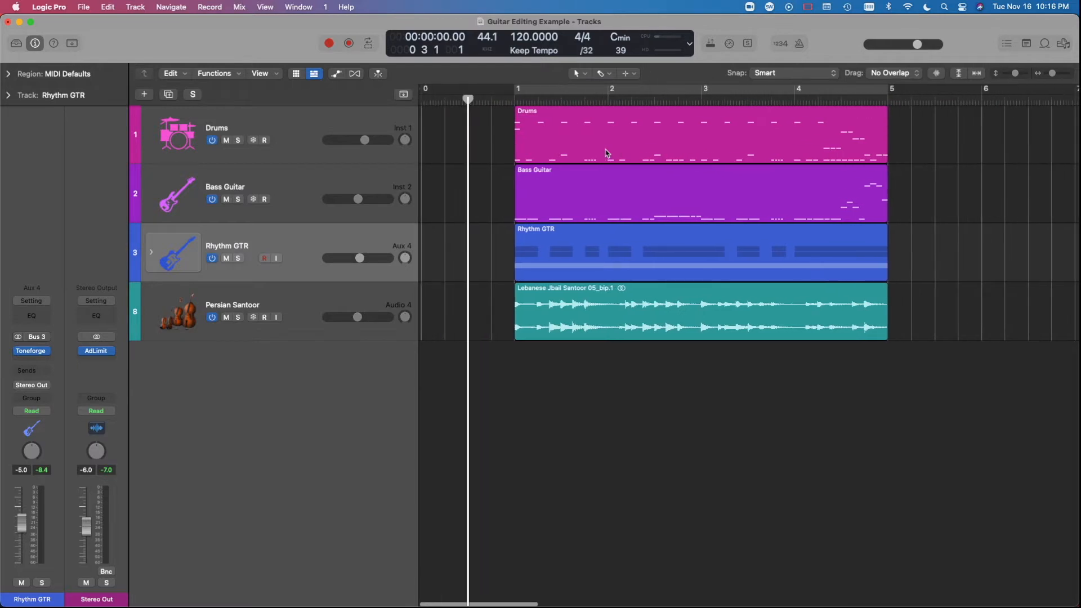
{"action": "scroll", "coordinate": [573, 184], "scroll_direction": "up", "scroll_amount": 3}
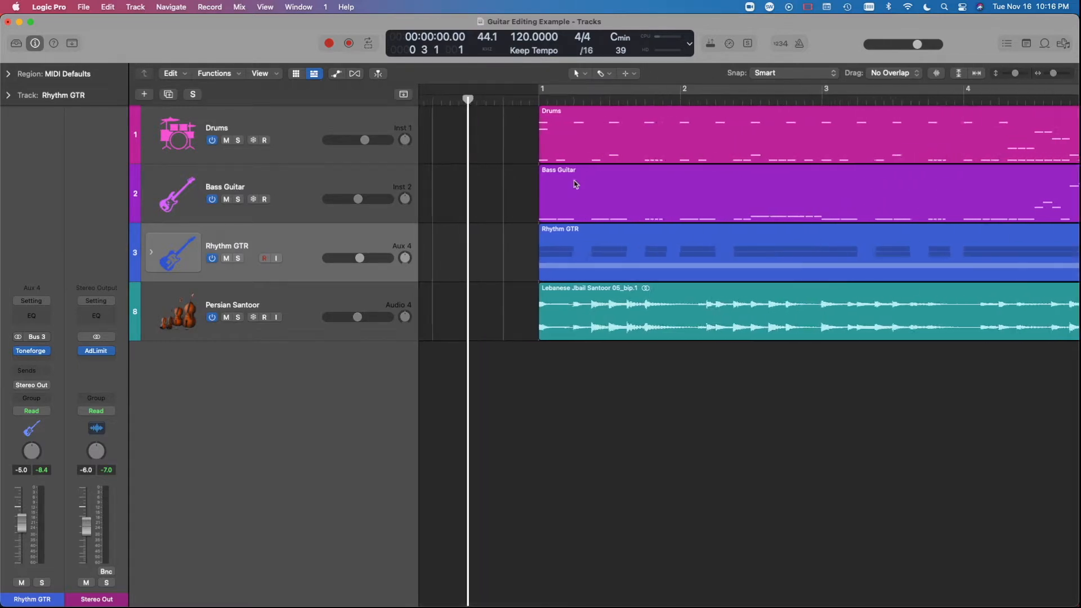
{"action": "scroll", "coordinate": [574, 184], "scroll_direction": "down", "scroll_amount": 2}
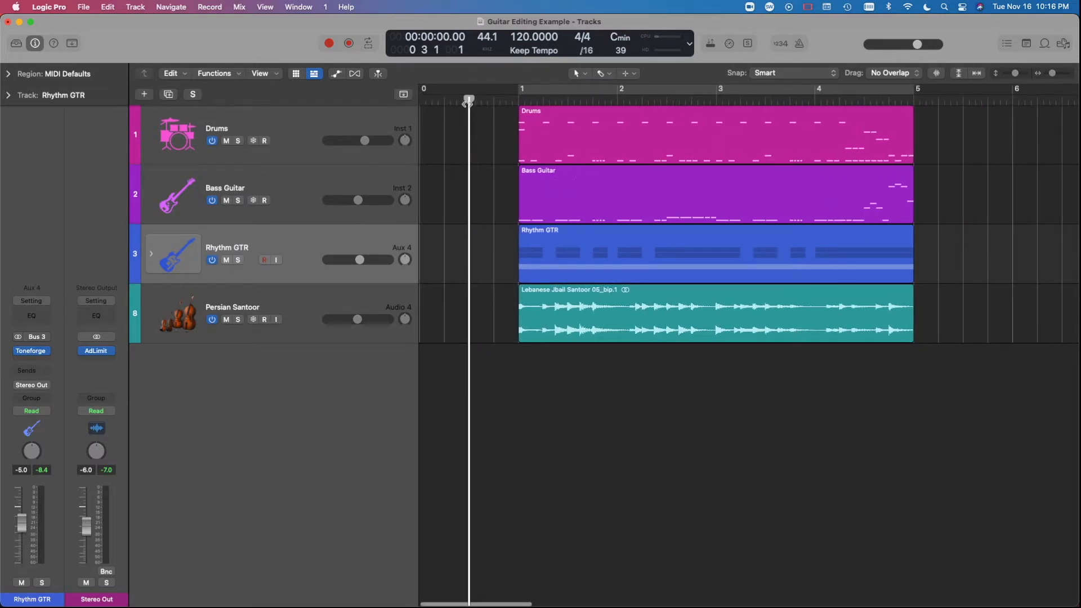
- Play the full arrangement with all tracks from before bar 1, and stop playback near the end of the regions
{"action": "key", "text": "space"}
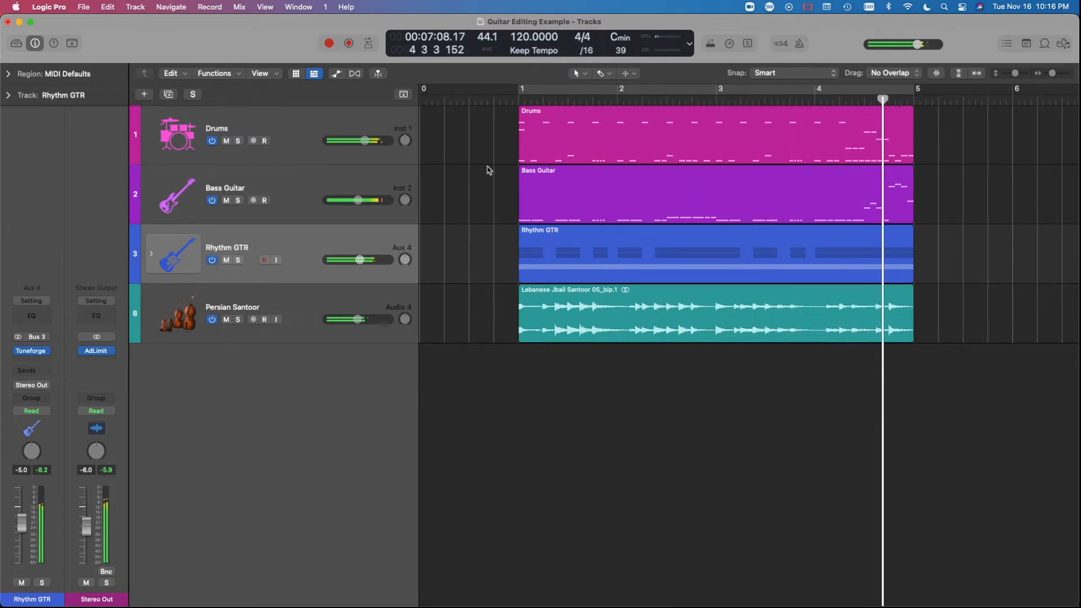
{"action": "key", "text": "space"}
{"action": "key", "text": "z"}
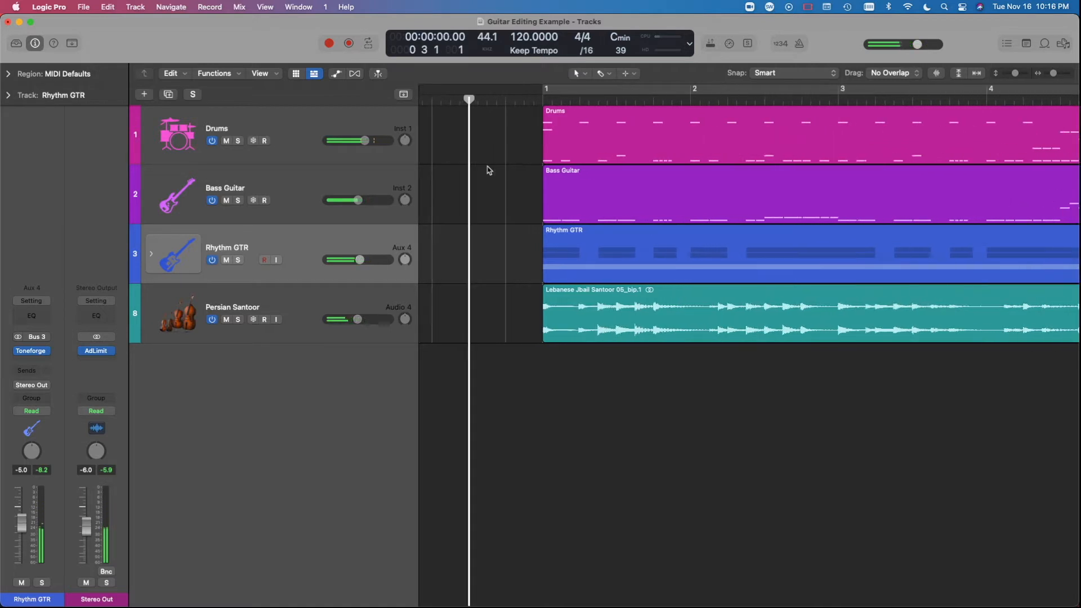
- Review the Drums and Bass Guitar tracks and the subtracks inside the Rhythm GTR stack, leaving the stack collapsed
{"action": "left_click", "coordinate": [291, 122]}
{"action": "left_click", "coordinate": [321, 198]}
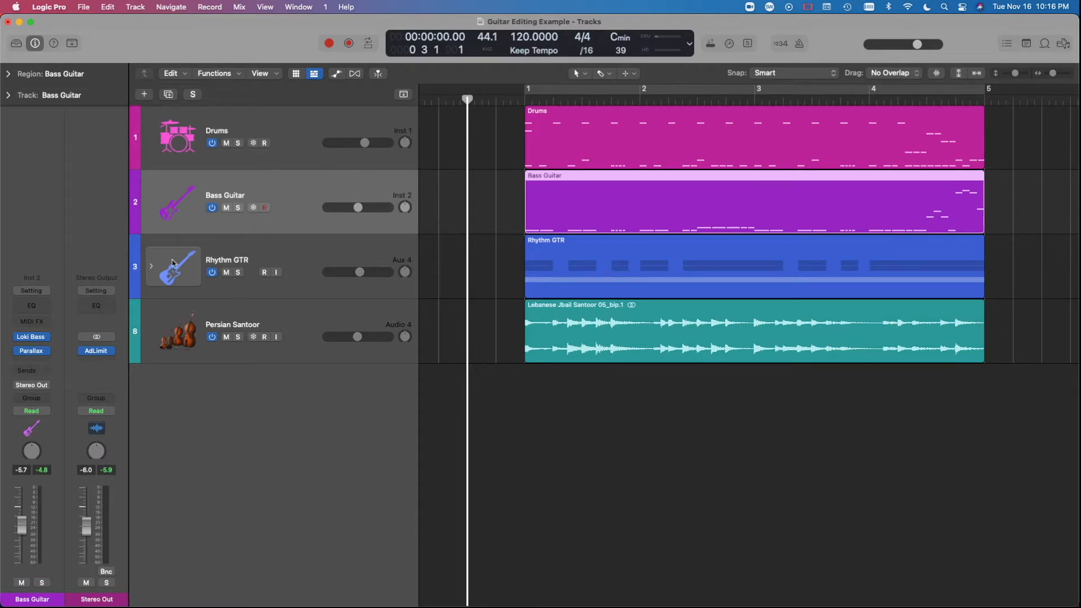
{"action": "left_click", "coordinate": [150, 266]}
{"action": "left_click", "coordinate": [309, 257]}
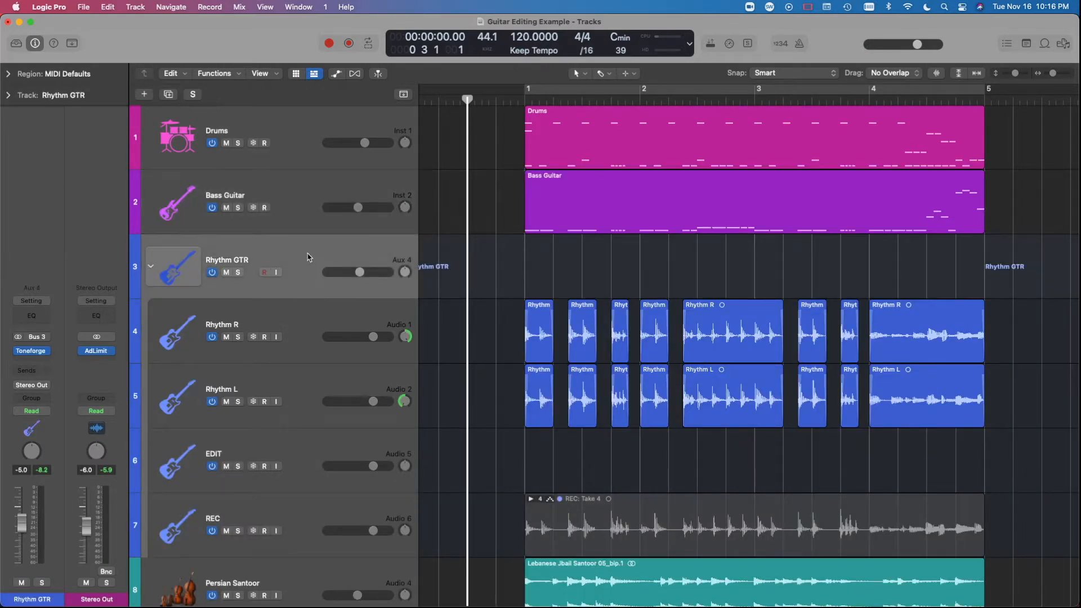
{"action": "left_click", "coordinate": [151, 267]}
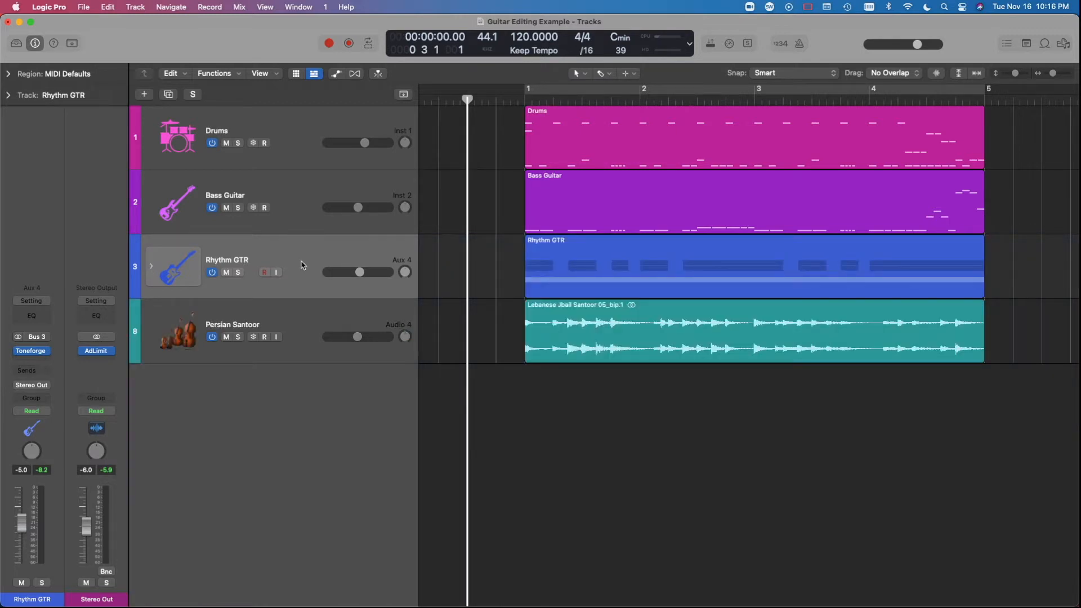
- Audition the Persian Santoor track in solo, clear the solo, and return the playhead to position 0 3 1 1
{"action": "left_click", "coordinate": [292, 317]}
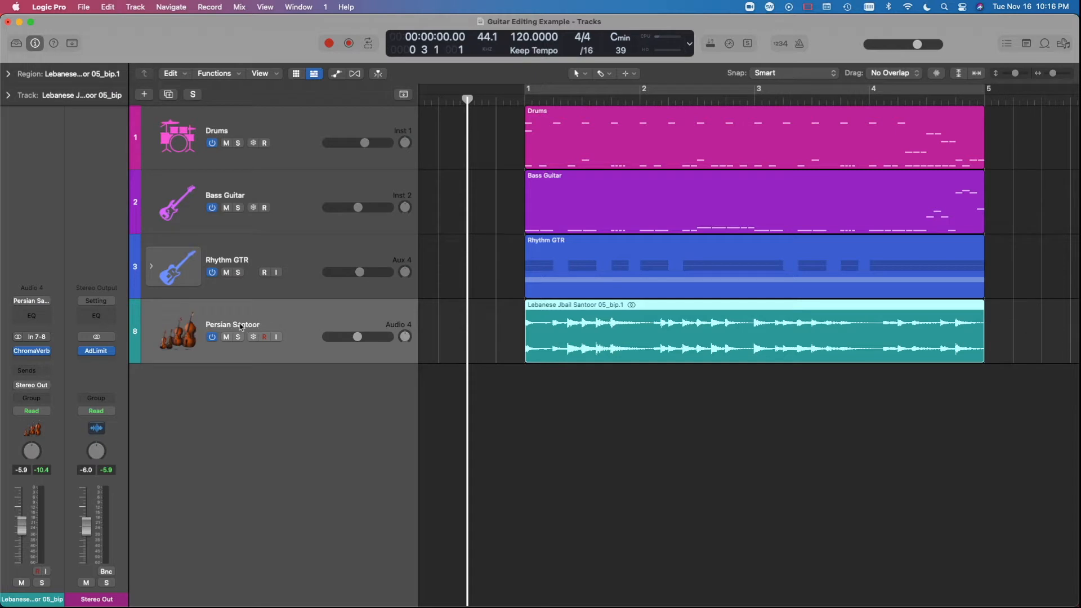
{"action": "scroll", "coordinate": [238, 326], "scroll_direction": "up", "scroll_amount": 2}
{"action": "scroll", "coordinate": [237, 324], "scroll_direction": "down", "scroll_amount": 3}
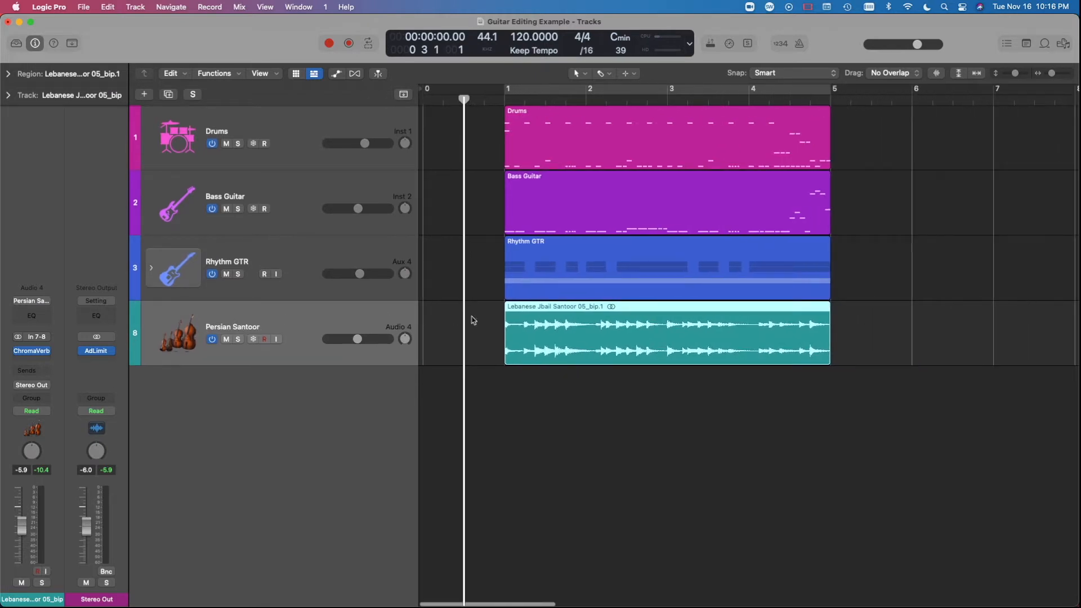
{"action": "left_click", "coordinate": [237, 339]}
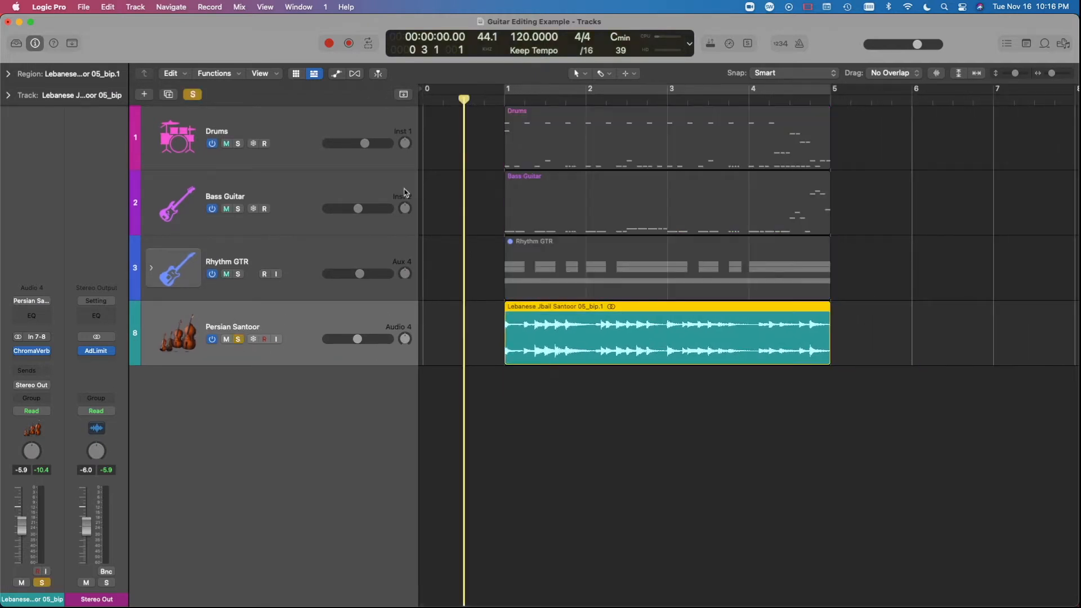
{"action": "key", "text": "space"}
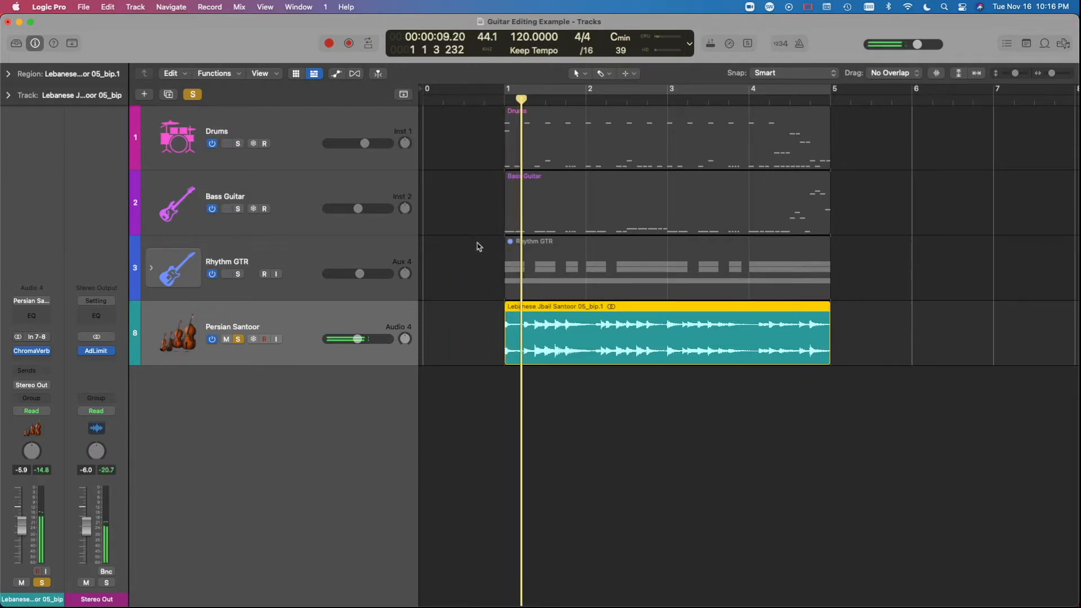
{"action": "key", "text": "space"}
{"action": "key", "text": "s"}
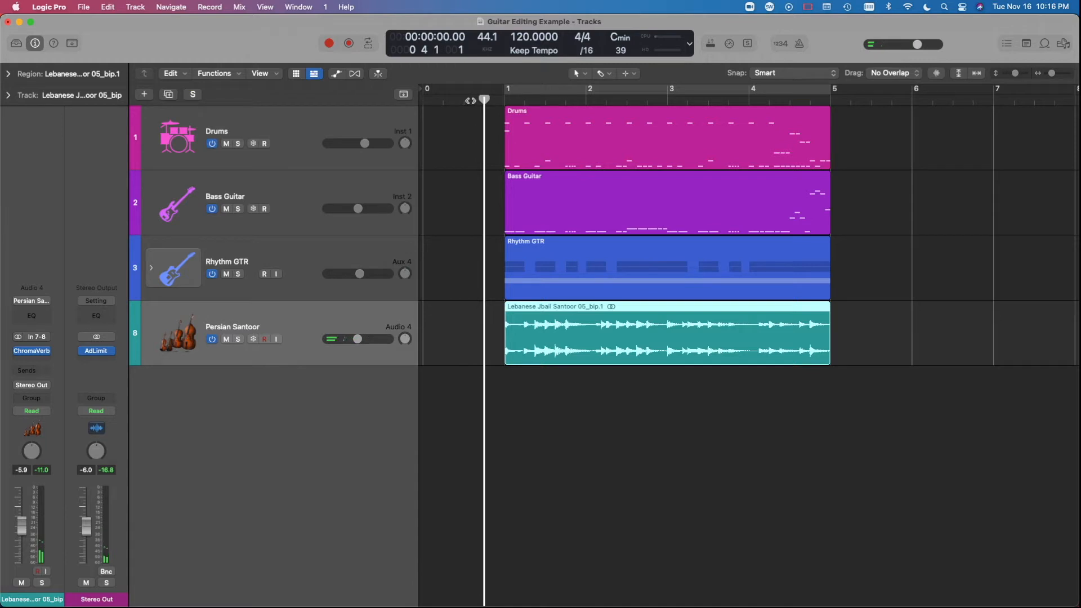
{"action": "left_click_drag", "start_coordinate": [470, 101], "coordinate": [465, 100]}
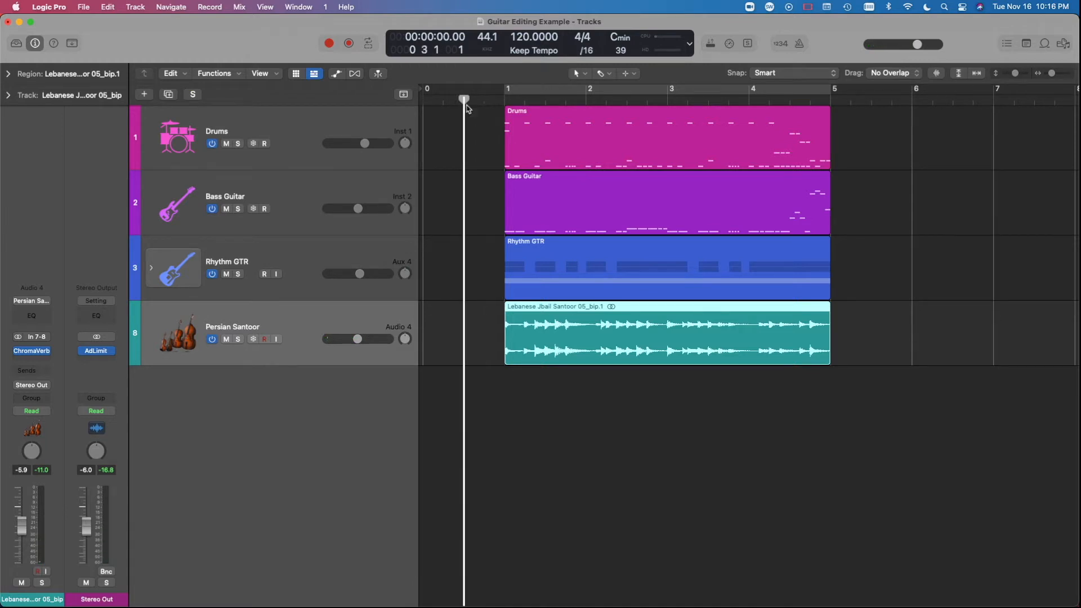
{"action": "scroll", "coordinate": [491, 157], "scroll_direction": "down", "scroll_amount": 1}
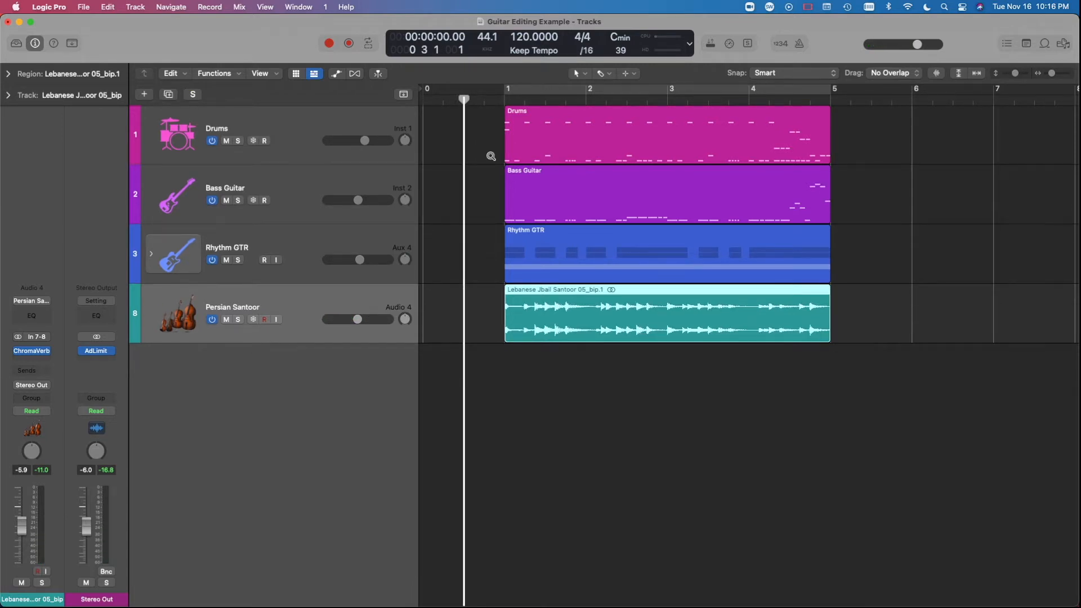
{"action": "scroll", "coordinate": [491, 157], "scroll_direction": "up", "scroll_amount": 1}
{"action": "left_click", "coordinate": [287, 134]}
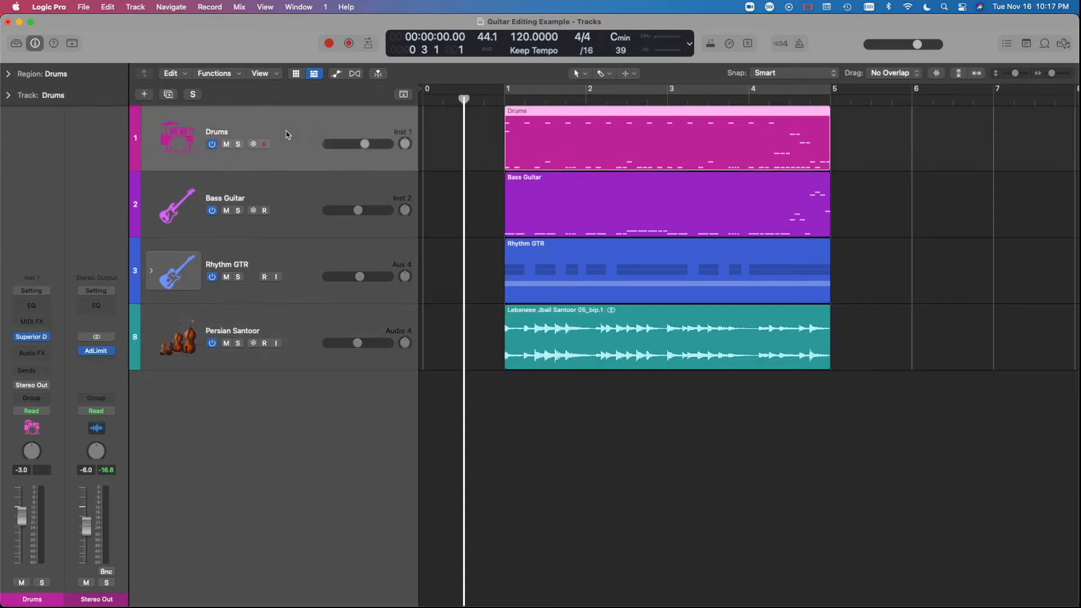
{"action": "scroll", "coordinate": [283, 164], "scroll_direction": "up", "scroll_amount": 2}
{"action": "scroll", "coordinate": [284, 164], "scroll_direction": "down", "scroll_amount": 2}
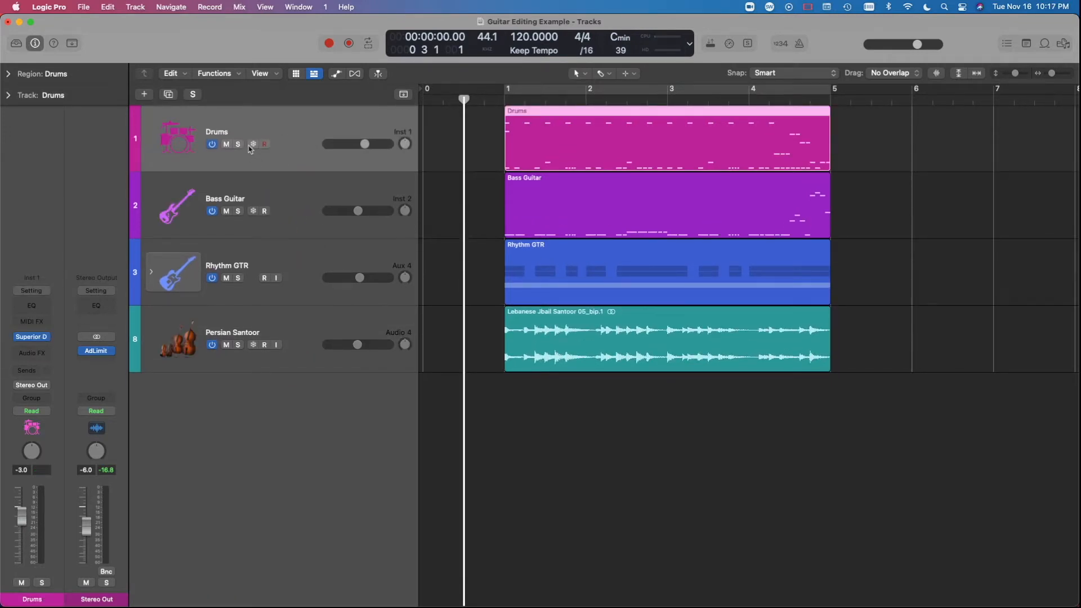
{"action": "left_click", "coordinate": [486, 139]}
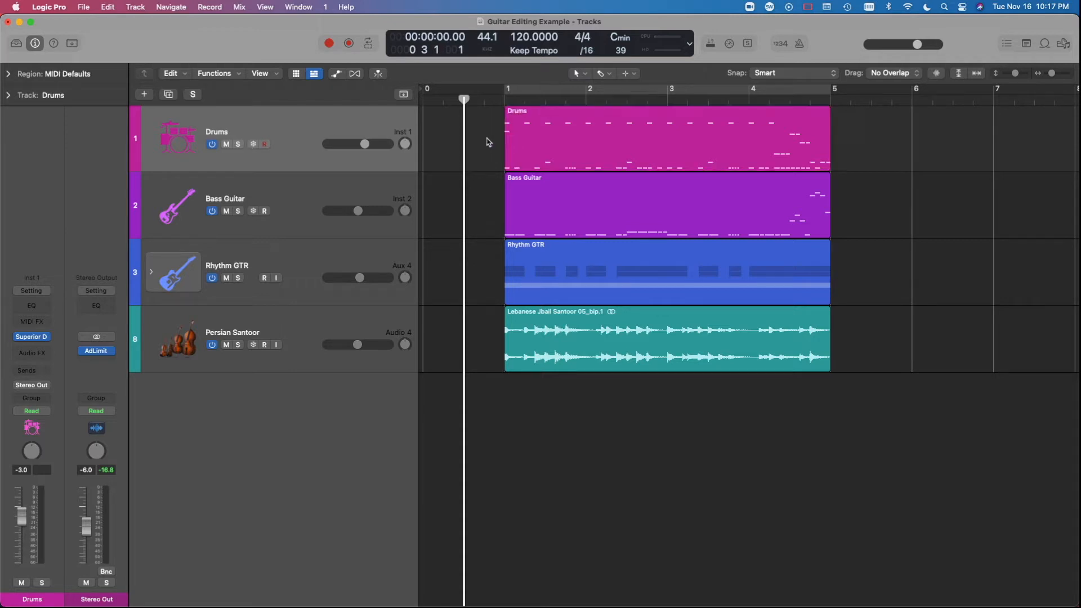
{"action": "left_click", "coordinate": [512, 139]}
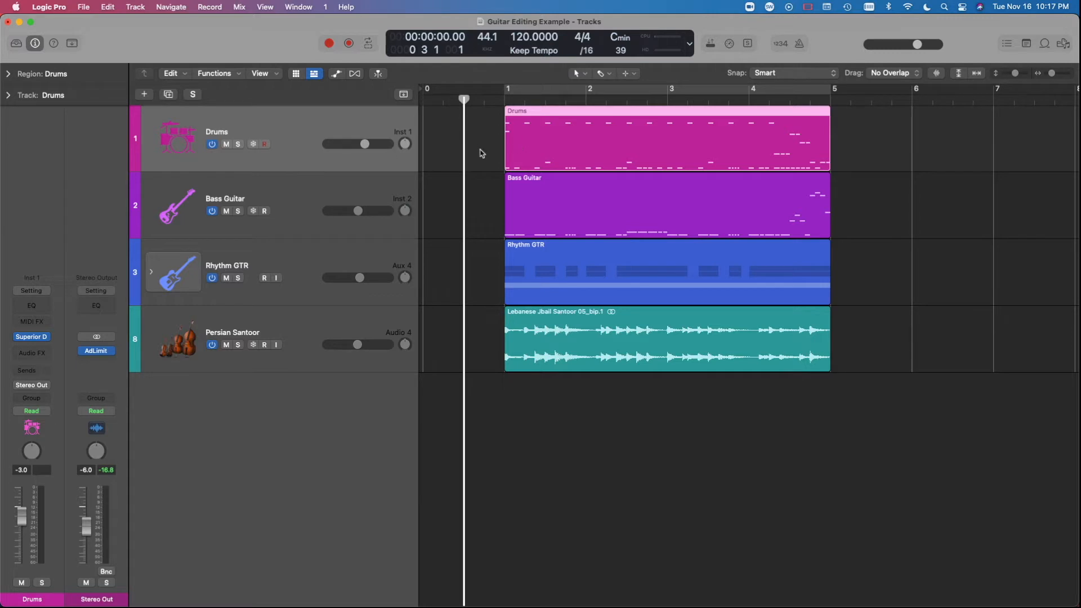
{"action": "left_click", "coordinate": [448, 135]}
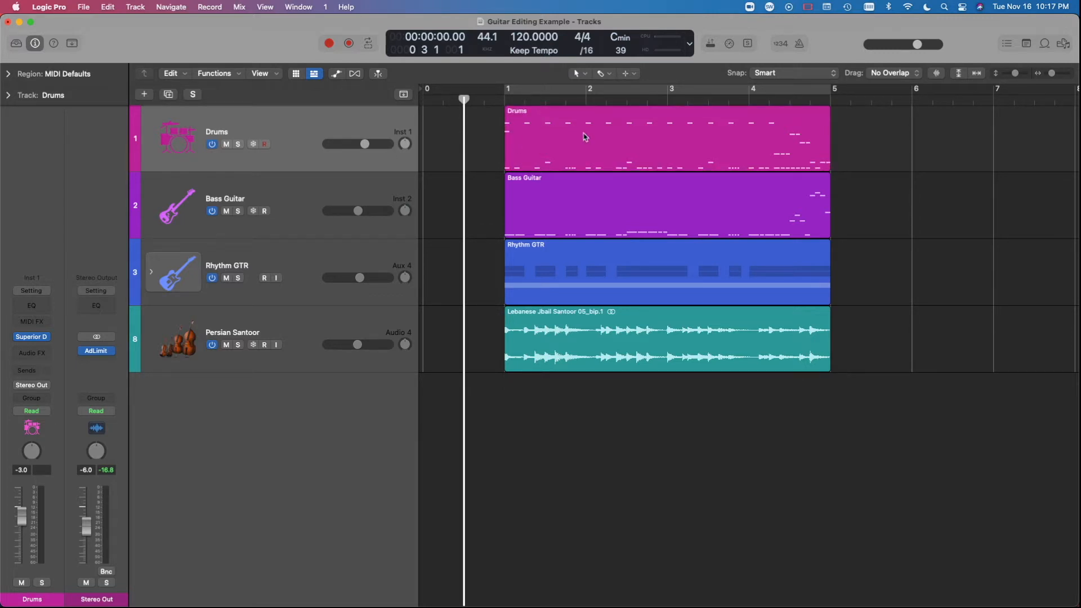
- Bounce the Drums region in place to a new track named Drums_bip, leaving the source and including the audio tail in file and region
{"action": "left_click_drag", "start_coordinate": [441, 134], "coordinate": [629, 149]}
{"action": "left_click_drag", "start_coordinate": [934, 129], "coordinate": [631, 127]}
{"action": "key", "text": "ctrl+b"}
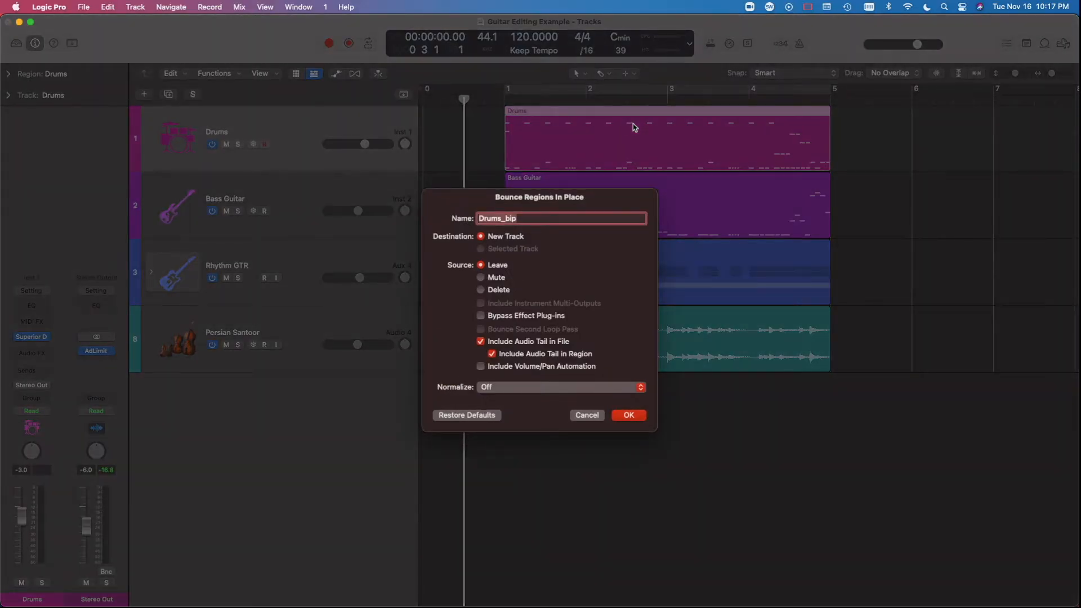
{"action": "key", "text": "Return"}
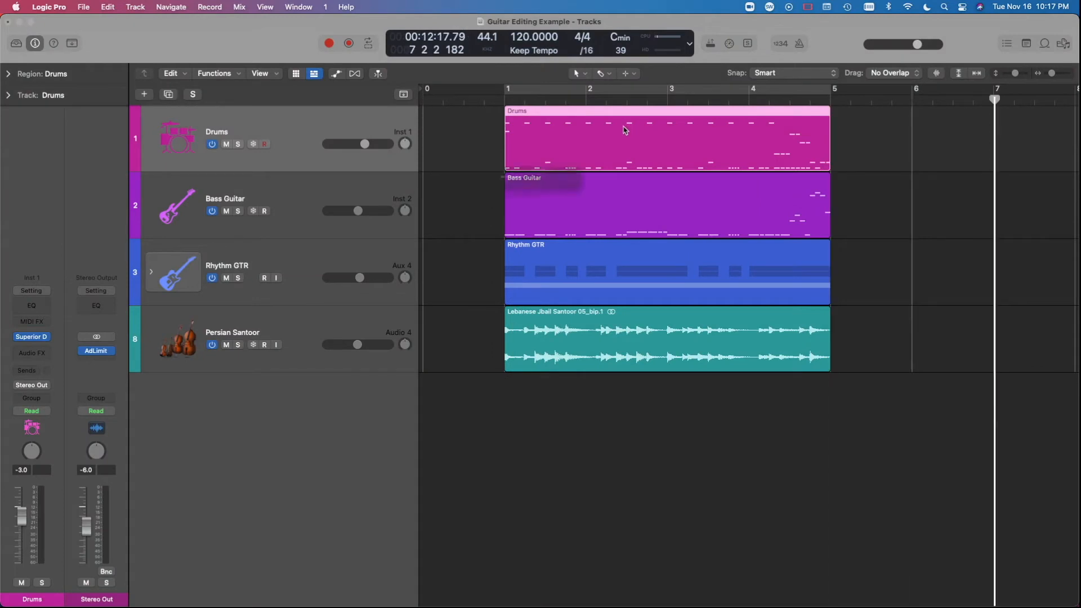
- Turn off the original Drums instrument track and place the playhead at position 0 4 1 1
{"action": "key", "text": "super+Down"}
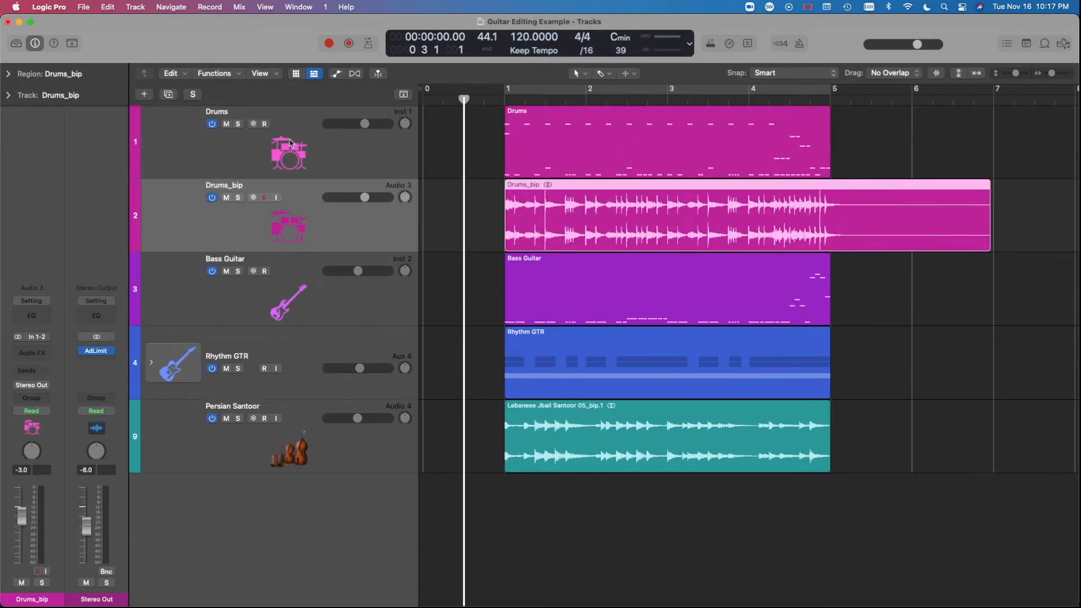
{"action": "left_click", "coordinate": [211, 124]}
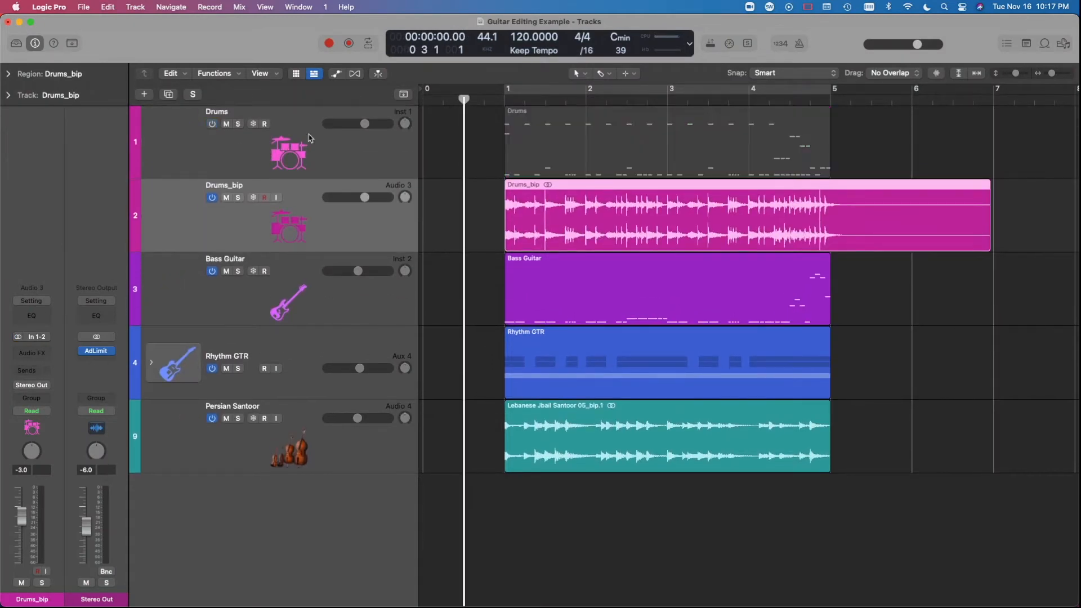
{"action": "left_click", "coordinate": [489, 151]}
{"action": "key", "text": "super+Left"}
{"action": "key", "text": "super+Up"}
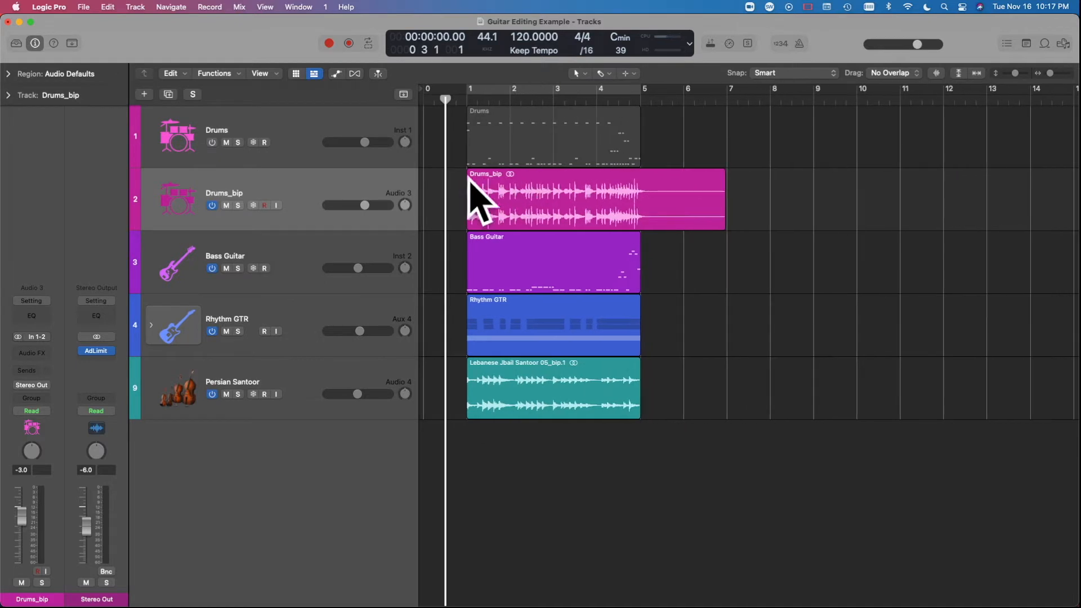
{"action": "key", "text": "super+Right"}
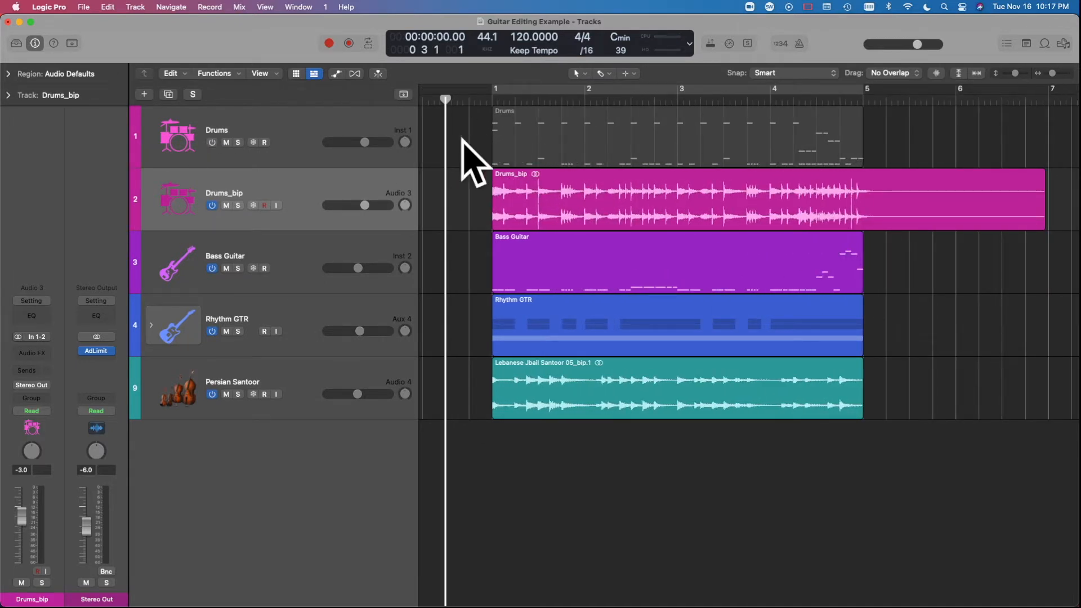
{"action": "mouse_move", "coordinate": [485, 102]}
{"action": "left_mouse_down"}
{"action": "mouse_move", "coordinate": [602, 101]}
{"action": "mouse_move", "coordinate": [467, 107]}
{"action": "left_mouse_up"}
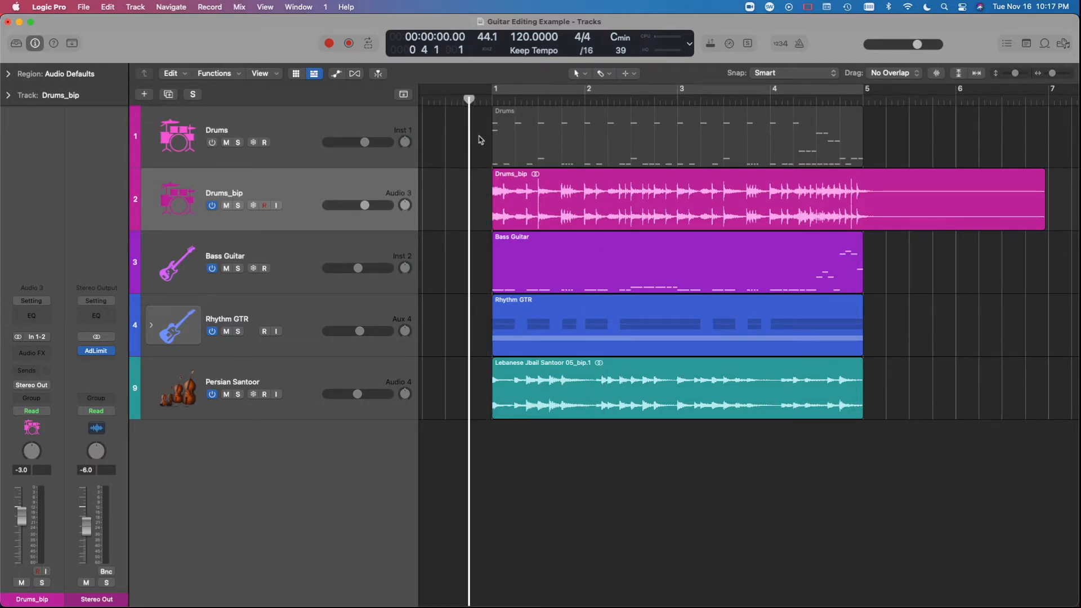
- Delete the silent tail of the bounced Drums_bip region from about the middle of bar 5 onward
{"action": "left_click", "coordinate": [349, 129]}
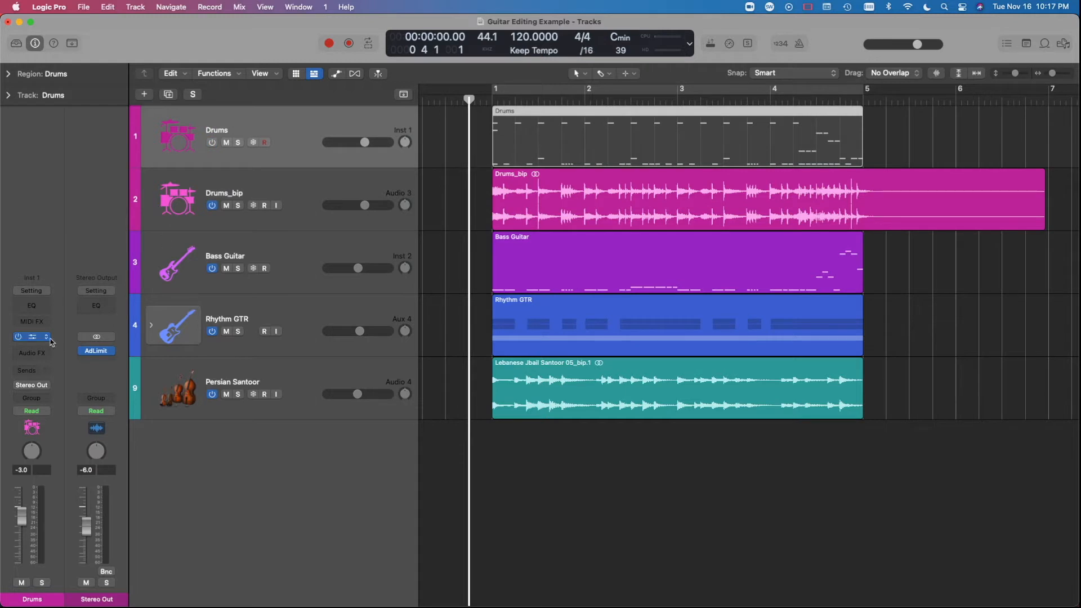
{"action": "left_click", "coordinate": [298, 190]}
{"action": "key", "text": "super+Left"}
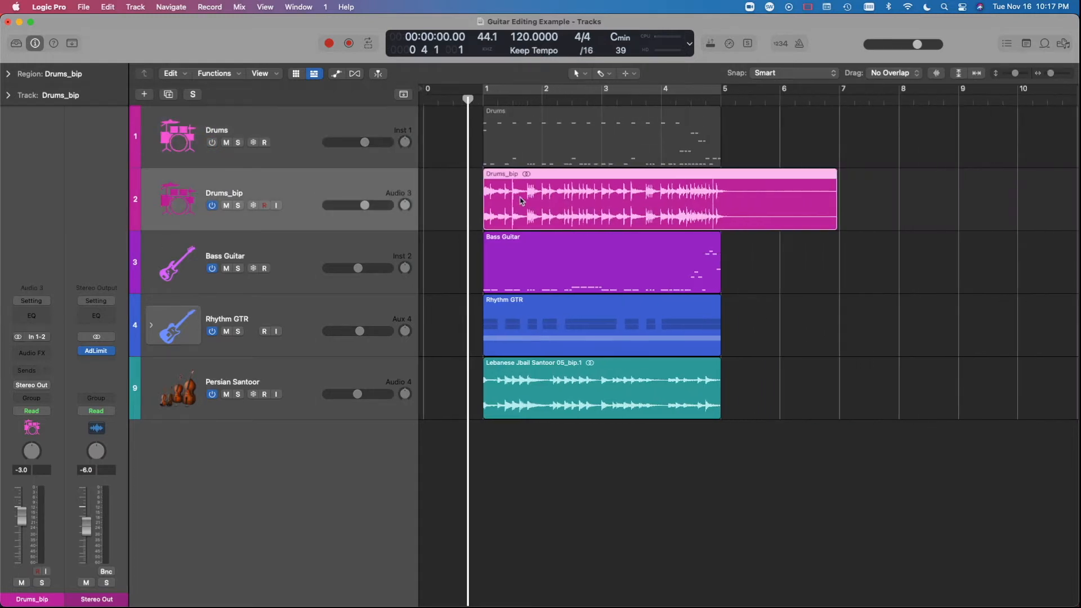
{"action": "left_click_drag", "start_coordinate": [751, 204], "coordinate": [887, 203]}
{"action": "key", "text": "Delete"}
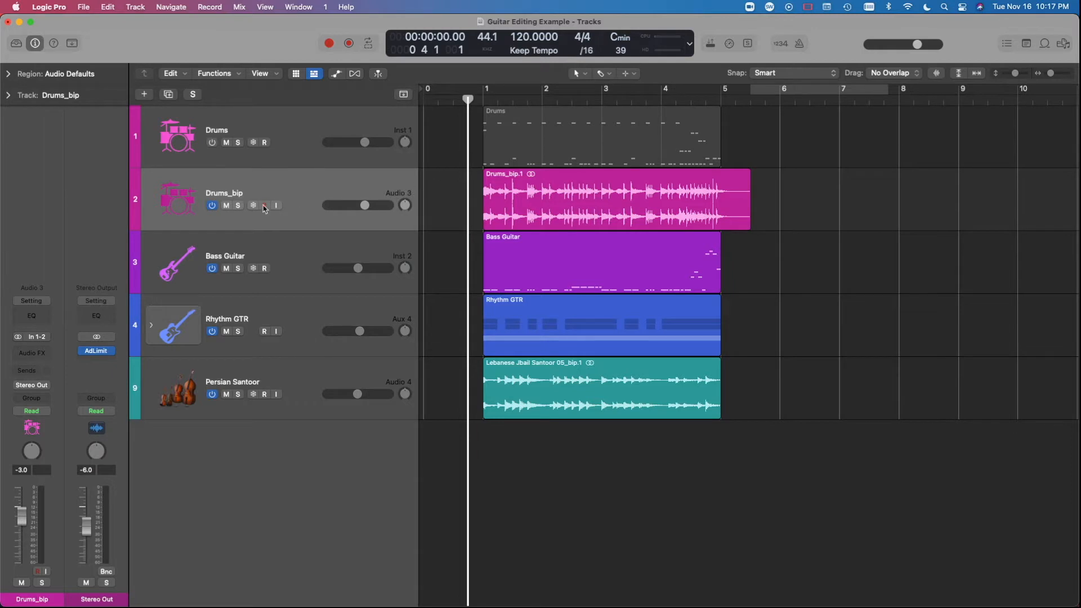
- Audition the Drums_bip track in solo, clear the solo, and select its audio region
{"action": "left_click", "coordinate": [237, 206]}
{"action": "key", "text": "space"}
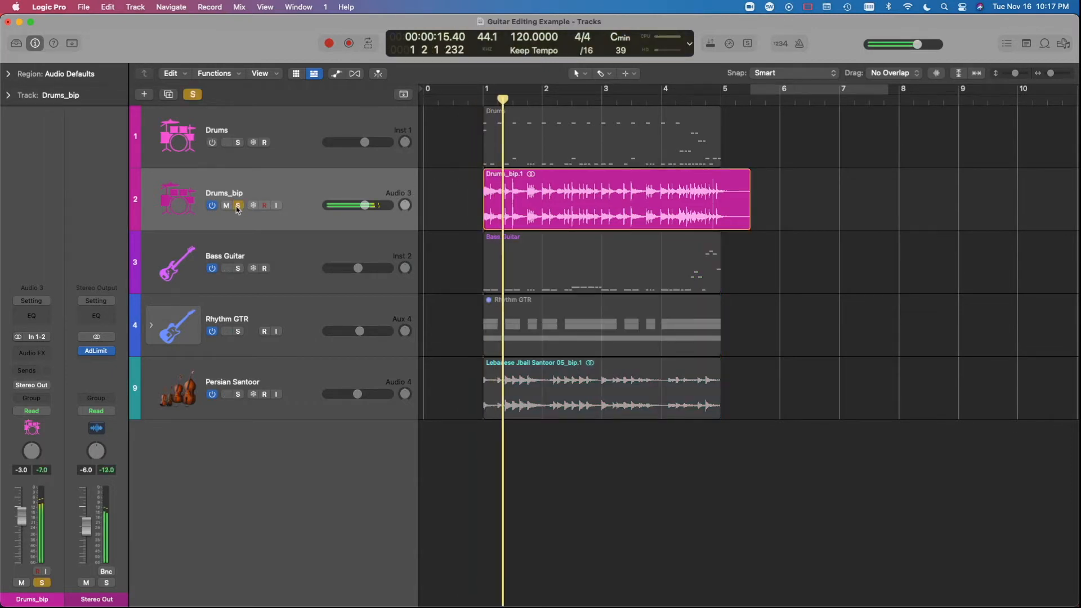
{"action": "key", "text": "space"}
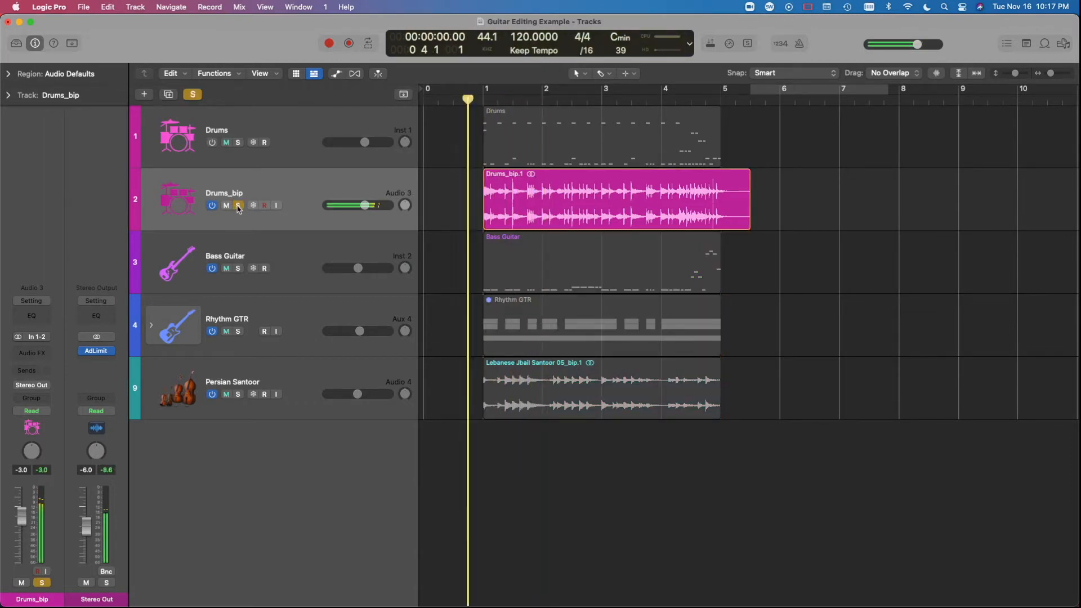
{"action": "left_click", "coordinate": [237, 206]}
{"action": "left_click", "coordinate": [629, 219]}
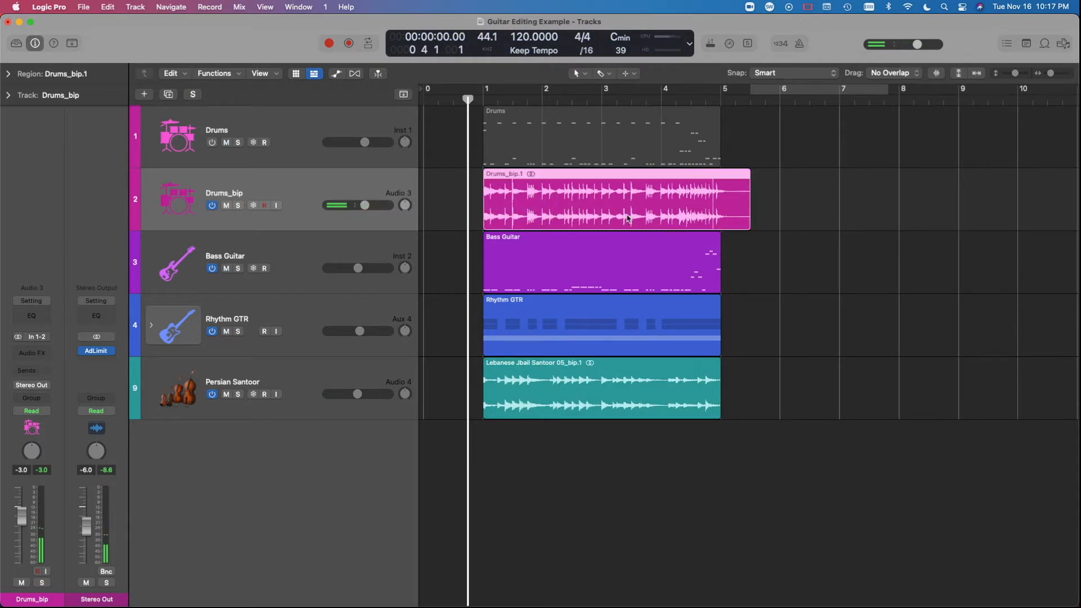
- Delete the bounced Drums_bip region and its track, then turn the original Drums track back on and select it
{"action": "key", "text": "Delete"}
{"action": "key", "text": "super+BackSpace"}
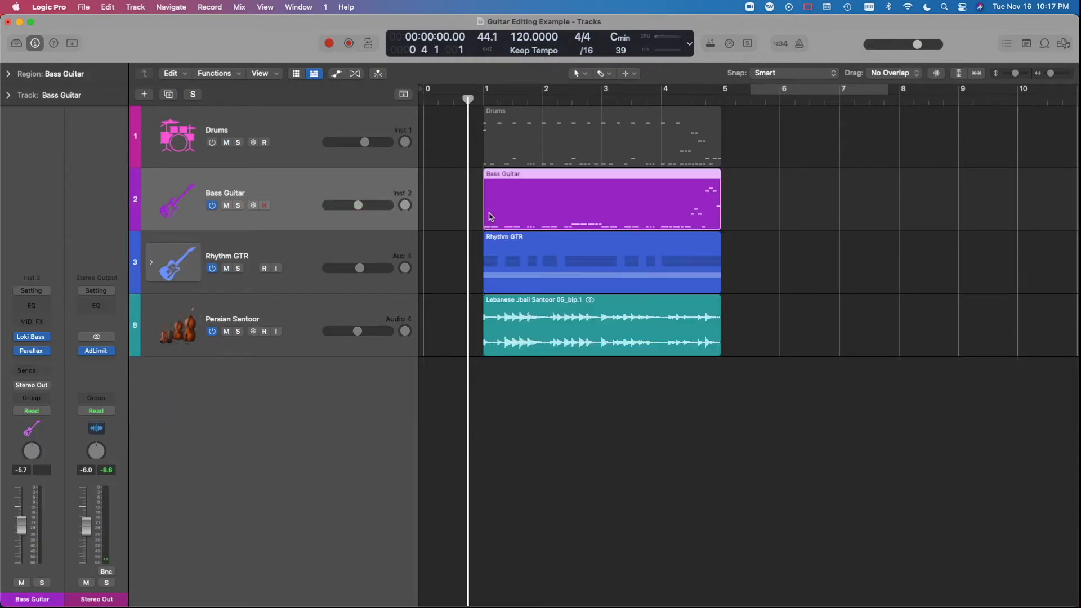
{"action": "left_click", "coordinate": [212, 143]}
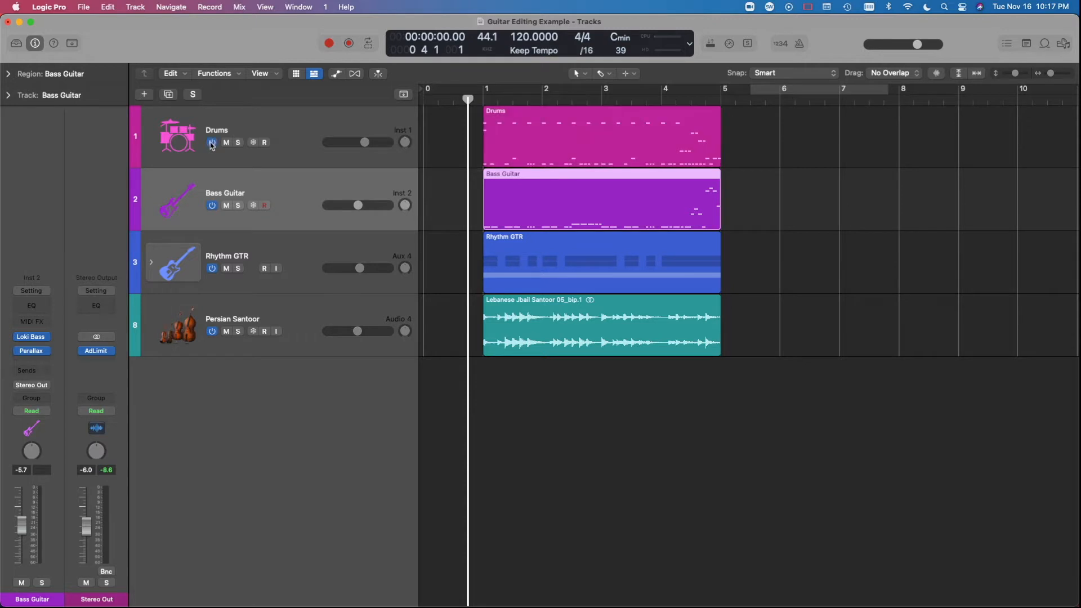
{"action": "left_click", "coordinate": [313, 132]}
{"action": "scroll", "coordinate": [308, 159], "scroll_direction": "up", "scroll_amount": 3}
{"action": "scroll", "coordinate": [308, 160], "scroll_direction": "up", "scroll_amount": 1}
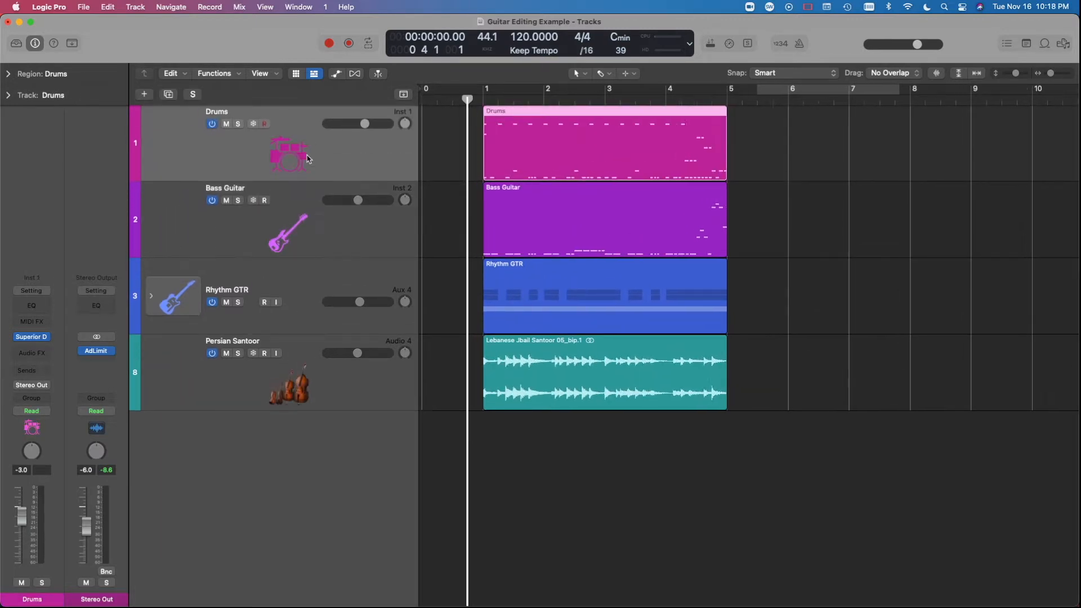
{"action": "scroll", "coordinate": [308, 159], "scroll_direction": "right", "scroll_amount": 2}
{"action": "scroll", "coordinate": [308, 160], "scroll_direction": "down", "scroll_amount": 1}
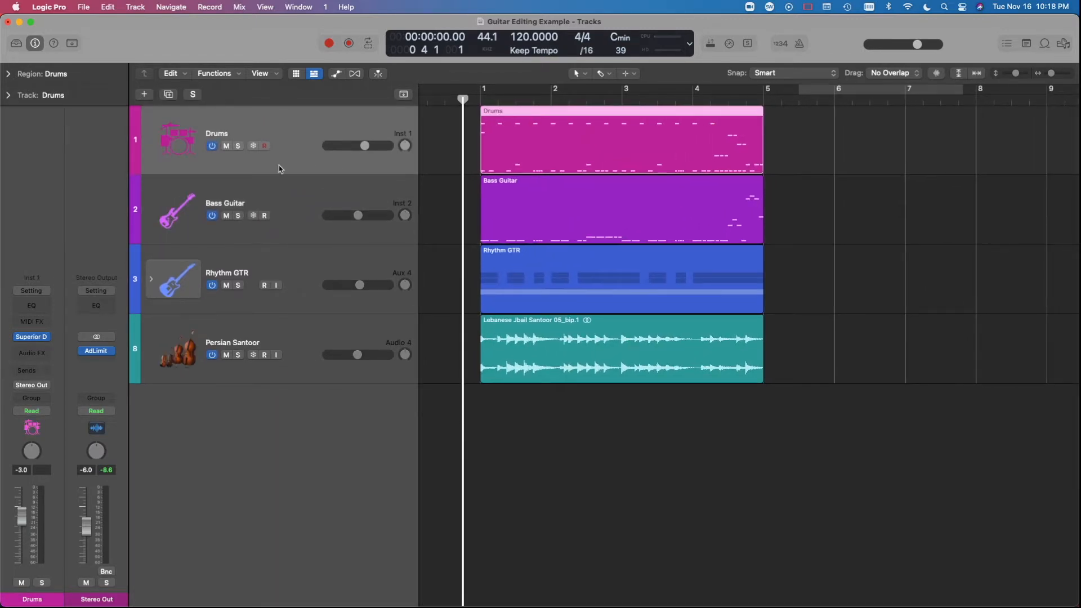
{"action": "scroll", "coordinate": [281, 170], "scroll_direction": "left", "scroll_amount": 1}
{"action": "scroll", "coordinate": [276, 169], "scroll_direction": "up", "scroll_amount": 1}
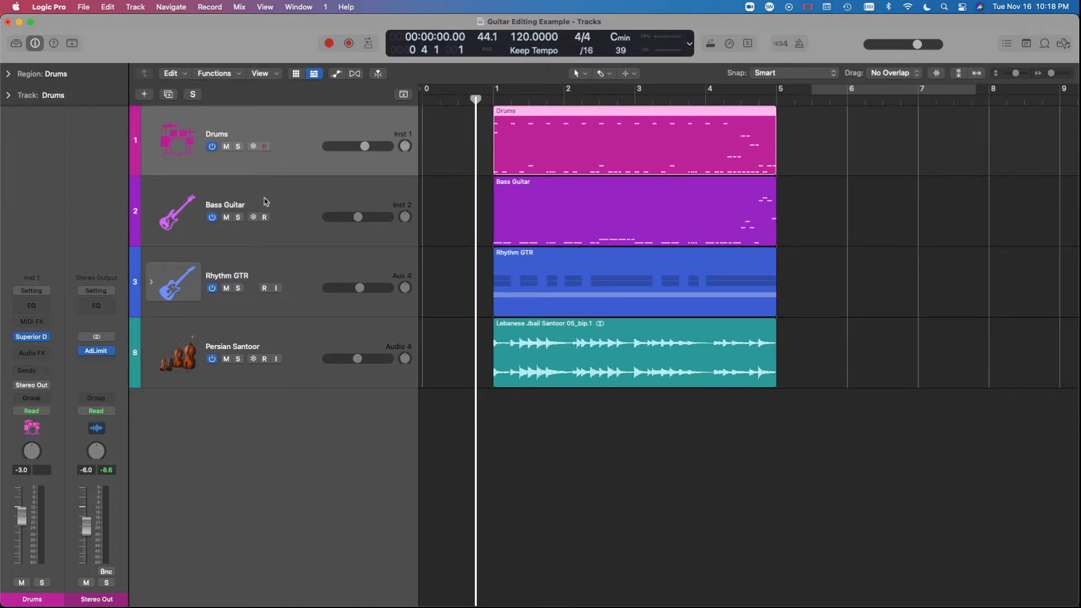
{"action": "scroll", "coordinate": [305, 130], "scroll_direction": "right", "scroll_amount": 1}
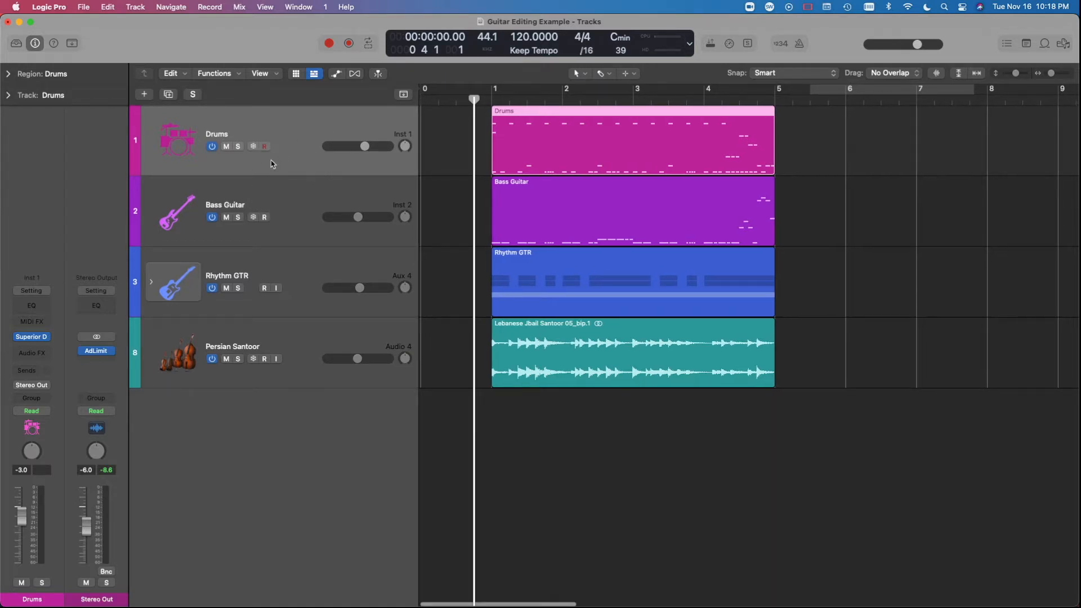
{"action": "scroll", "coordinate": [271, 164], "scroll_direction": "up", "scroll_amount": 1}
{"action": "scroll", "coordinate": [292, 157], "scroll_direction": "down", "scroll_amount": 1}
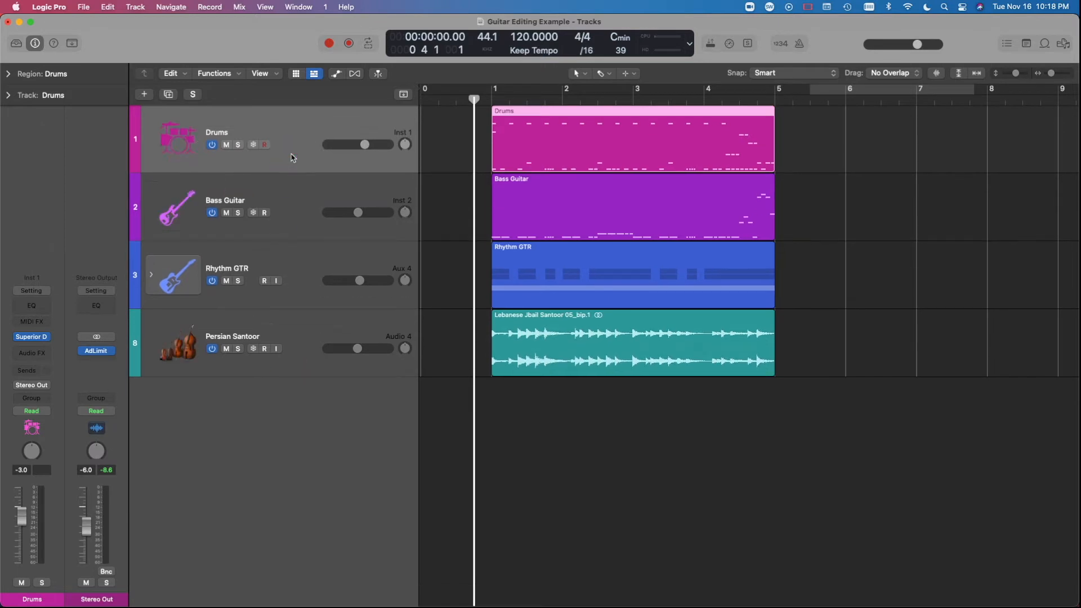
- Select the Persian Santoor track, expand the Rhythm GTR stack to view its subtracks, and collapse it again
{"action": "left_click", "coordinate": [284, 340]}
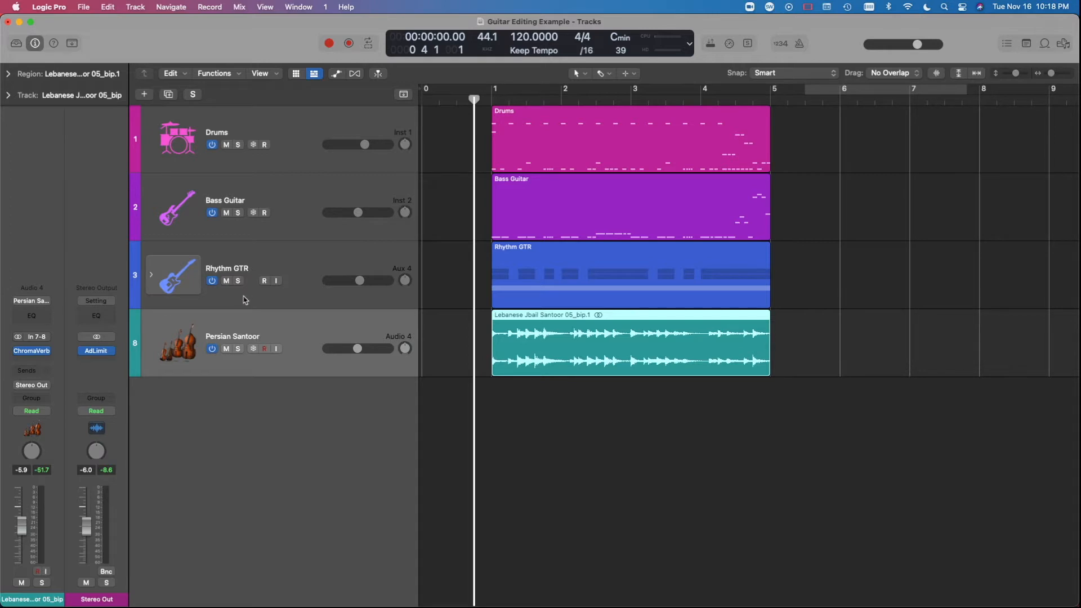
{"action": "left_click", "coordinate": [151, 275]}
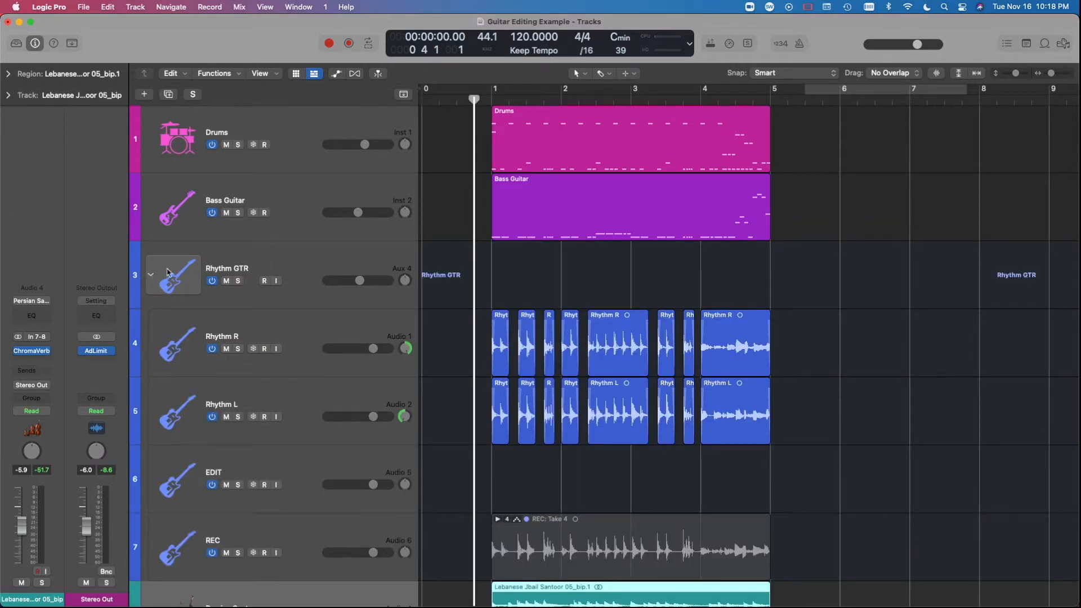
{"action": "left_click", "coordinate": [151, 276]}
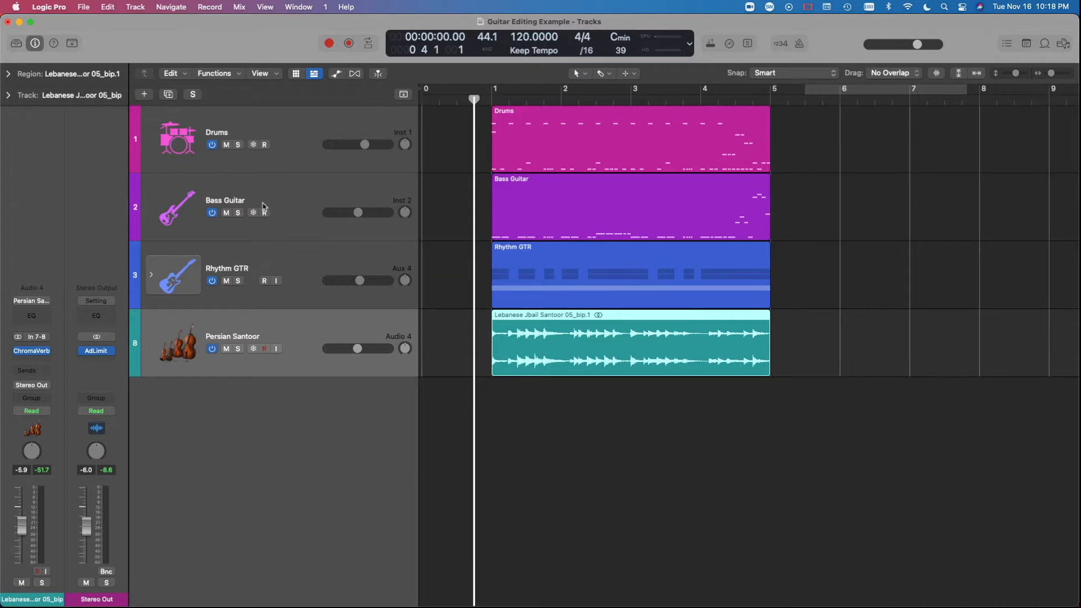
- Enable Freeze on the Drums, Bass Guitar and Persian Santoor tracks together and start playback to render the freeze files
{"action": "left_click", "coordinate": [272, 147]}
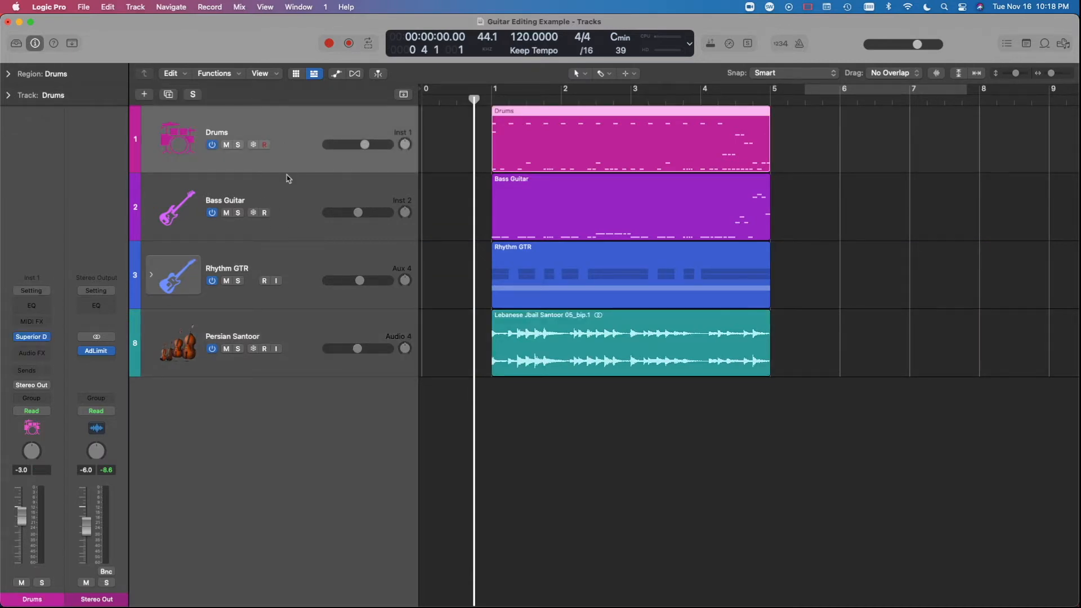
{"action": "left_click", "coordinate": [278, 202], "text": "super"}
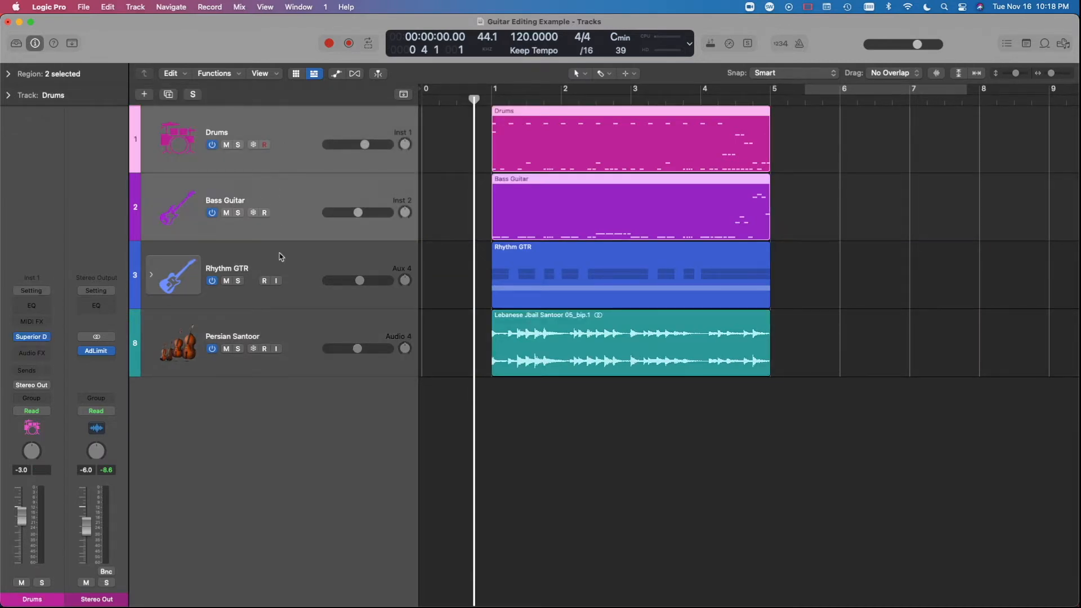
{"action": "left_click", "coordinate": [254, 328], "text": "super"}
{"action": "left_click", "coordinate": [253, 145]}
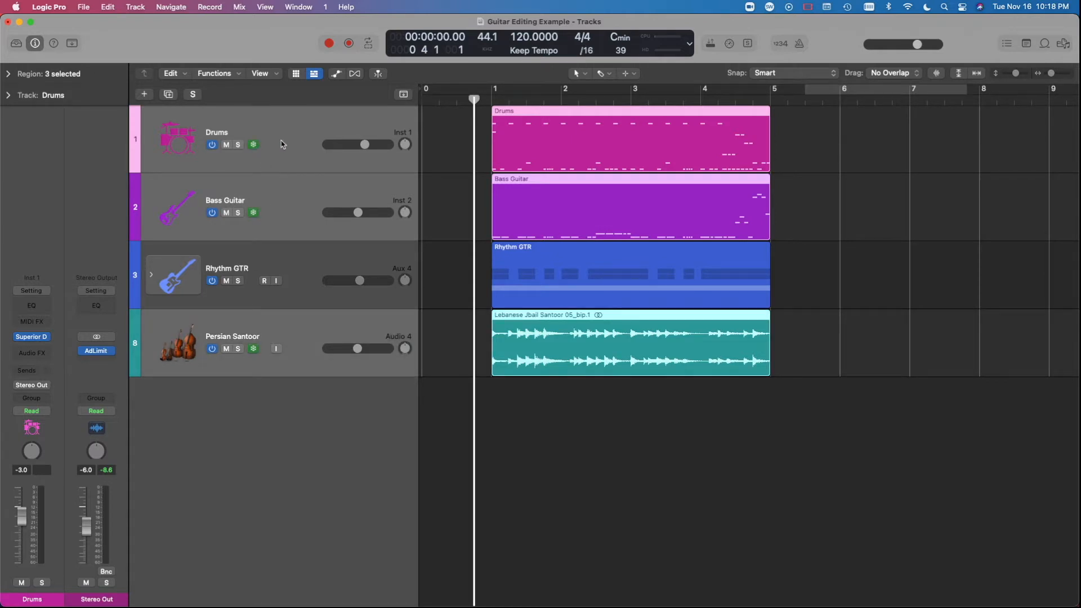
{"action": "key", "text": "space"}
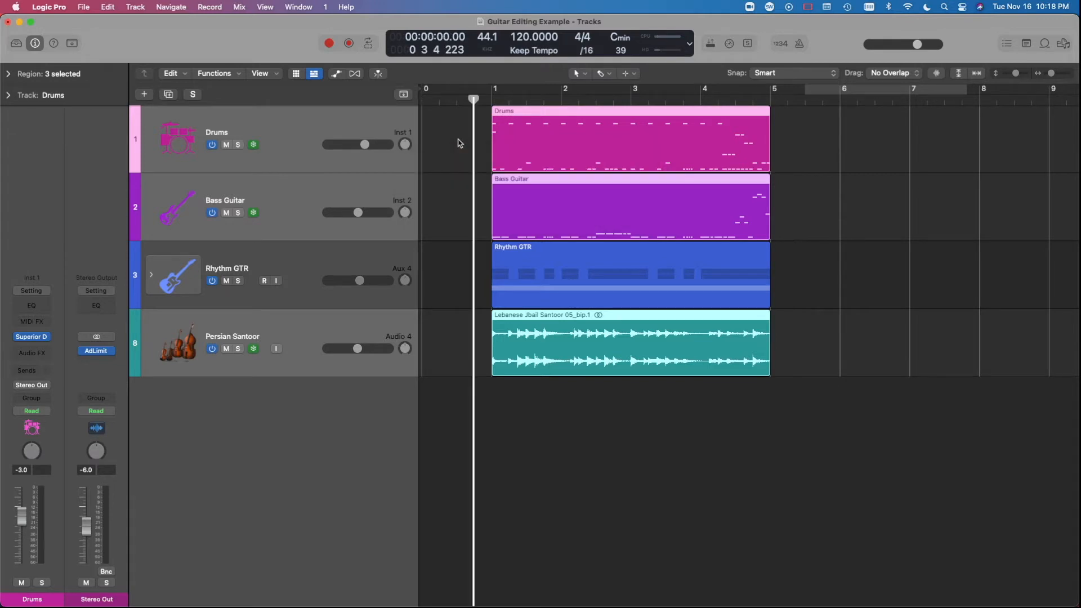
- Deselect the regions and briefly play the project with the frozen tracks from just before bar 1
{"action": "key", "text": "super+Up"}
{"action": "key", "text": "super+Left"}
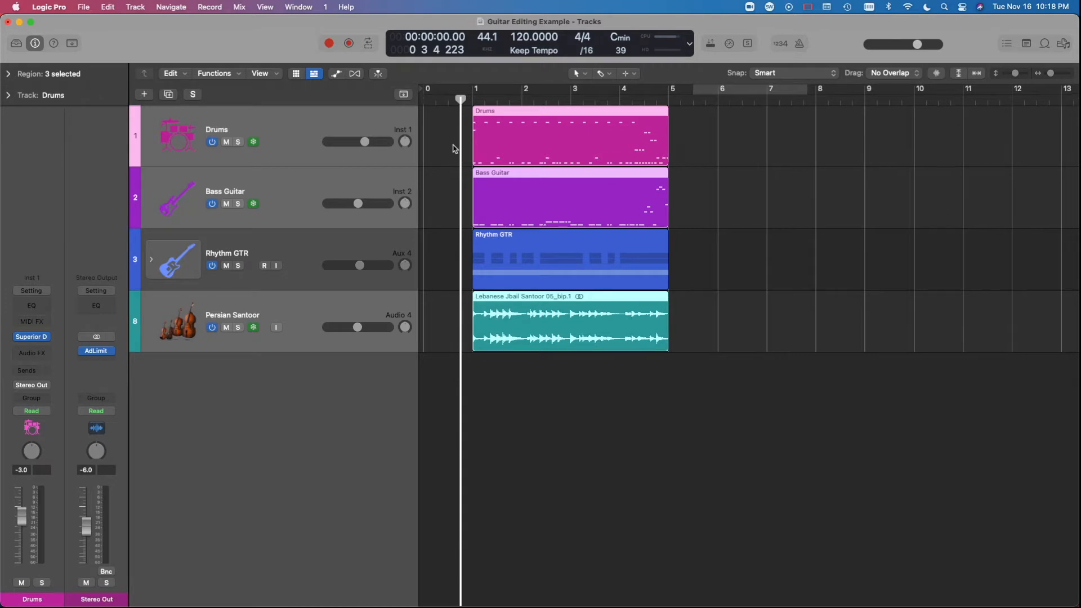
{"action": "key", "text": "super+Right"}
{"action": "scroll", "coordinate": [541, 158], "scroll_direction": "left", "scroll_amount": 2}
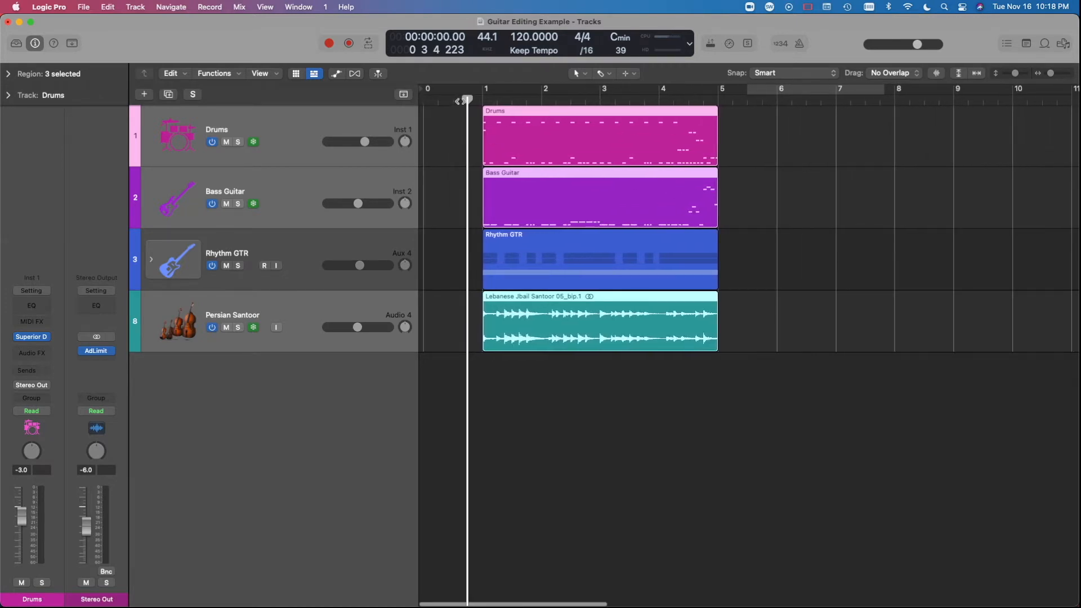
{"action": "left_click", "coordinate": [449, 133]}
{"action": "key", "text": "space"}
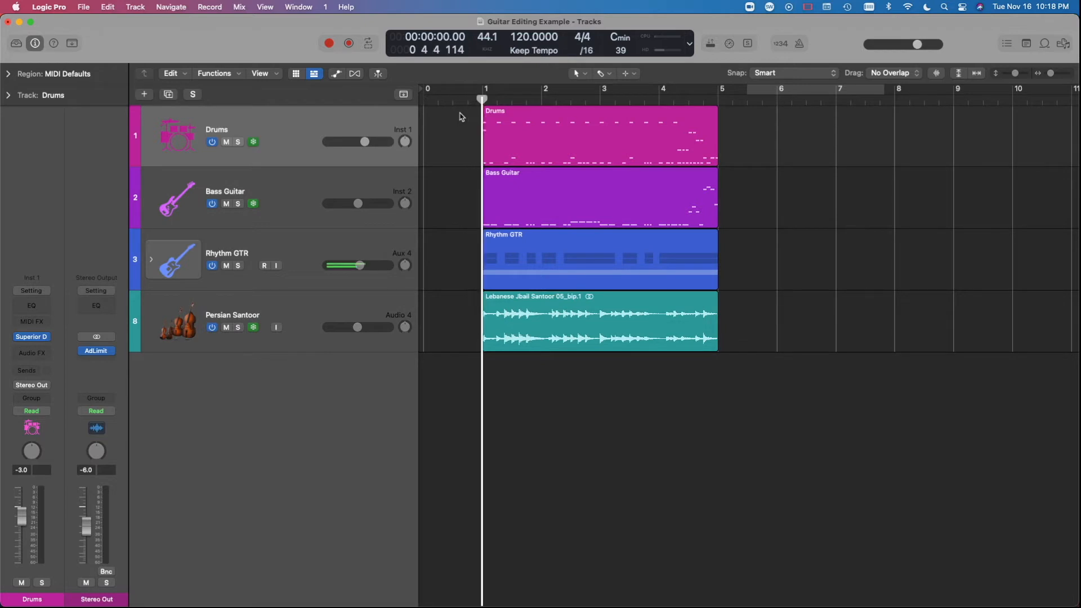
{"action": "key", "text": "space"}
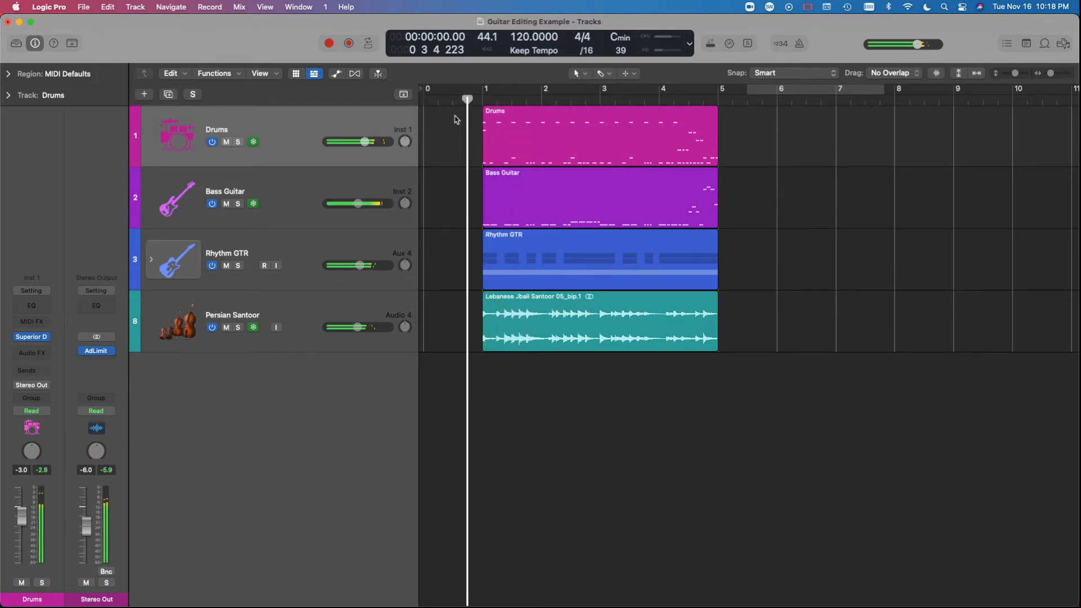
{"action": "key", "text": "super+Right"}
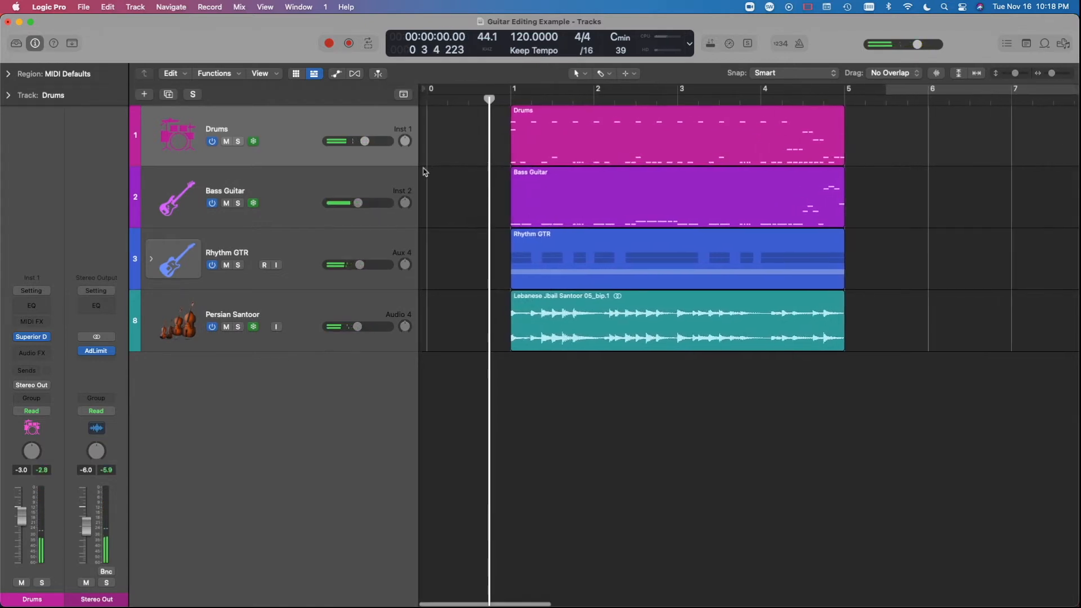
{"action": "key", "text": "super+Down"}
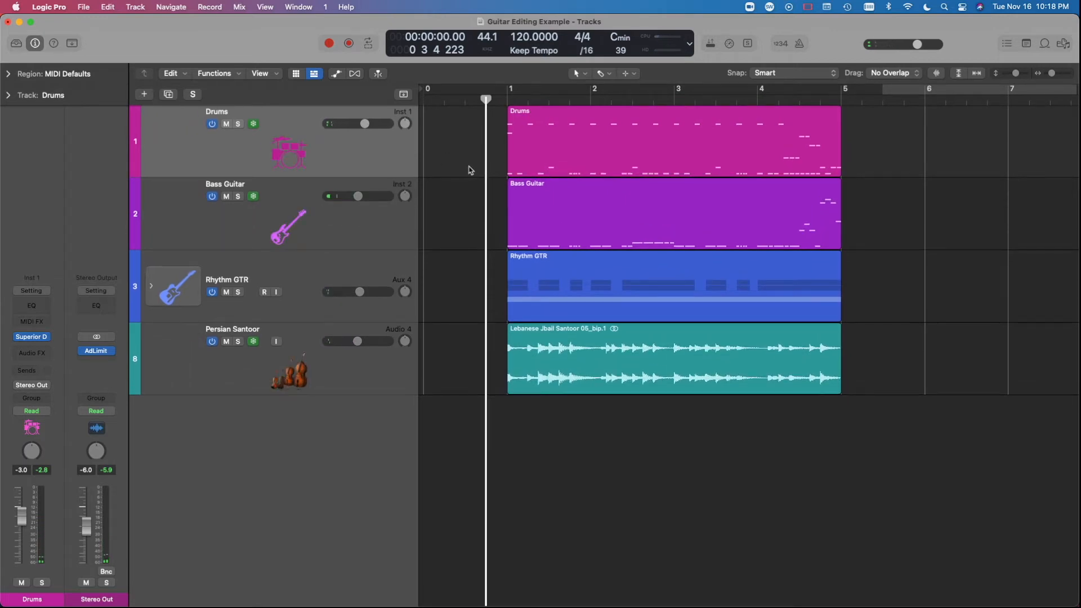
{"action": "key", "text": "super+Up"}
{"action": "key", "text": "super+Right"}
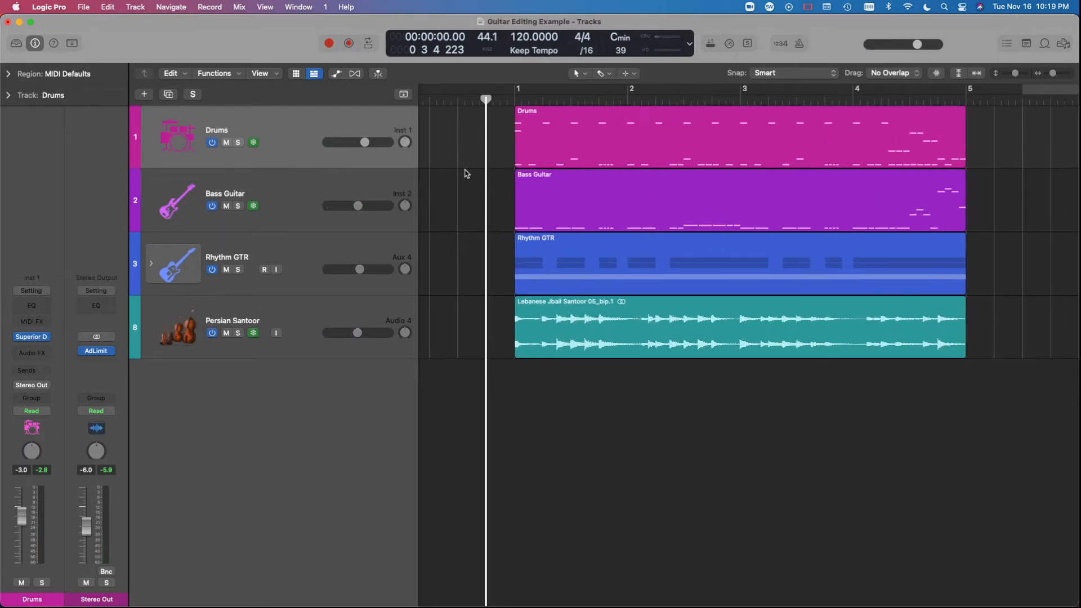
{"action": "scroll", "coordinate": [466, 172], "scroll_direction": "left", "scroll_amount": 1}
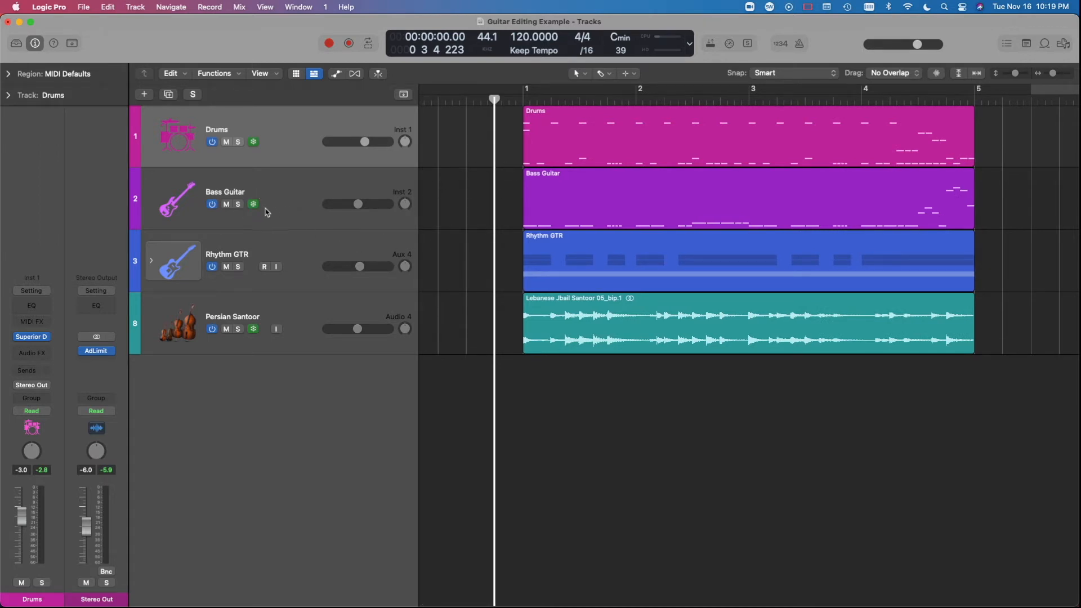
- Check the Freeze option among the track header components from the Bass Guitar track, leaving it enabled
{"action": "left_click", "coordinate": [297, 196]}
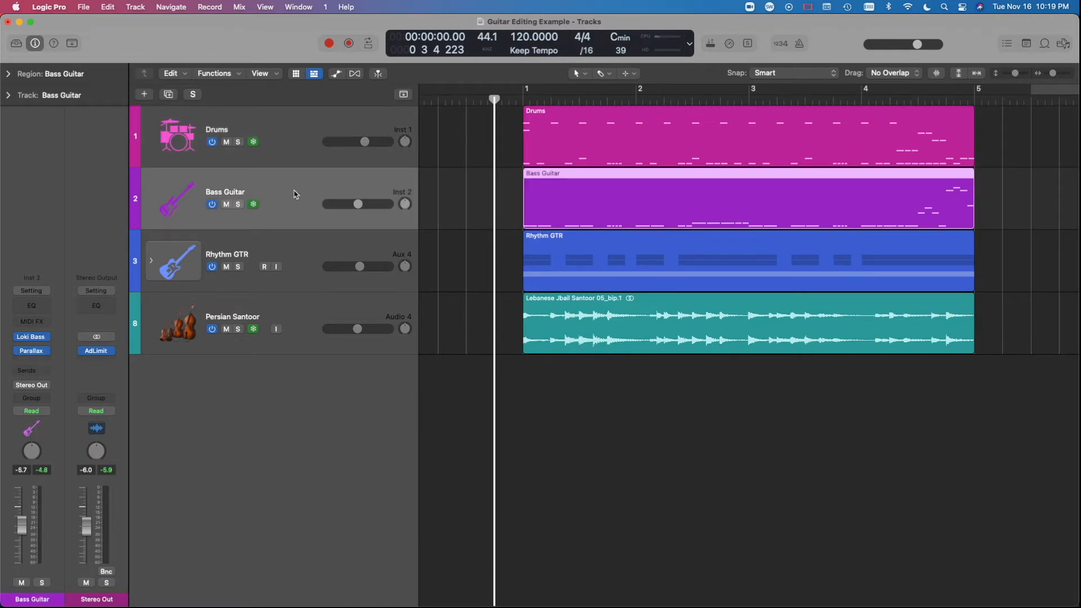
{"action": "right_click", "coordinate": [286, 195]}
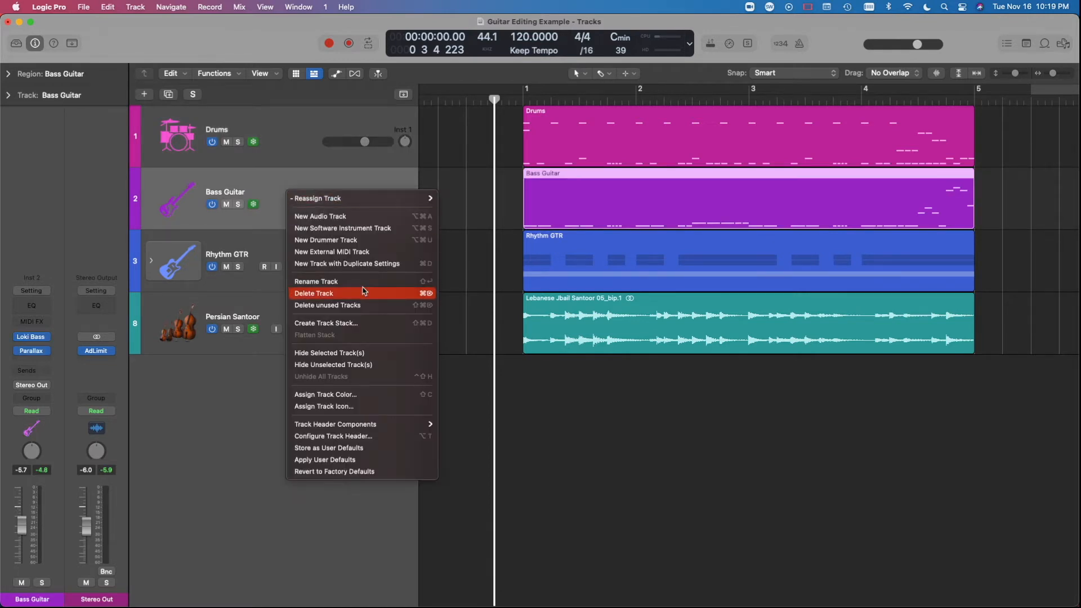
{"action": "mouse_move", "coordinate": [383, 423]}
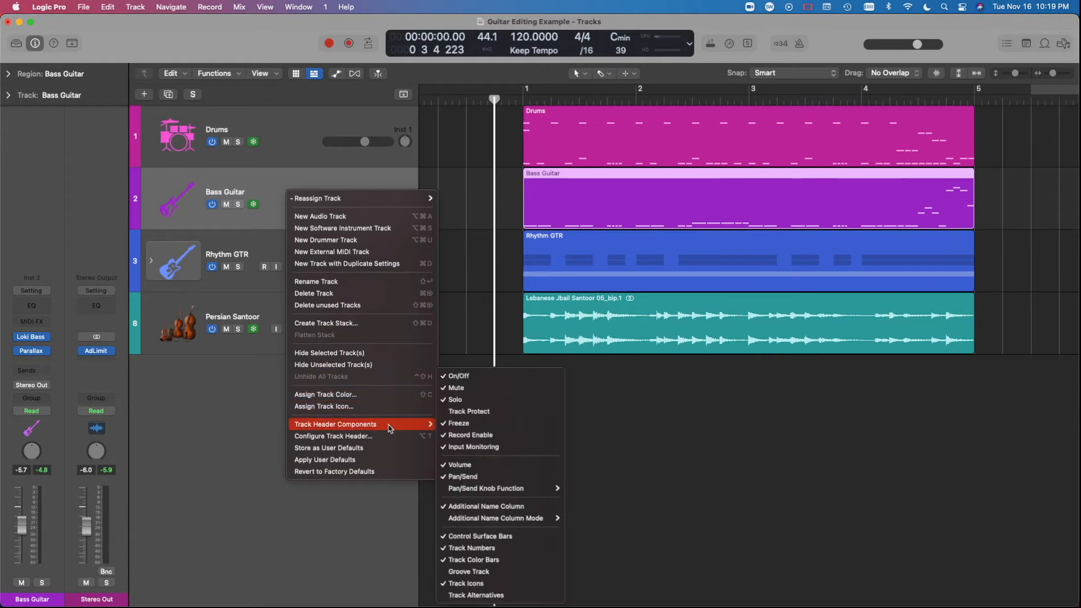
{"action": "left_click", "coordinate": [452, 423]}
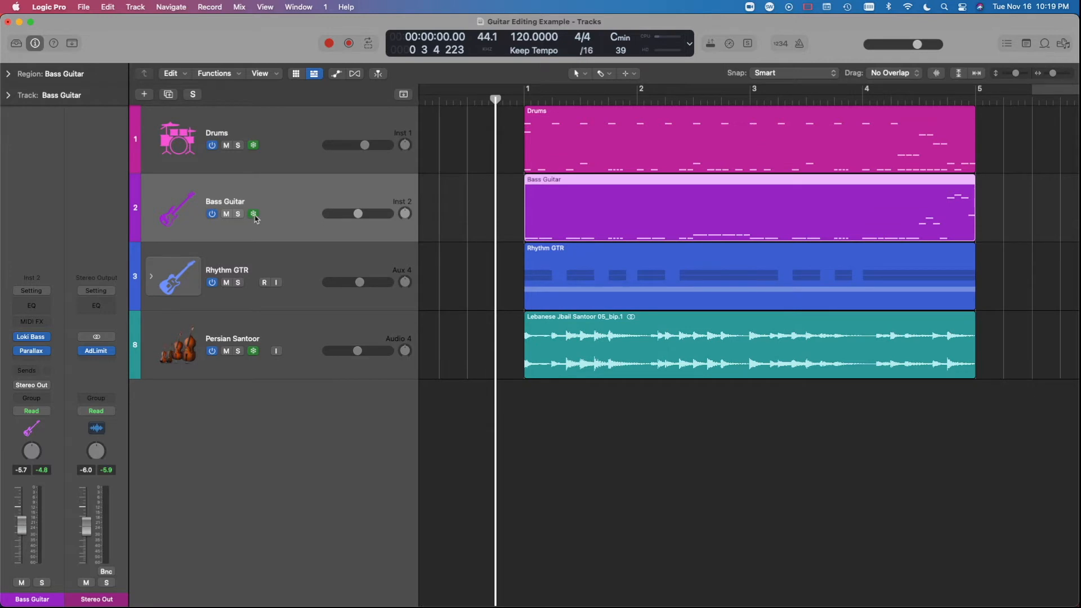
- Expand the Persian Santoor track's settings and view its Freeze Mode choices, keeping Pre Fader
{"action": "key", "text": "super+Up"}
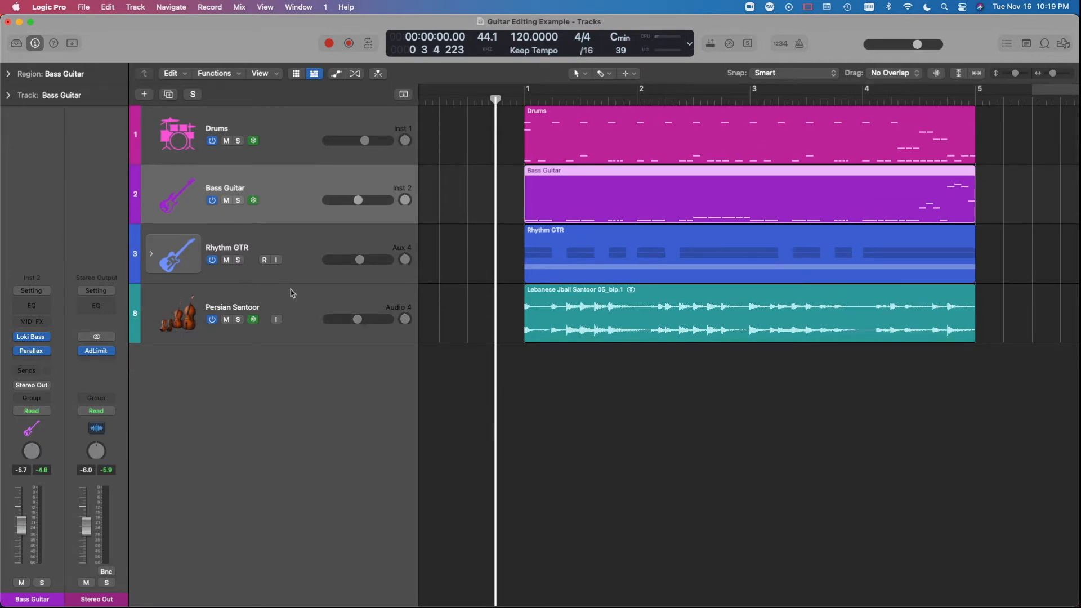
{"action": "left_click", "coordinate": [291, 293]}
{"action": "key", "text": "super+Down"}
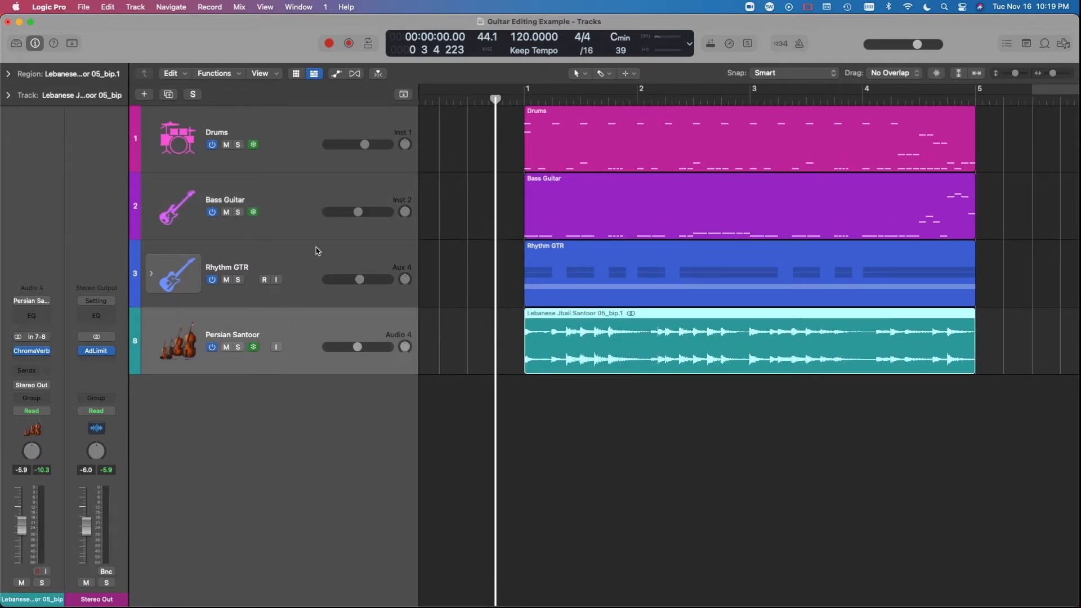
{"action": "left_click", "coordinate": [9, 96]}
{"action": "left_click", "coordinate": [90, 152]}
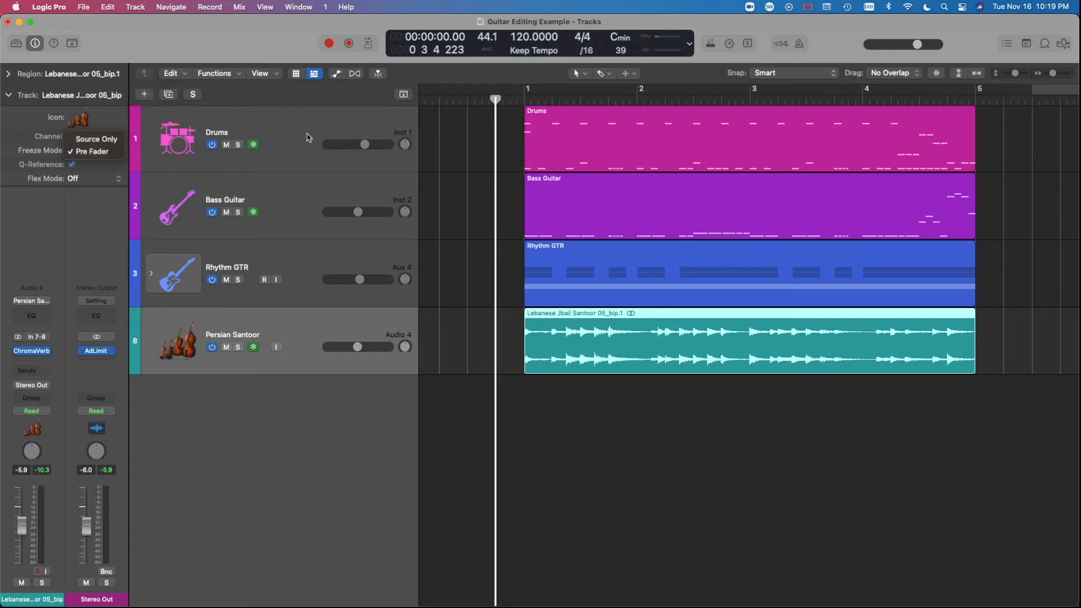
{"action": "left_click", "coordinate": [290, 316]}
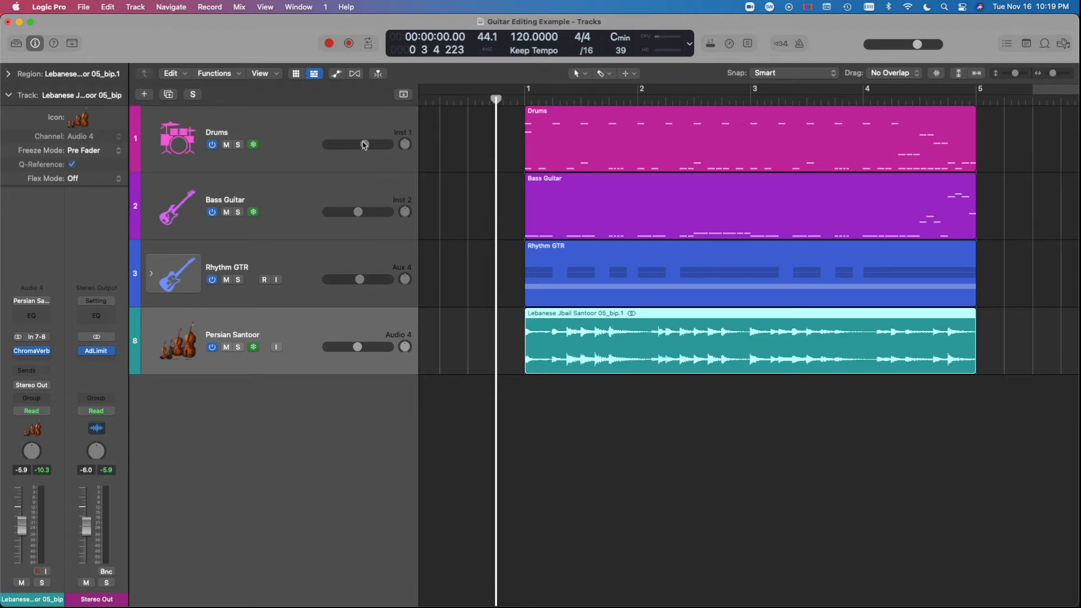
- Expand the Rhythm GTR track stack to show its guitar subtracks and select the main Rhythm GTR track
{"action": "key", "text": "super+Left"}
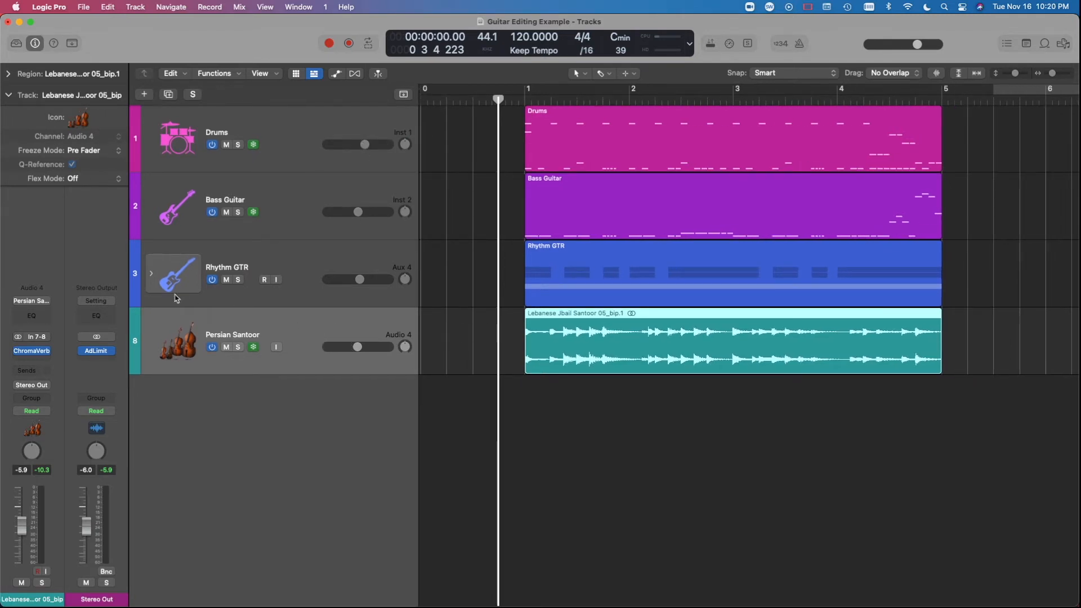
{"action": "left_click", "coordinate": [150, 274]}
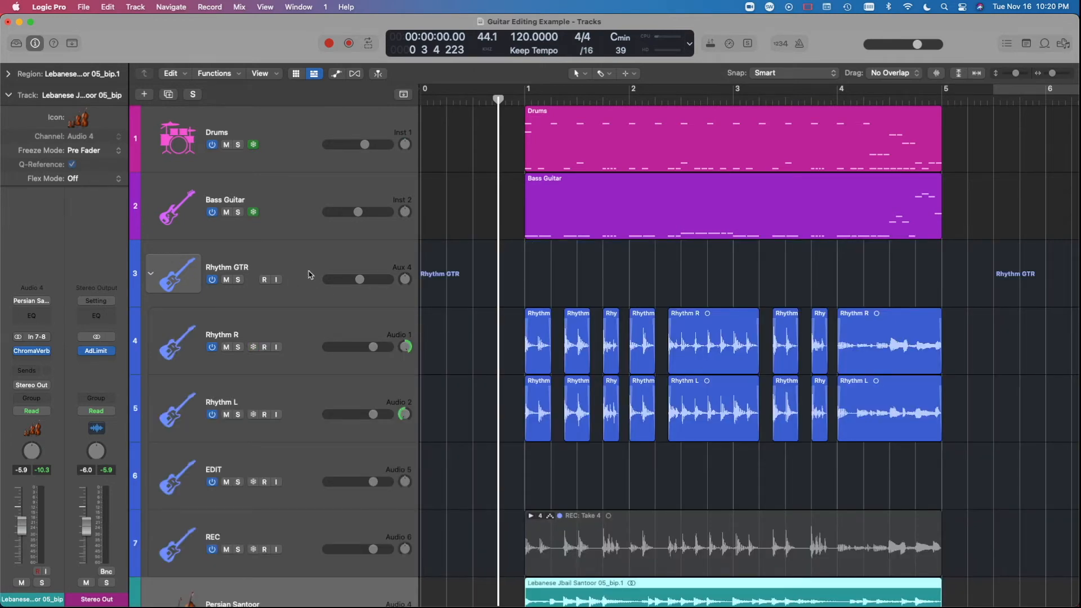
{"action": "scroll", "coordinate": [559, 275], "scroll_direction": "down", "scroll_amount": 1}
{"action": "left_click", "coordinate": [273, 257]}
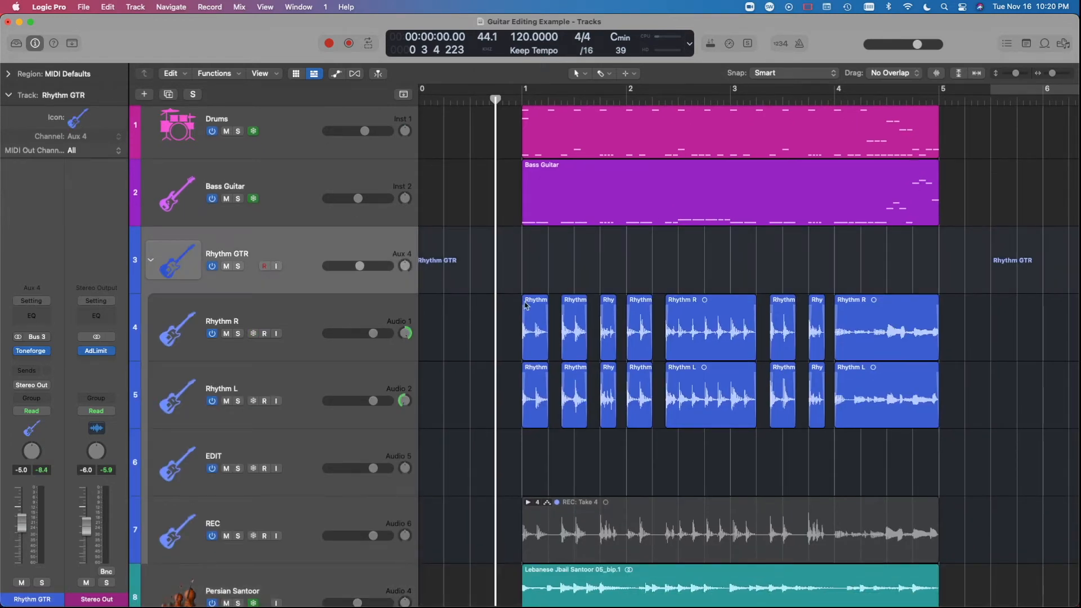
{"action": "scroll", "coordinate": [522, 306], "scroll_direction": "up", "scroll_amount": 4}
{"action": "scroll", "coordinate": [523, 306], "scroll_direction": "left", "scroll_amount": 1}
{"action": "scroll", "coordinate": [523, 306], "scroll_direction": "down", "scroll_amount": 2}
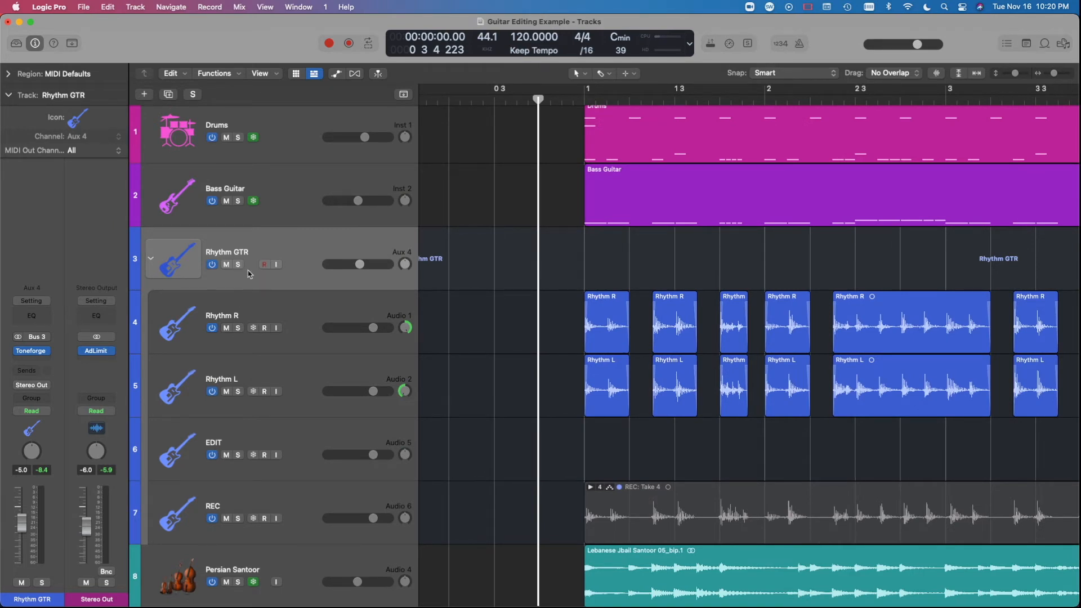
{"action": "scroll", "coordinate": [252, 273], "scroll_direction": "right", "scroll_amount": 1}
{"action": "key", "text": "super+Left"}
{"action": "scroll", "coordinate": [526, 272], "scroll_direction": "right", "scroll_amount": 4}
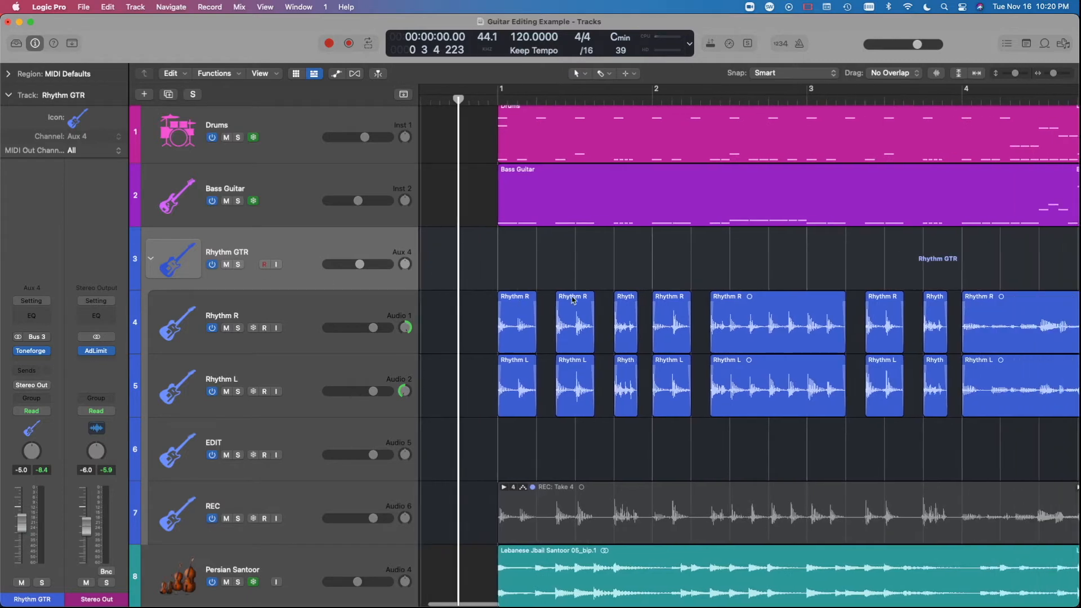
- Select the Rhythm R and Rhythm L subtracks of the Rhythm GTR stack together
{"action": "scroll", "coordinate": [525, 272], "scroll_direction": "left", "scroll_amount": 1}
{"action": "key", "text": "super+Left"}
{"action": "scroll", "coordinate": [487, 259], "scroll_direction": "left", "scroll_amount": 3}
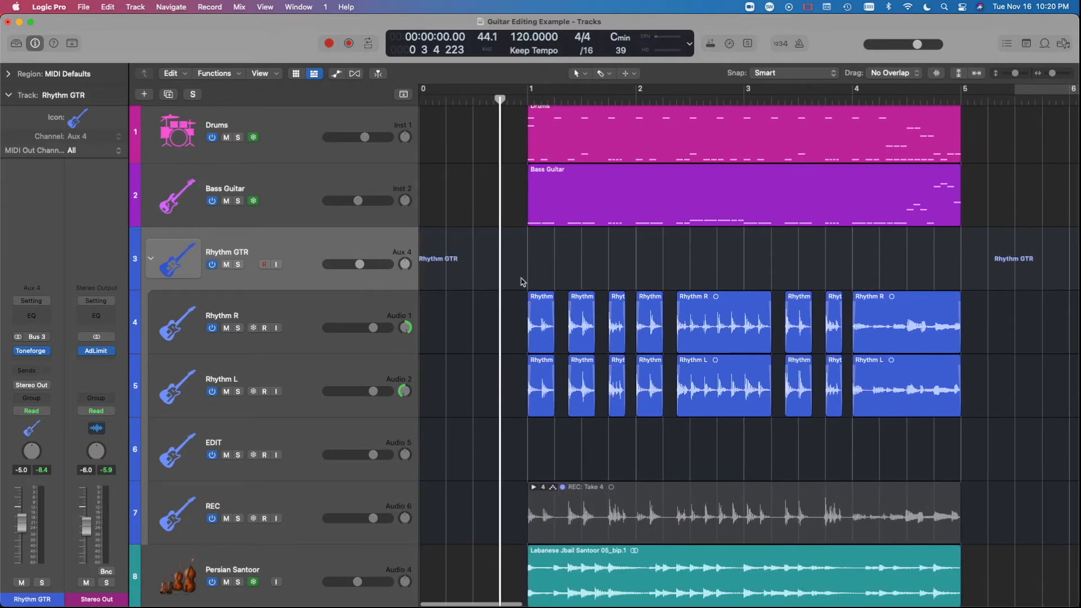
{"action": "key", "text": "super+Up"}
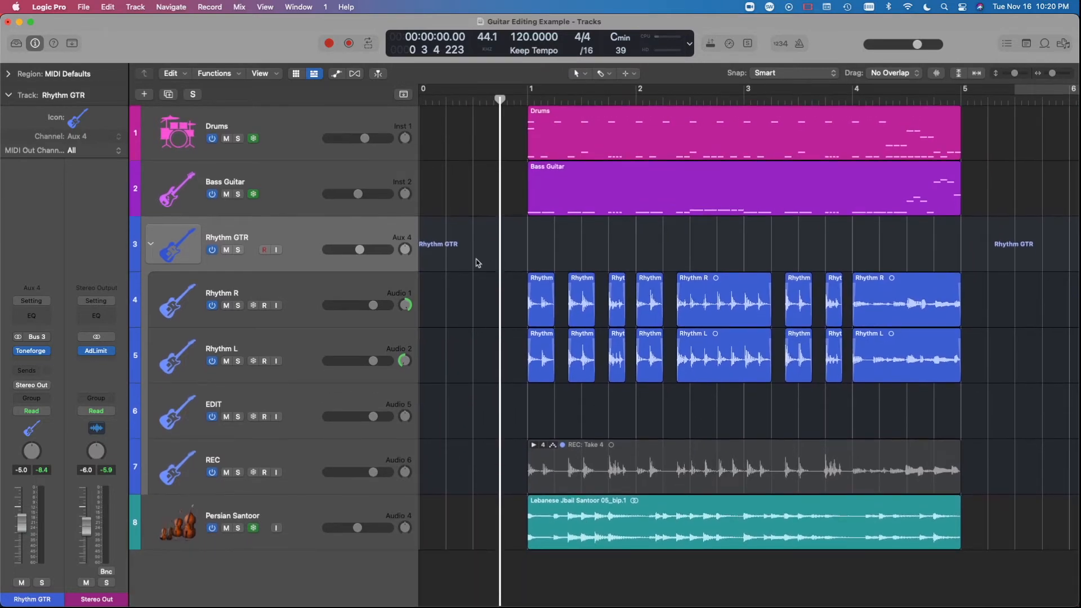
{"action": "key", "text": "super+Right"}
{"action": "key", "text": "super+Left"}
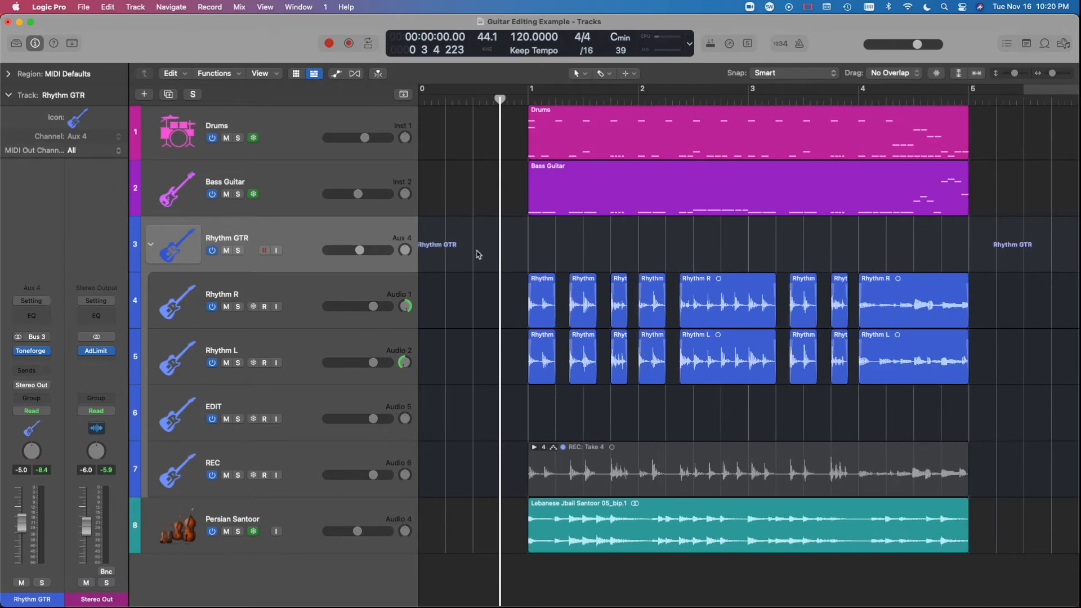
{"action": "scroll", "coordinate": [477, 254], "scroll_direction": "right", "scroll_amount": 2}
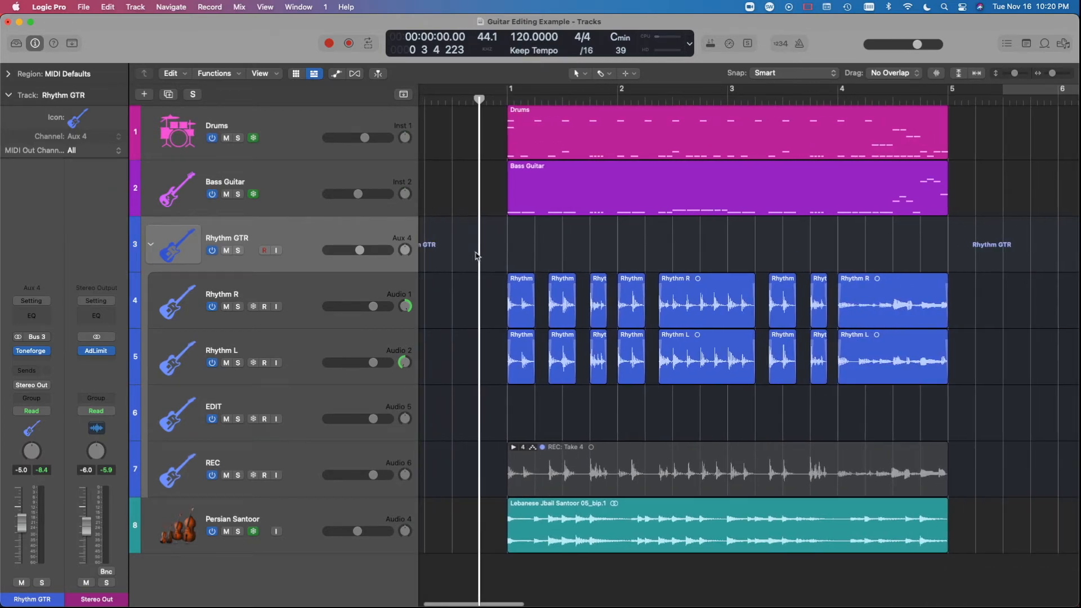
{"action": "scroll", "coordinate": [334, 302], "scroll_direction": "up", "scroll_amount": 1}
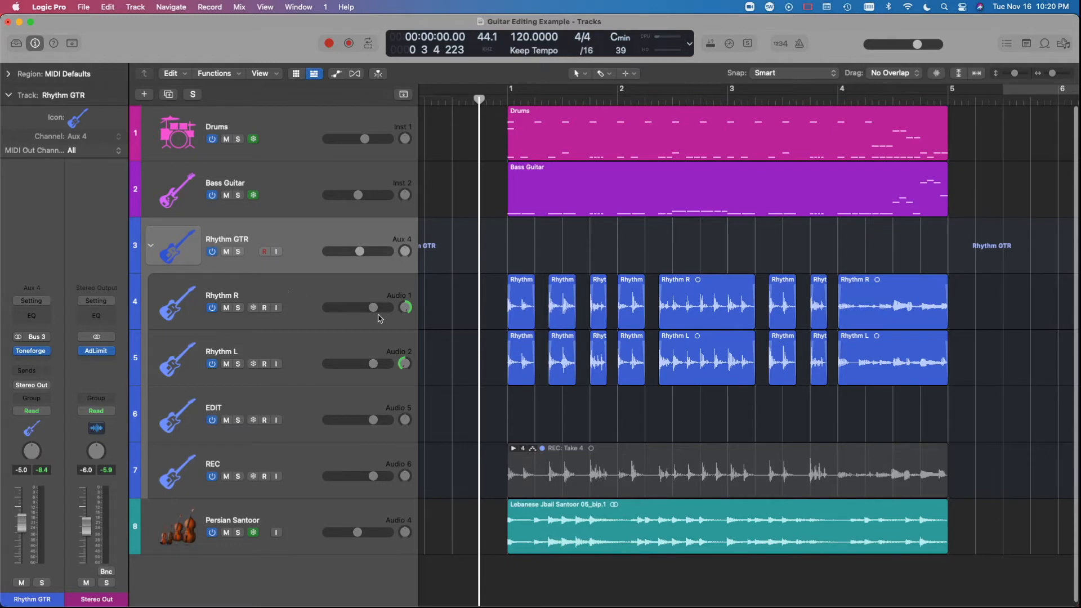
{"action": "left_click", "coordinate": [299, 298]}
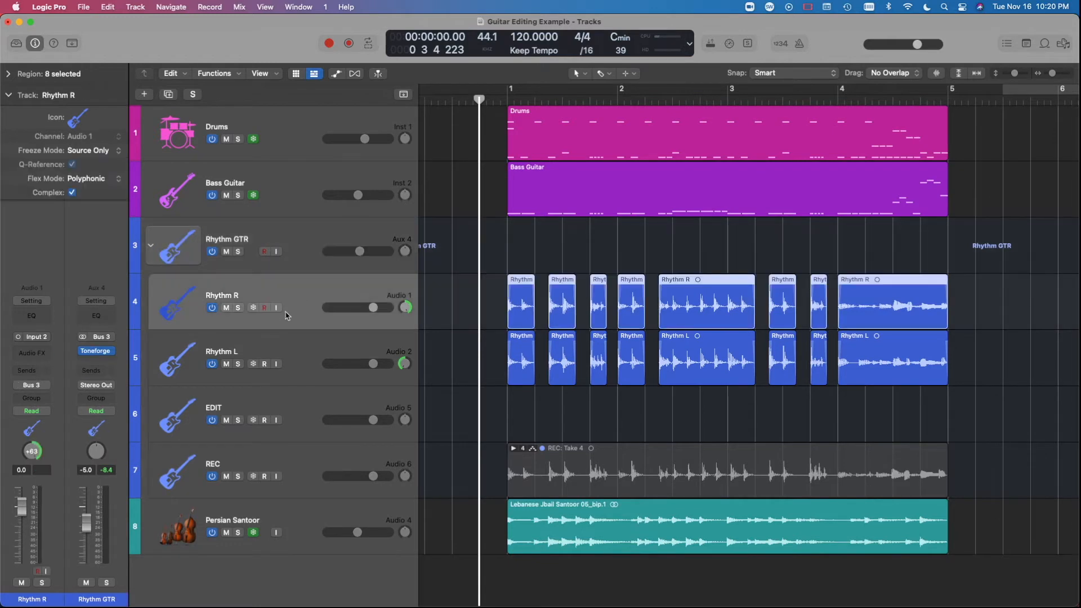
{"action": "left_click", "coordinate": [292, 351], "text": "shift"}
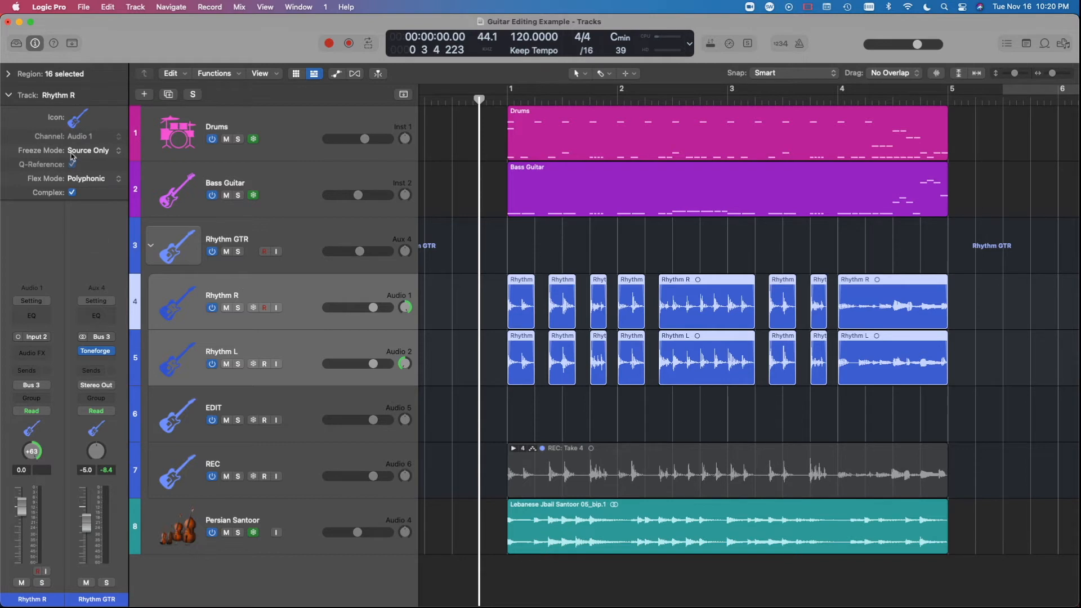
{"action": "left_click", "coordinate": [267, 344]}
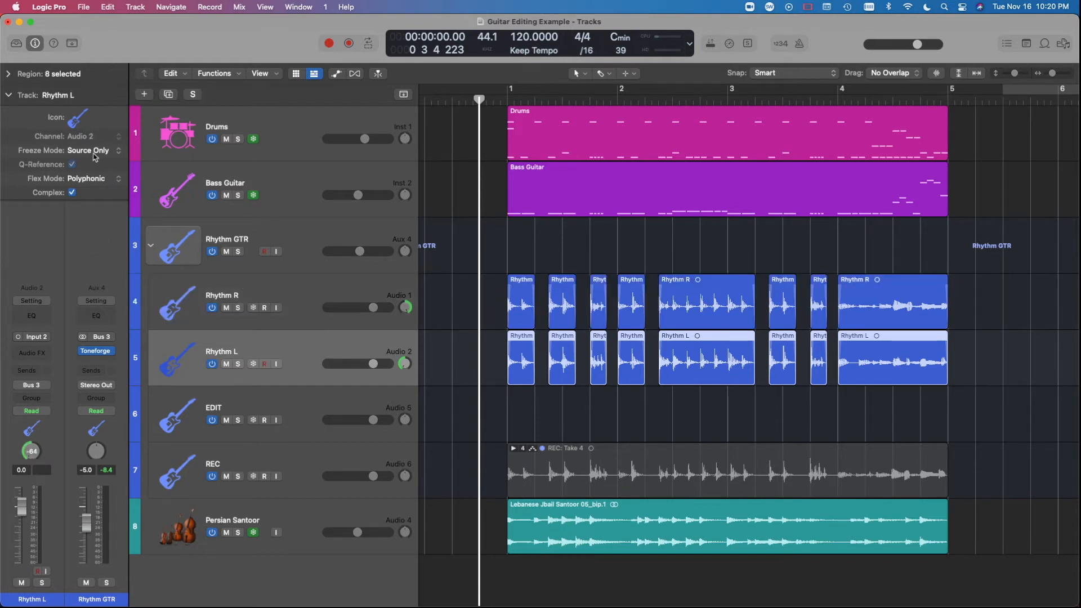
{"action": "left_click", "coordinate": [301, 299], "text": "shift"}
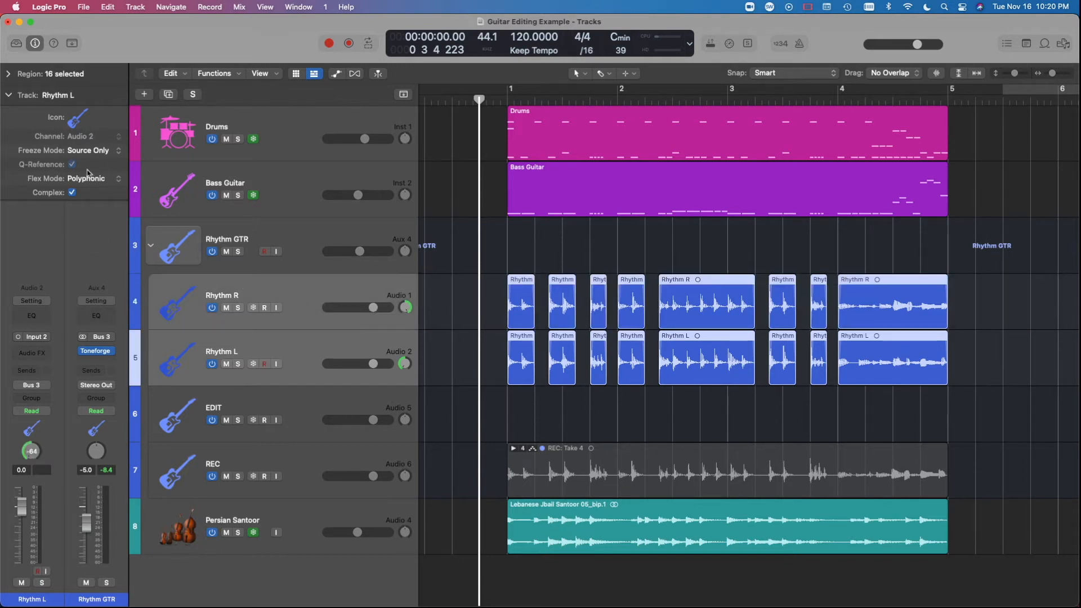
- View the Freeze Mode choices for the selected Rhythm R and Rhythm L tracks, keeping Source Only
{"action": "left_click", "coordinate": [95, 151]}
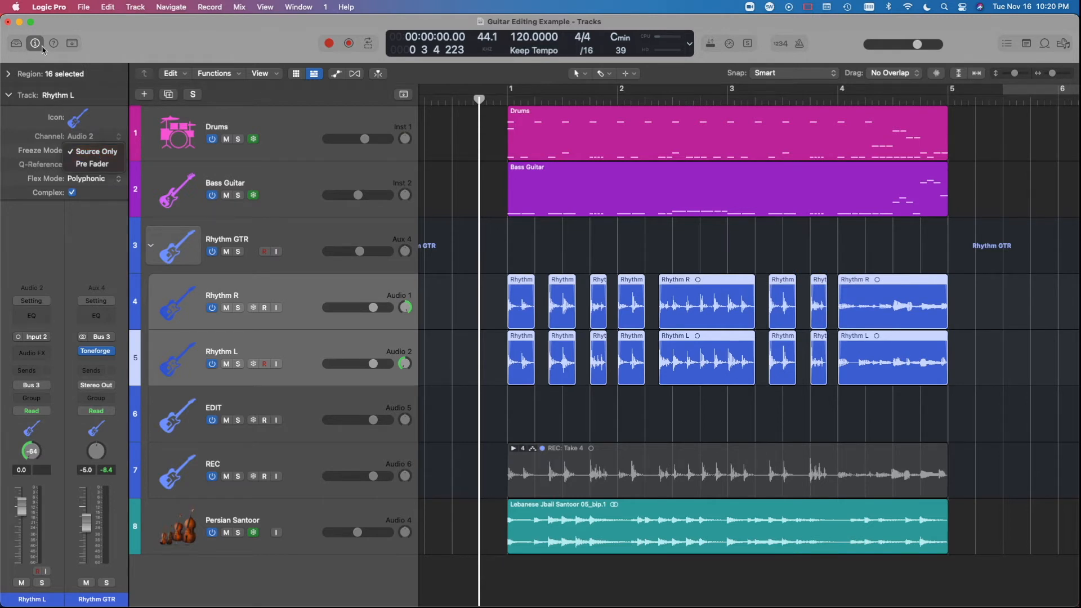
{"action": "left_click", "coordinate": [9, 98]}
{"action": "left_click", "coordinate": [8, 95]}
{"action": "left_click", "coordinate": [8, 95]}
{"action": "left_click", "coordinate": [88, 152]}
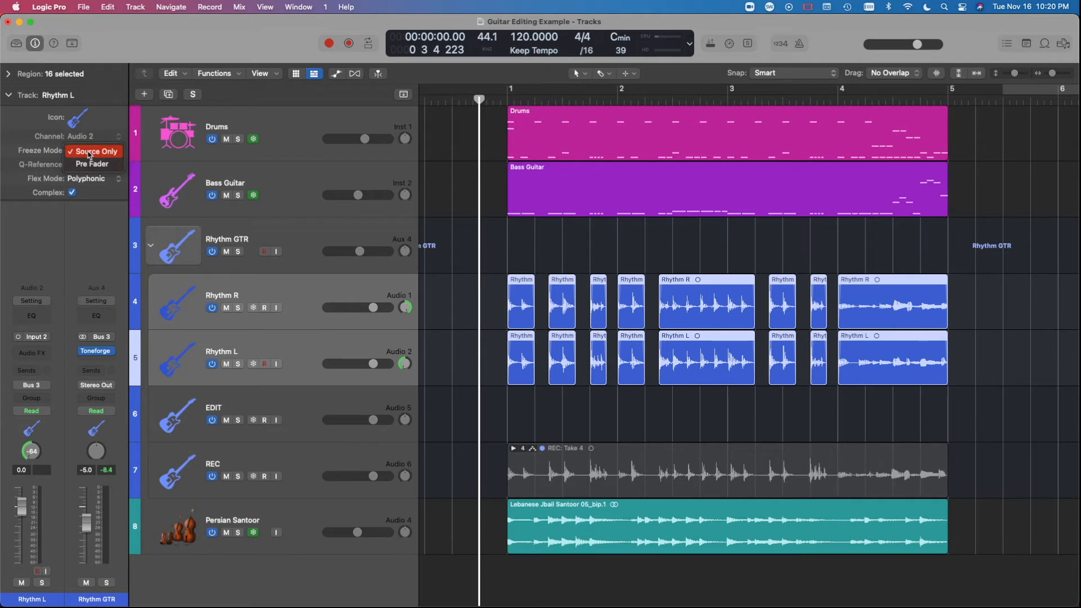
{"action": "left_click", "coordinate": [296, 305]}
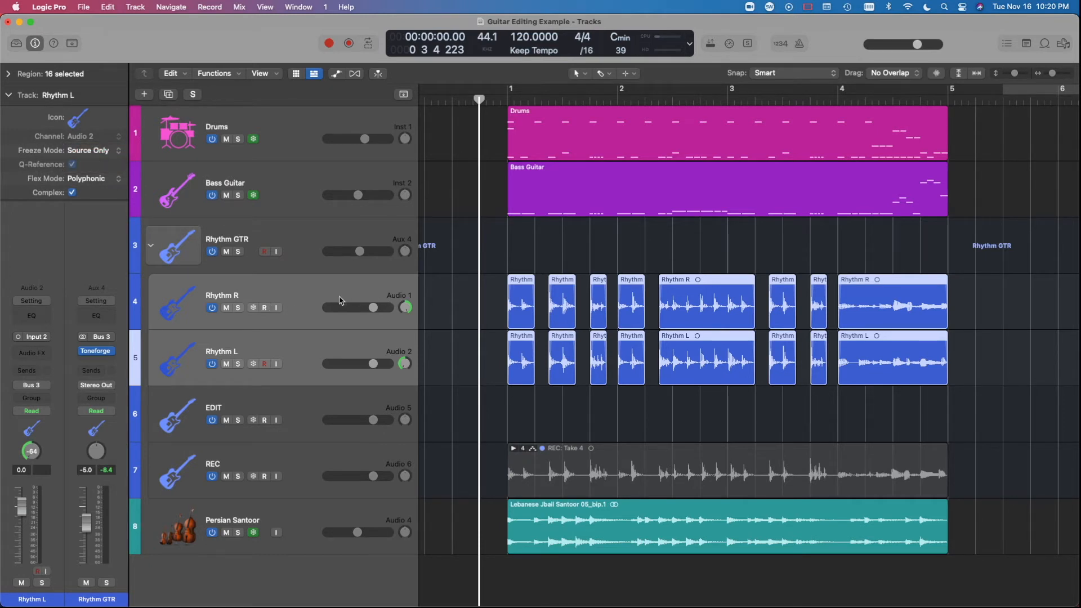
- Enable Freeze on the Rhythm R and Rhythm L tracks and start playback to render the frozen audio
{"action": "left_click_drag", "start_coordinate": [470, 293], "coordinate": [952, 381]}
{"action": "left_click_drag", "start_coordinate": [254, 308], "coordinate": [254, 353]}
{"action": "key", "text": "space"}
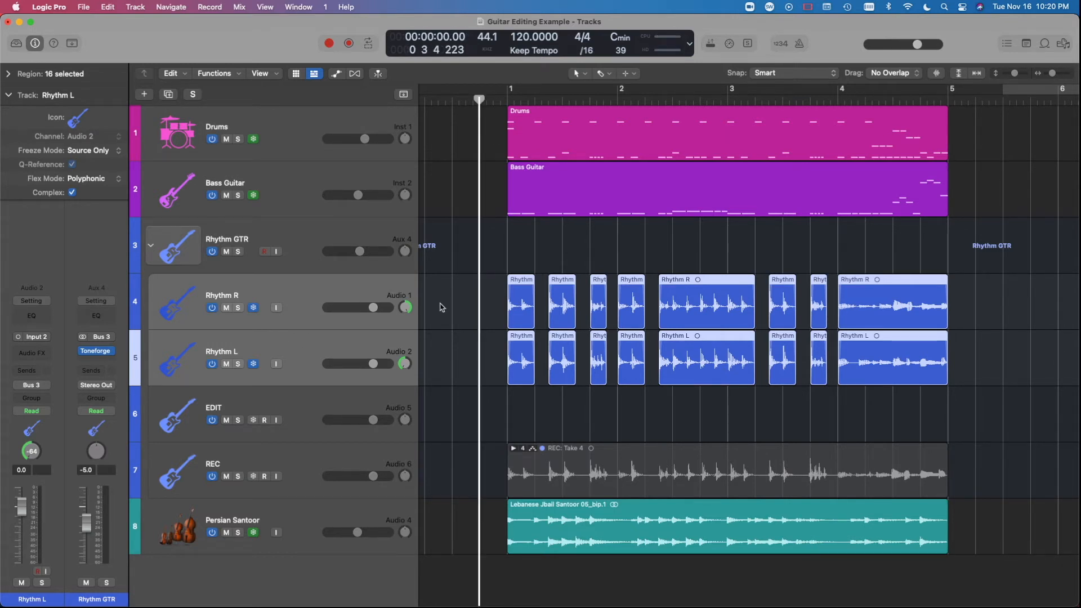
- Select the Rhythm GTR stack, view its Toneforge plug-in window and close it
{"action": "key", "text": "super+Left"}
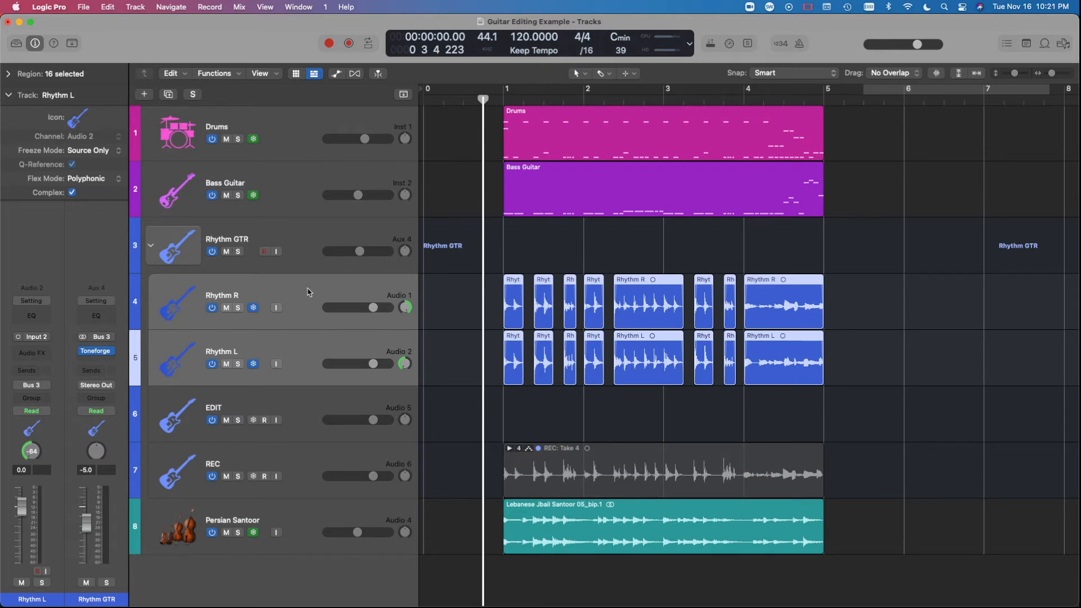
{"action": "left_click", "coordinate": [296, 253]}
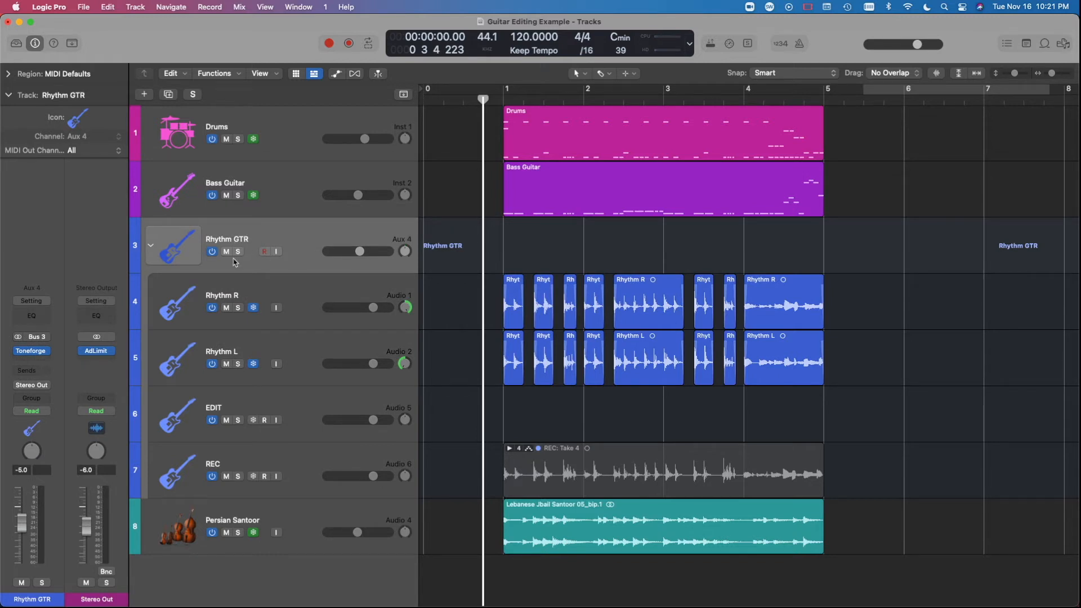
{"action": "mouse_move", "coordinate": [32, 351]}
{"action": "left_click", "coordinate": [33, 351]}
{"action": "left_click_drag", "start_coordinate": [688, 154], "coordinate": [714, 137]}
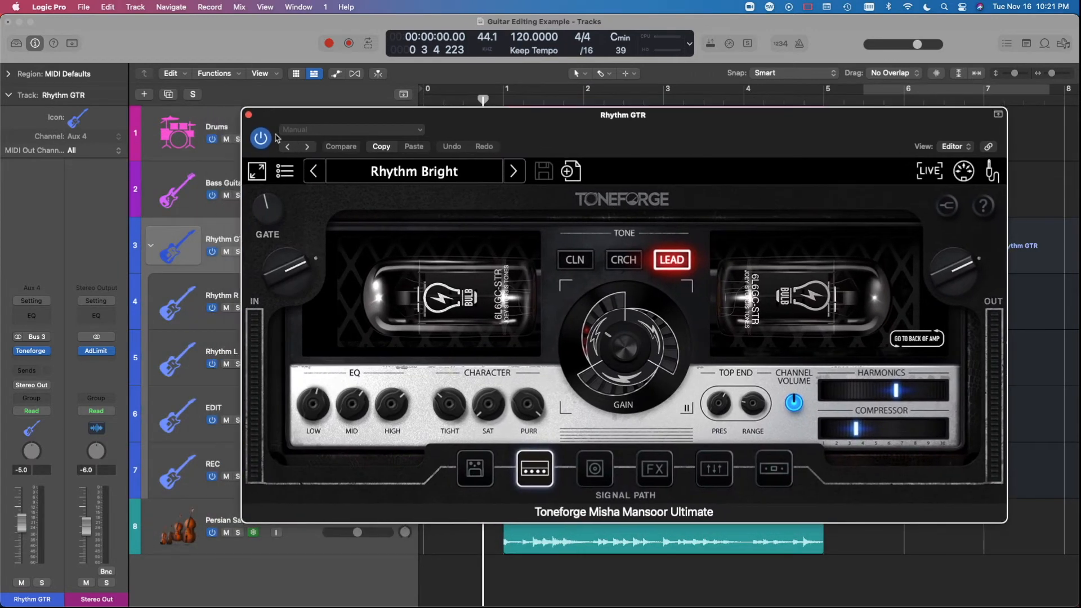
{"action": "left_click", "coordinate": [248, 115]}
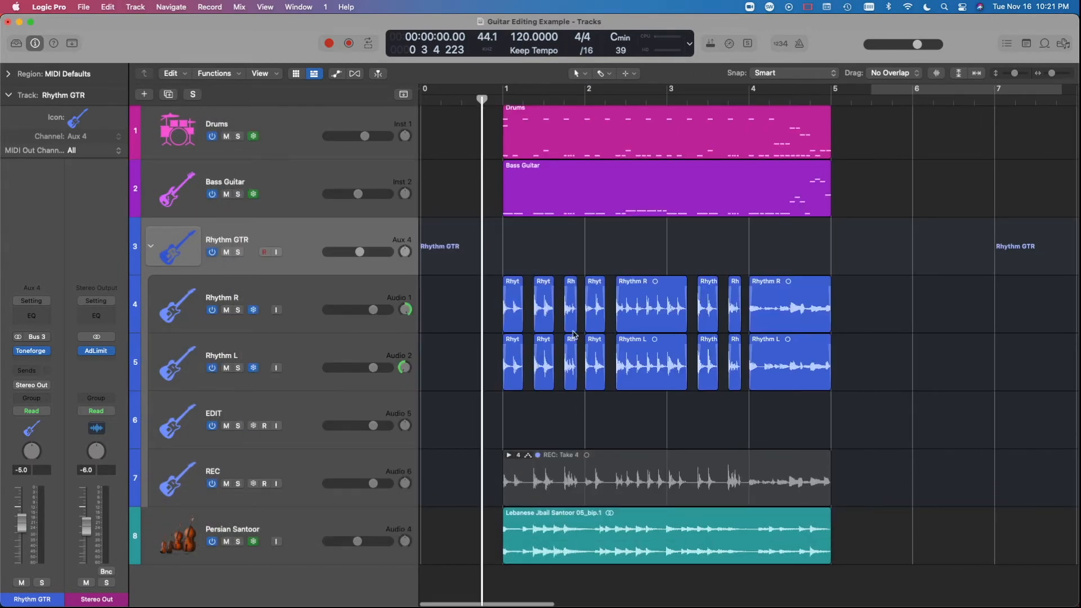
- Select the frozen Rhythm R and Rhythm L tracks together to check their settings and channel strip
{"action": "scroll", "coordinate": [563, 334], "scroll_direction": "up", "scroll_amount": 5}
{"action": "scroll", "coordinate": [557, 332], "scroll_direction": "down", "scroll_amount": 3}
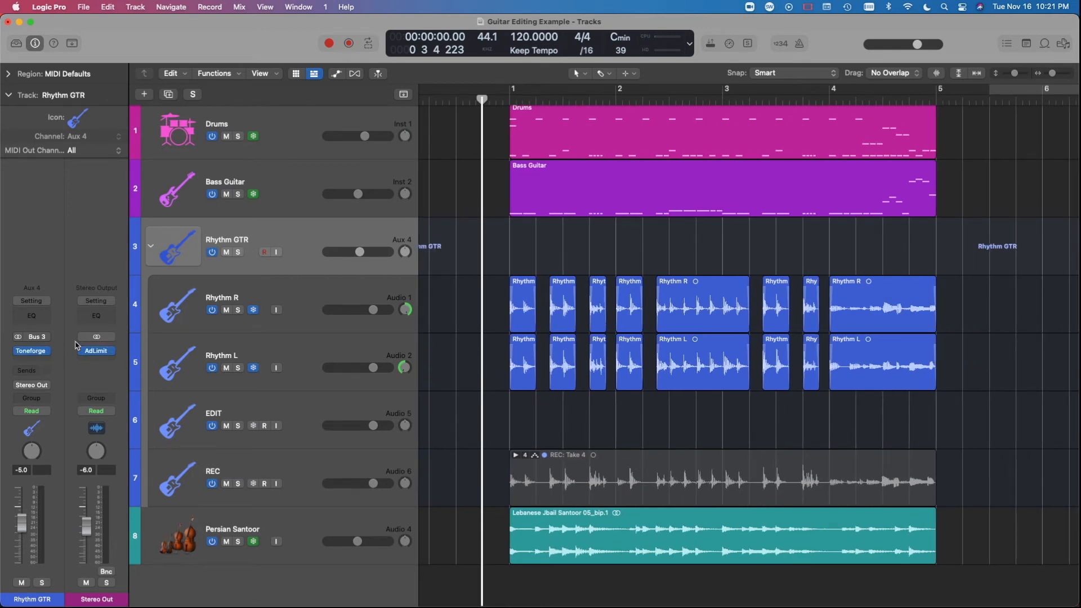
{"action": "mouse_move", "coordinate": [31, 355]}
{"action": "scroll", "coordinate": [461, 285], "scroll_direction": "left", "scroll_amount": 2}
{"action": "left_click", "coordinate": [303, 297]}
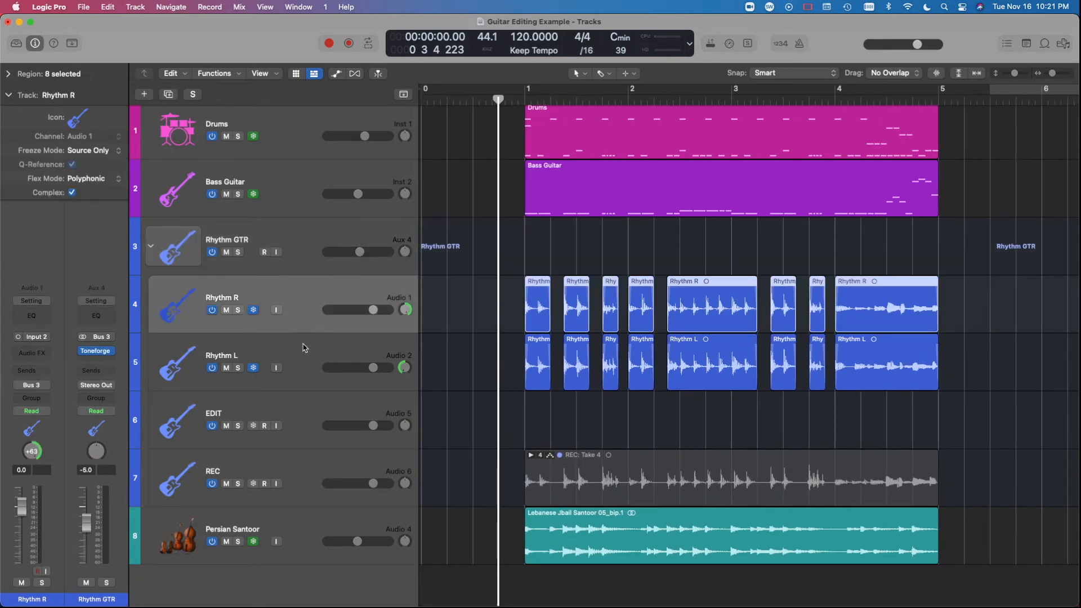
{"action": "left_click", "coordinate": [303, 347], "text": "shift"}
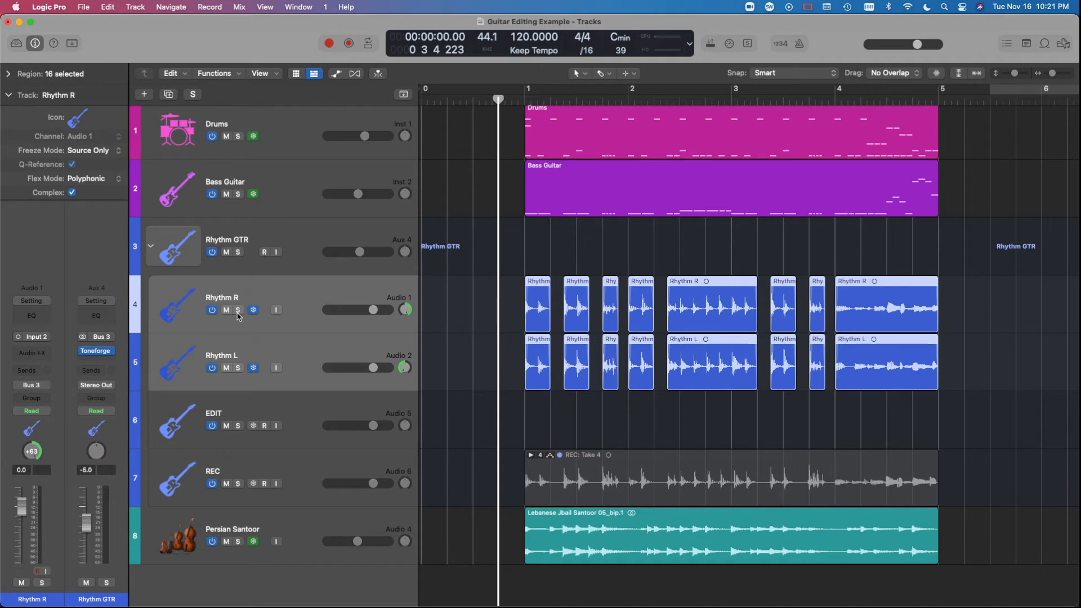
- Solo the Rhythm GTR stack, play its frozen guitars from just before bar 1, and turn solo off
{"action": "left_click", "coordinate": [302, 243]}
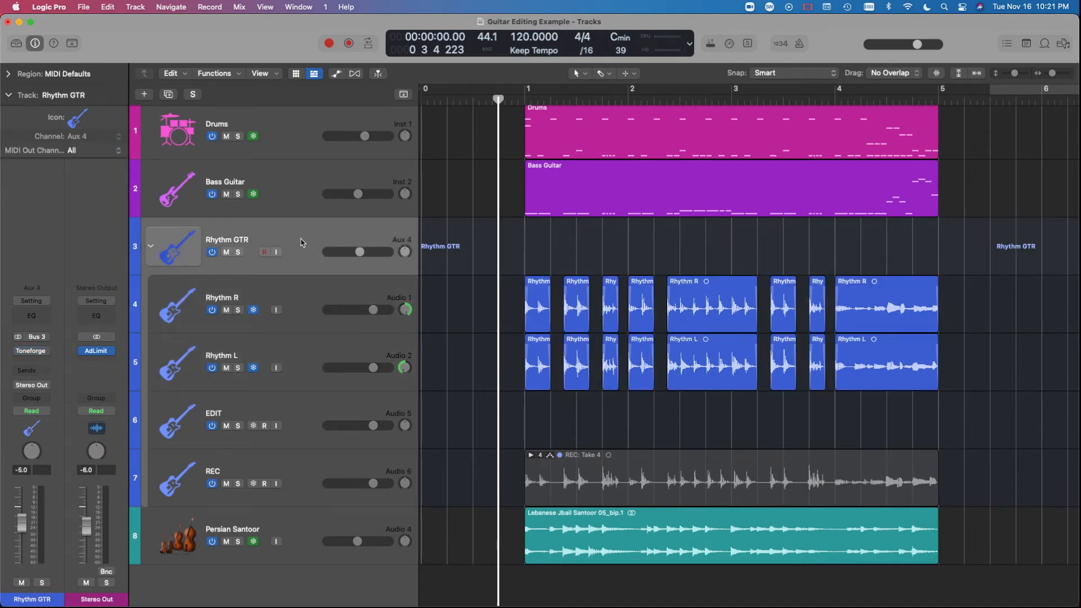
{"action": "left_click", "coordinate": [238, 251]}
{"action": "key", "text": "space"}
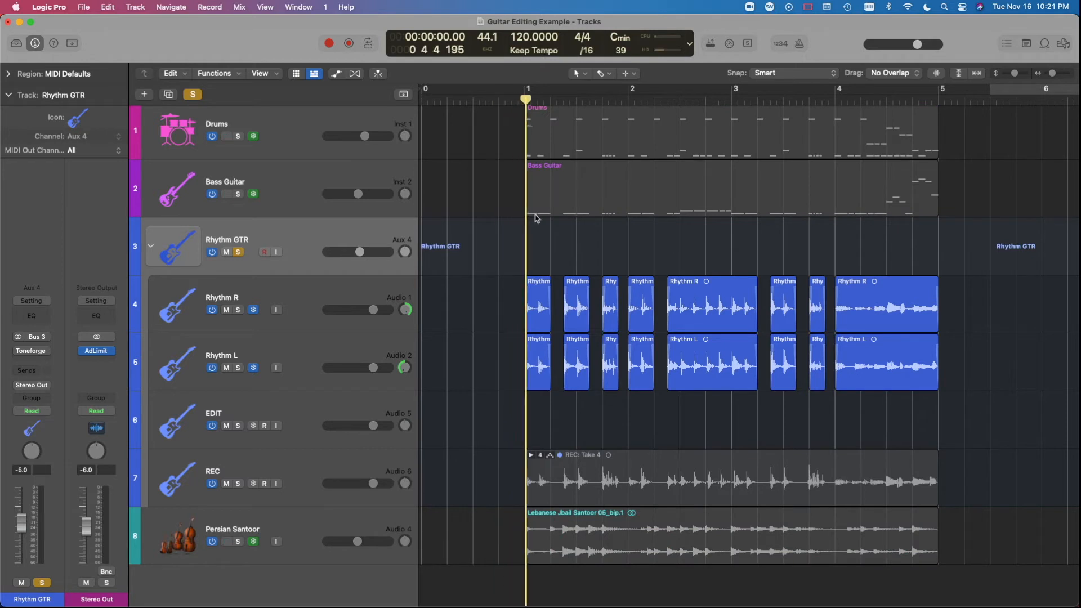
{"action": "key", "text": "space"}
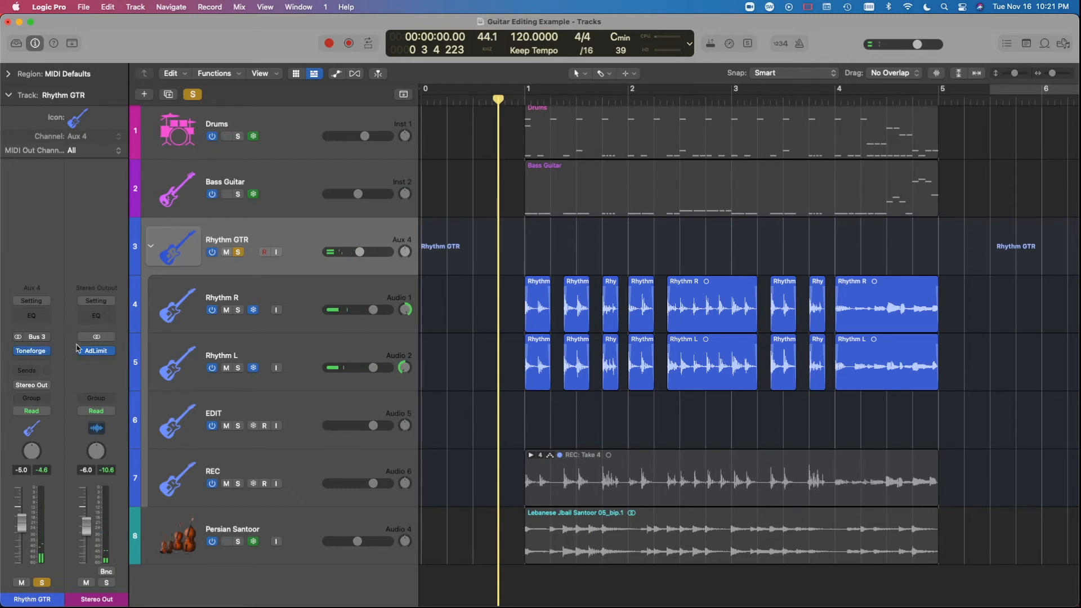
{"action": "key", "text": "space"}
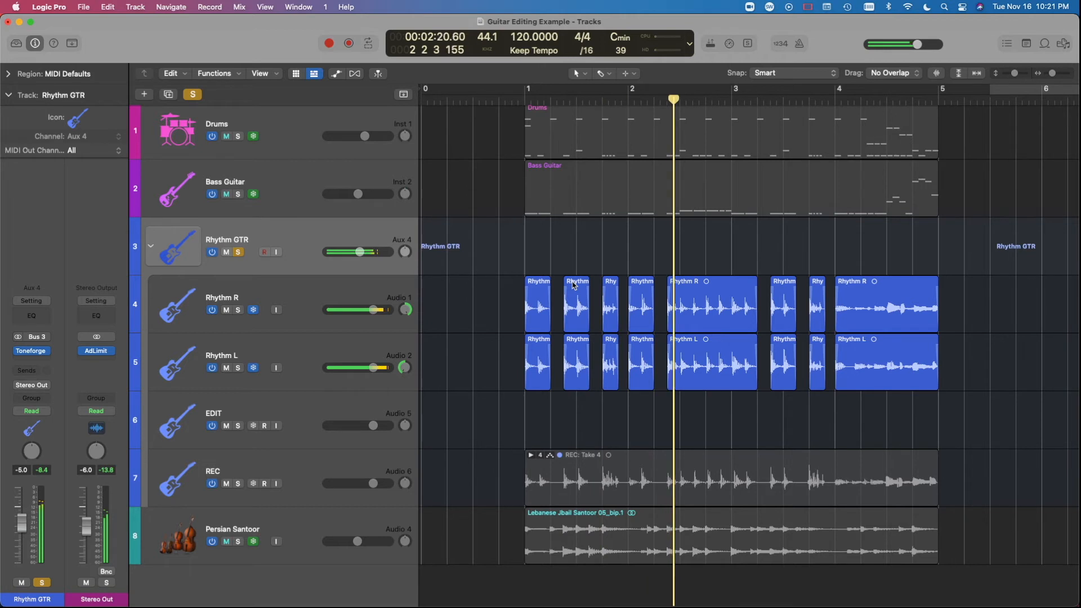
{"action": "key", "text": "space"}
{"action": "left_click", "coordinate": [238, 252]}
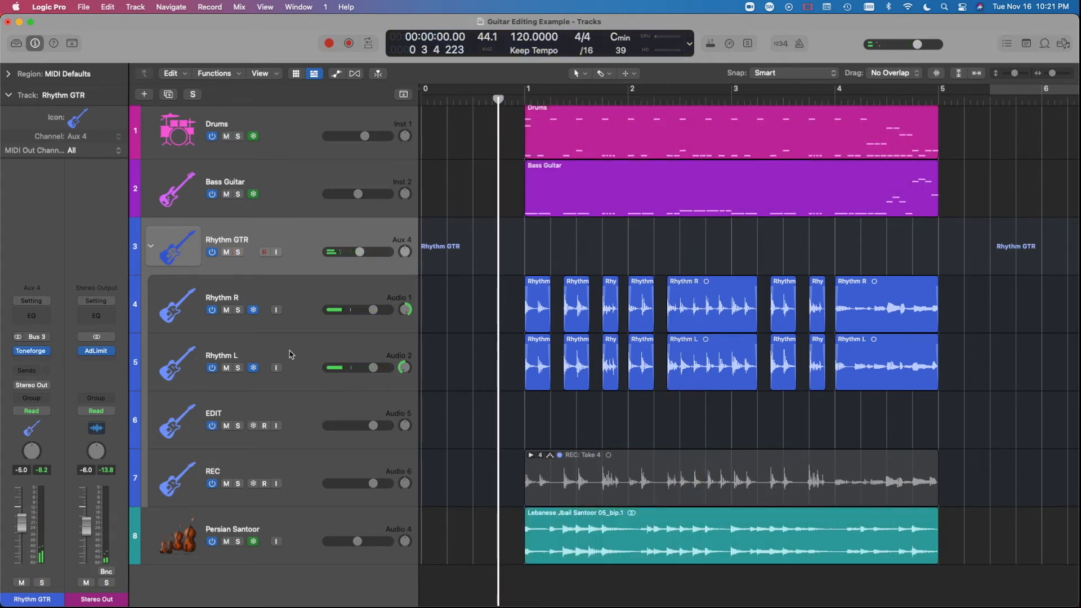
- Select the frozen Rhythm L and Rhythm R tracks together, then reselect the main Rhythm GTR track
{"action": "left_click", "coordinate": [286, 373]}
{"action": "left_click", "coordinate": [295, 303], "text": "shift"}
{"action": "key", "text": "super+Left"}
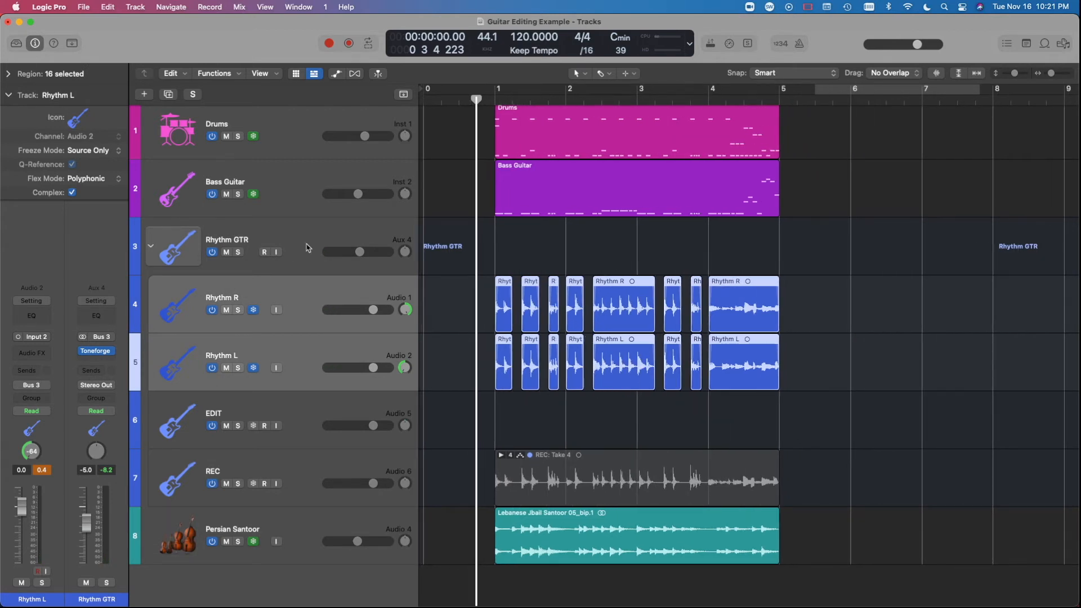
{"action": "left_click", "coordinate": [286, 245]}
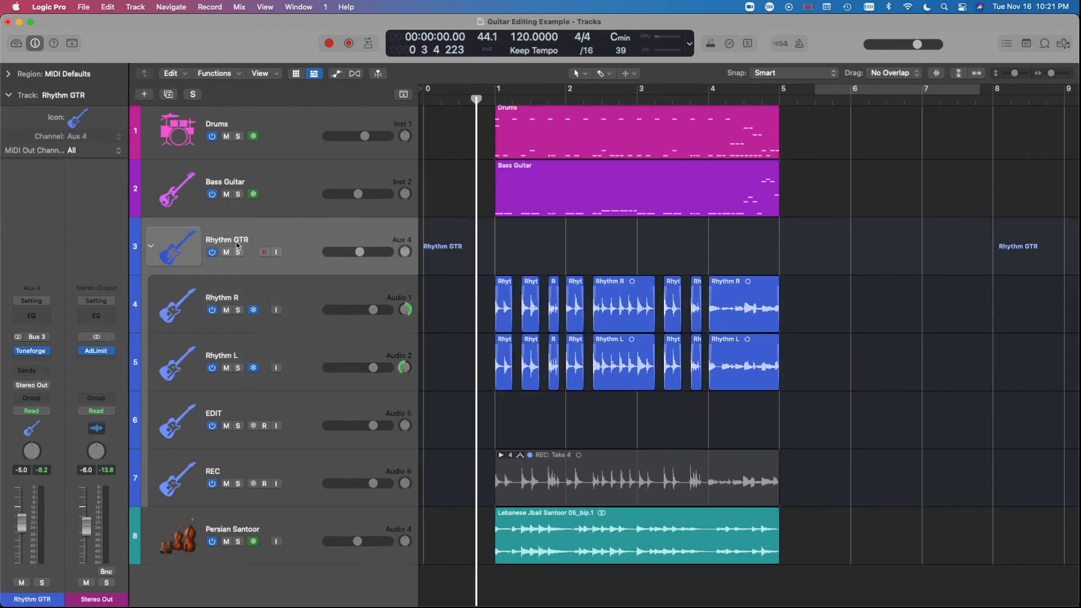
- Move the playhead back to position 0 3 1 1, ahead of the regions' start
{"action": "key", "text": "super+Down"}
{"action": "key", "text": "super+Down"}
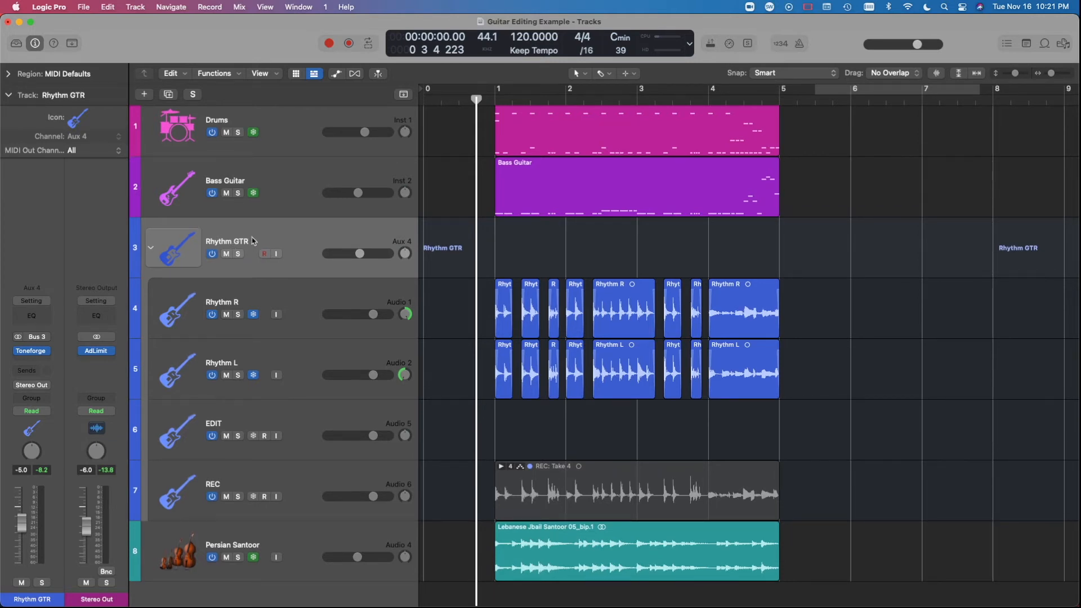
{"action": "key", "text": "super+Right"}
{"action": "key", "text": "super+Right"}
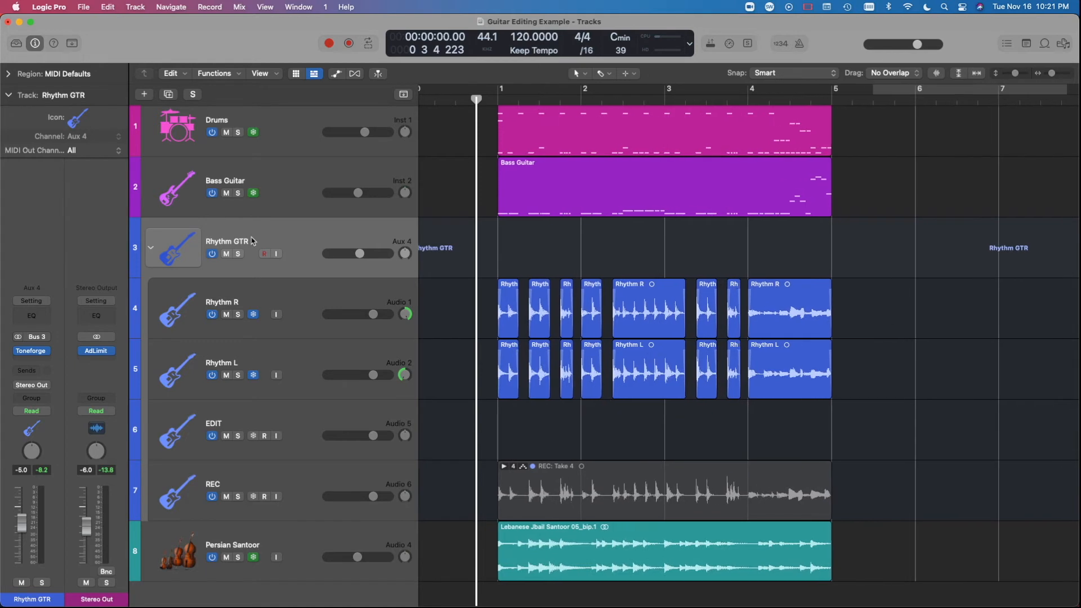
{"action": "key", "text": "super+Left"}
{"action": "key", "text": "super+Left"}
{"action": "key", "text": "super+Up"}
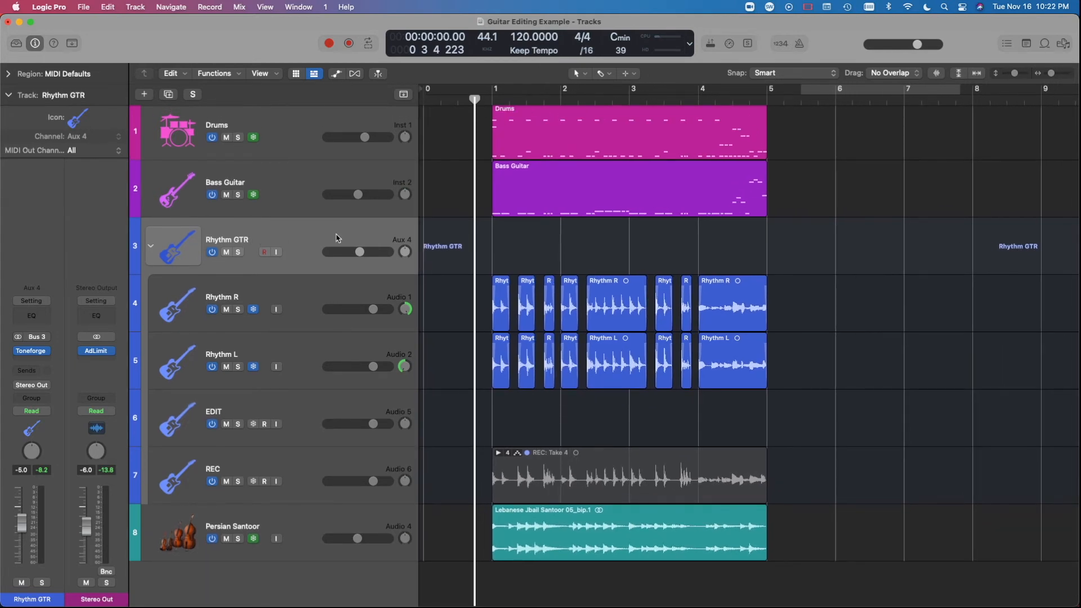
{"action": "left_click_drag", "start_coordinate": [475, 99], "coordinate": [457, 100]}
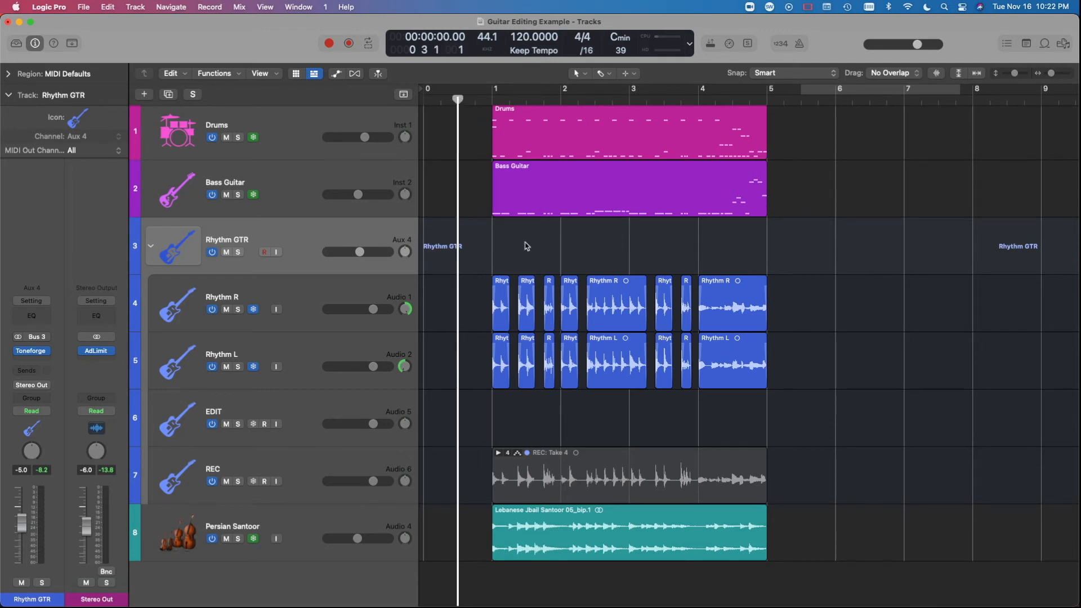
- Collapse the Rhythm GTR track stack to hide its guitar subtracks
{"action": "key", "text": "cmd+Left"}
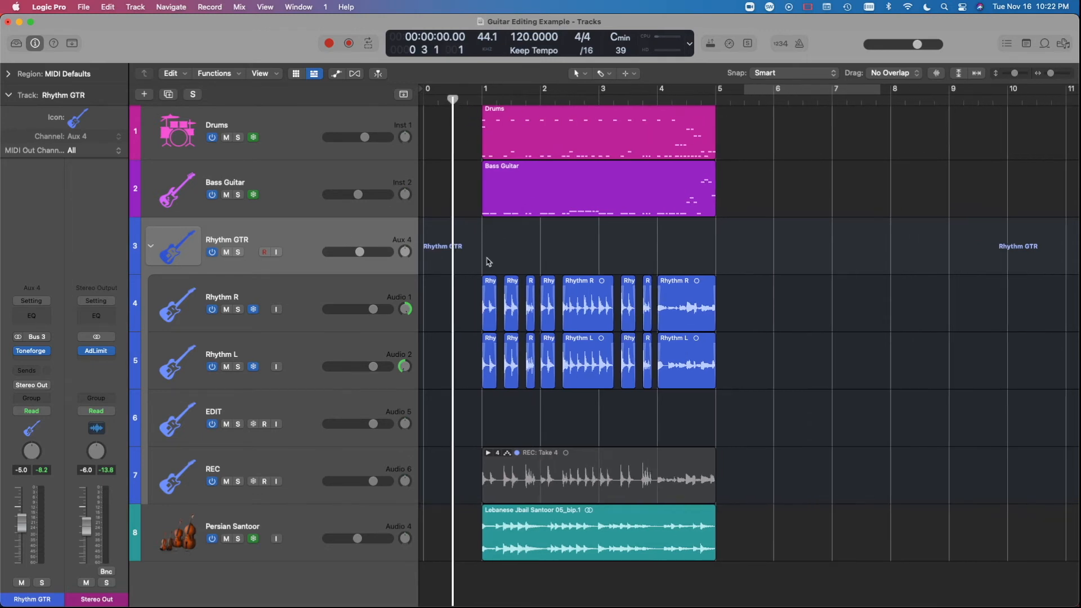
{"action": "scroll", "coordinate": [495, 254], "scroll_direction": "up", "scroll_amount": 2}
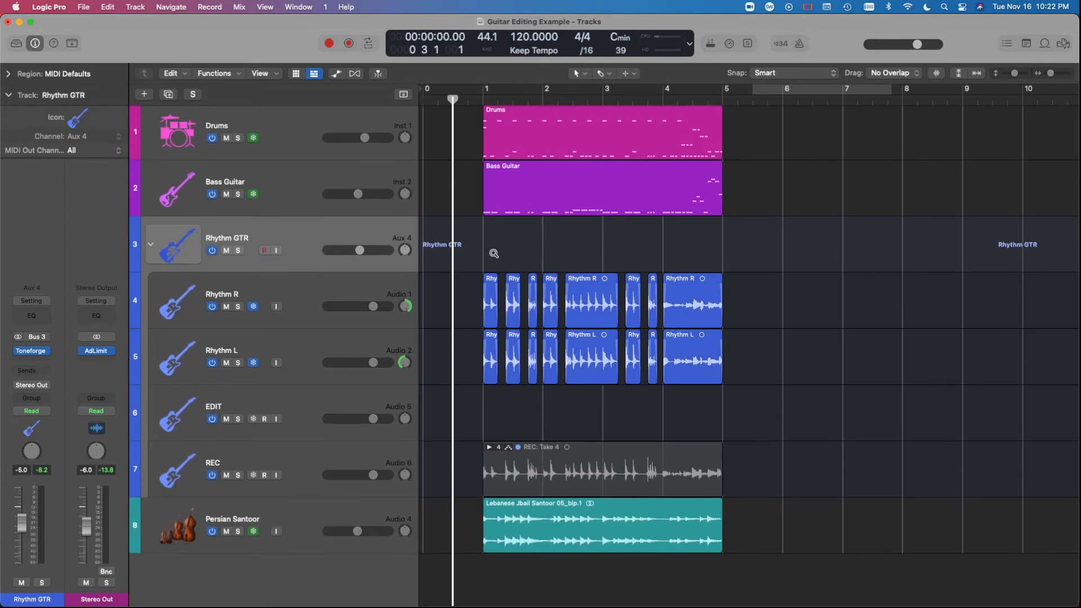
{"action": "scroll", "coordinate": [493, 256], "scroll_direction": "up", "scroll_amount": 4}
{"action": "scroll", "coordinate": [493, 256], "scroll_direction": "down", "scroll_amount": 5}
{"action": "scroll", "coordinate": [493, 257], "scroll_direction": "down", "scroll_amount": 1}
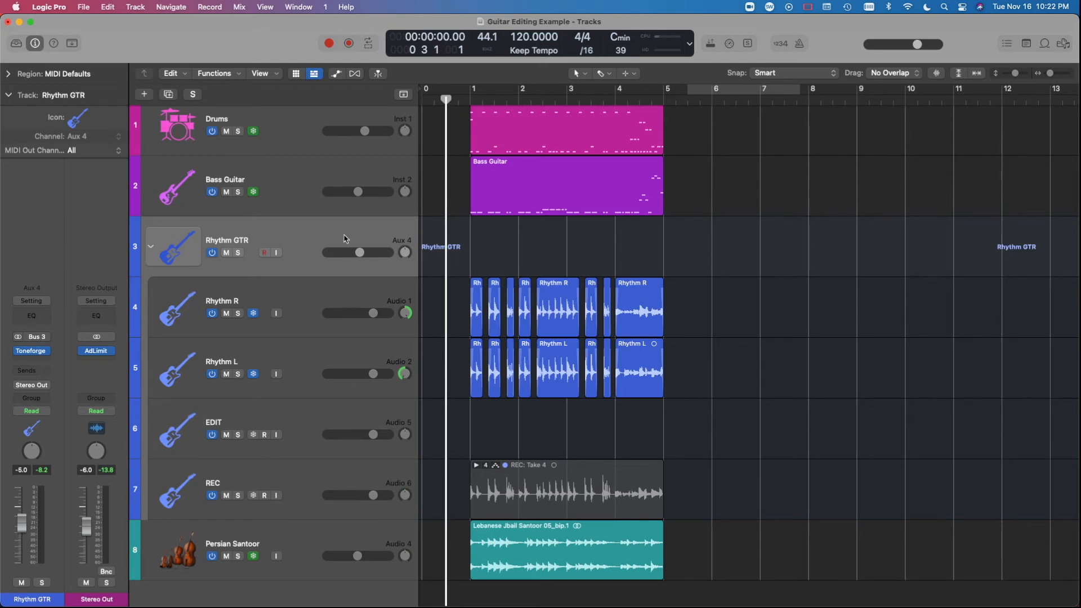
{"action": "left_click", "coordinate": [150, 248]}
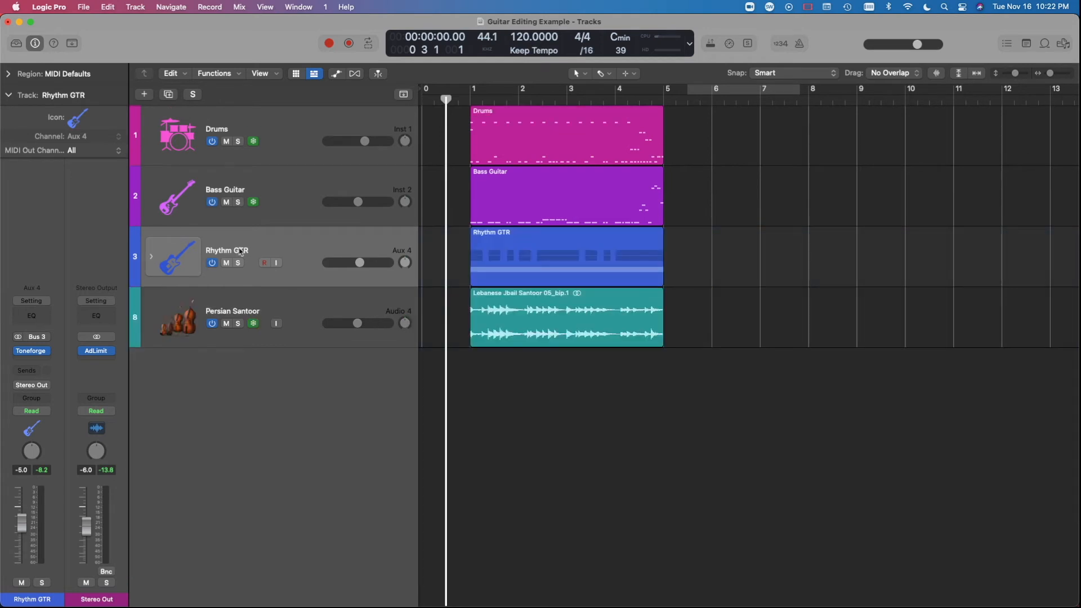
- Add an empty audio track below the Rhythm GTR stack and delete that track again
{"action": "key", "text": "super+Down"}
{"action": "key", "text": "super+Down"}
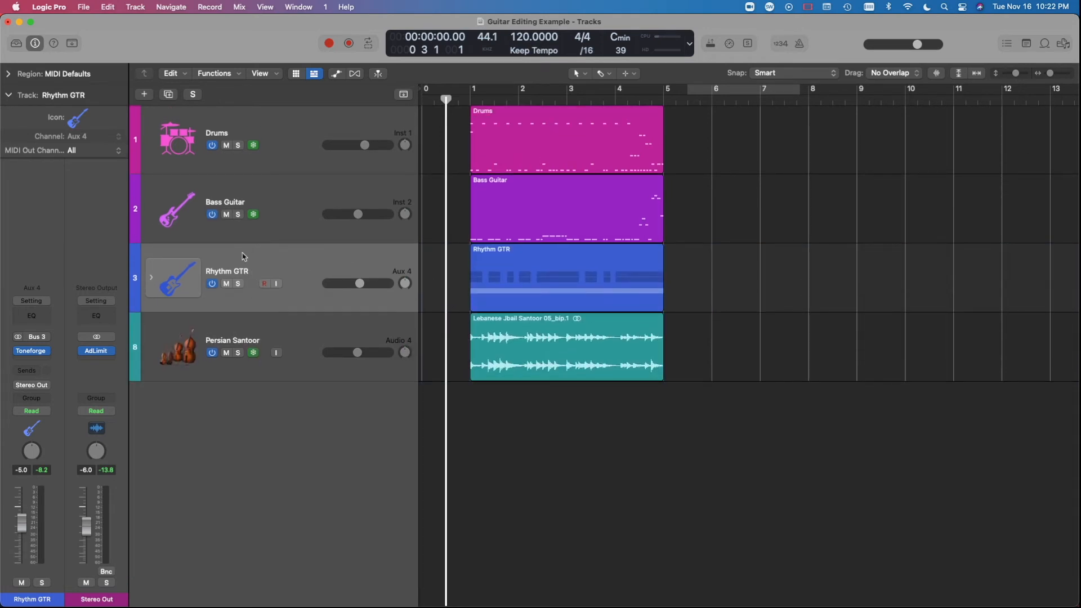
{"action": "key", "text": "alt+super+a"}
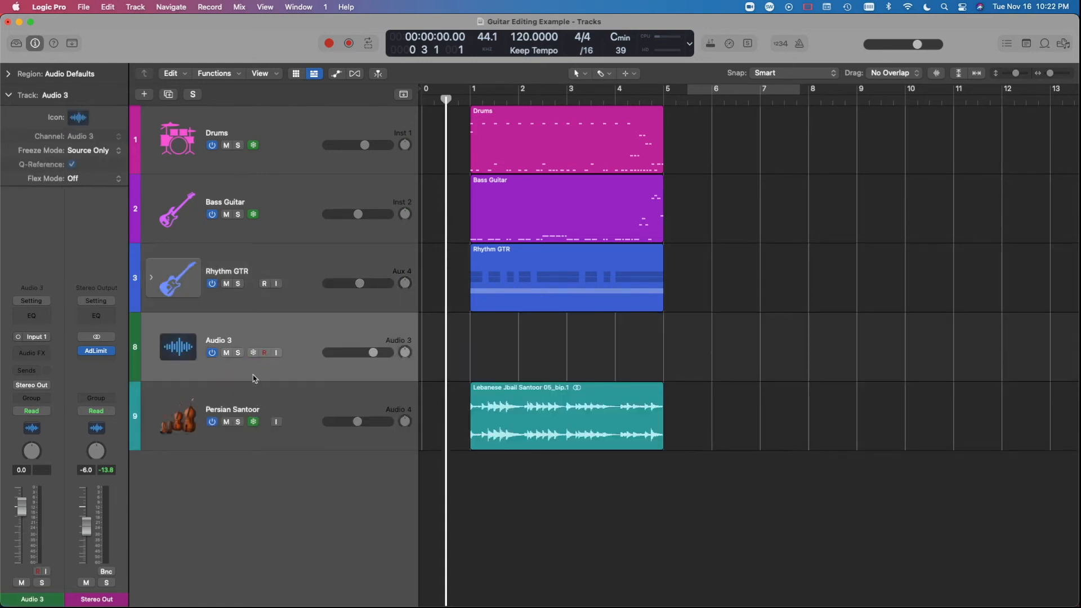
{"action": "key", "text": "super+Down"}
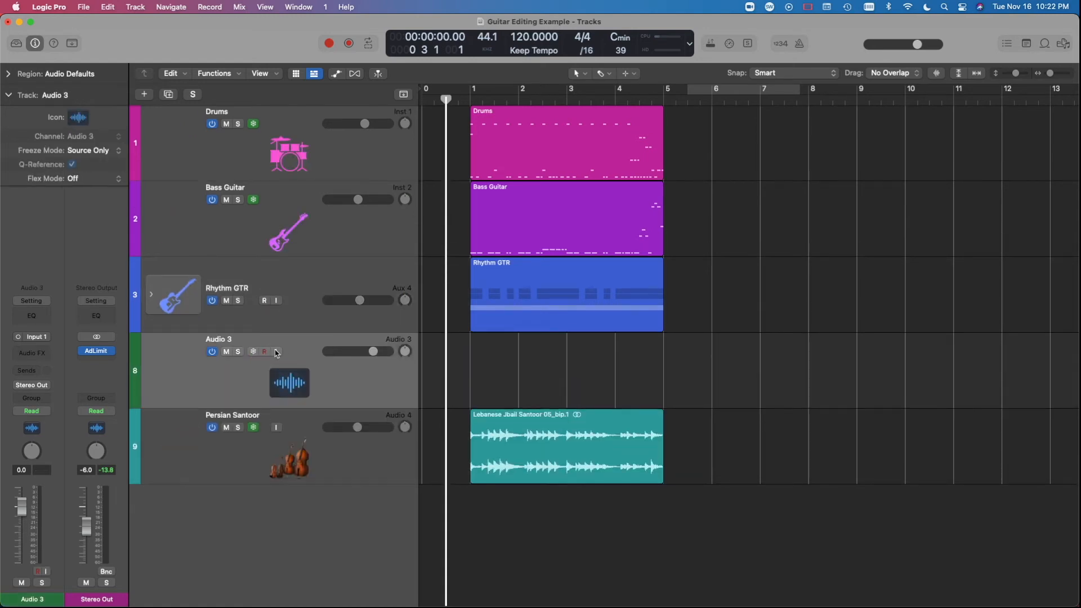
{"action": "left_click", "coordinate": [268, 288]}
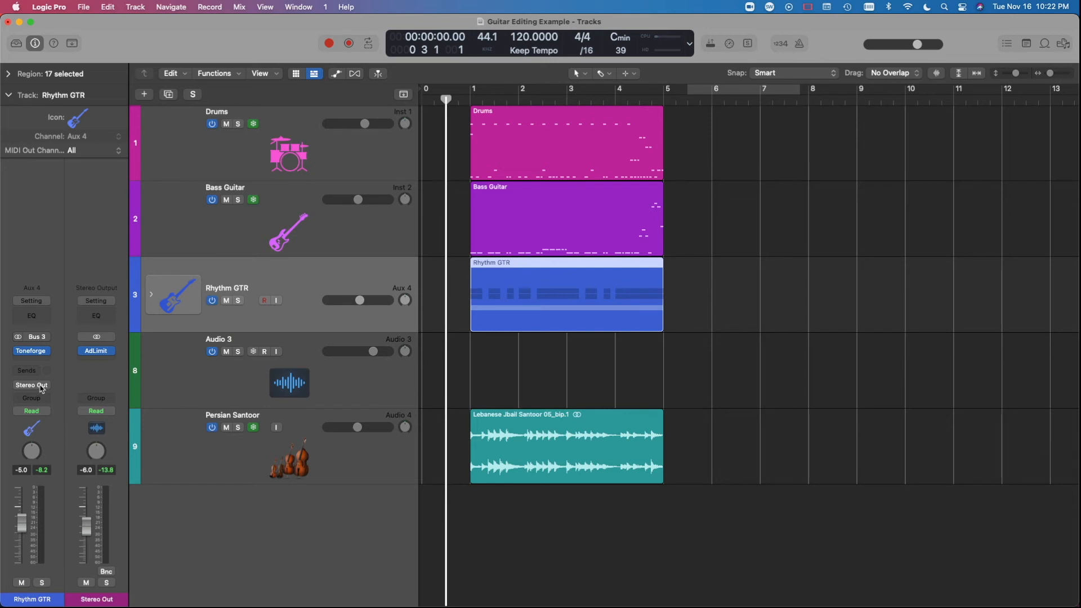
{"action": "left_click", "coordinate": [285, 383]}
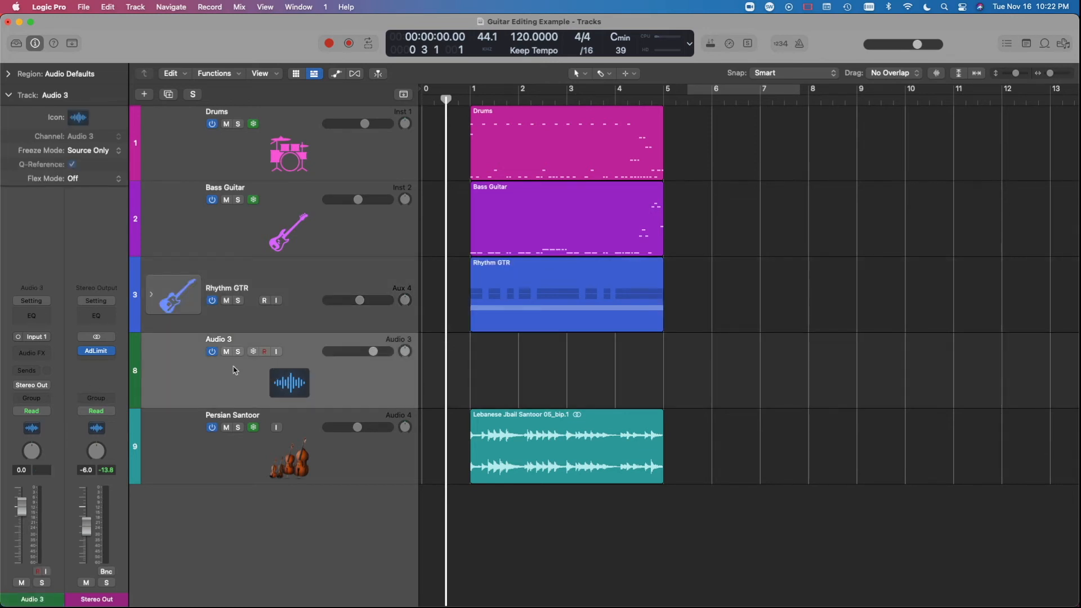
{"action": "left_click", "coordinate": [264, 353]}
{"action": "key", "text": "super+BackSpace"}
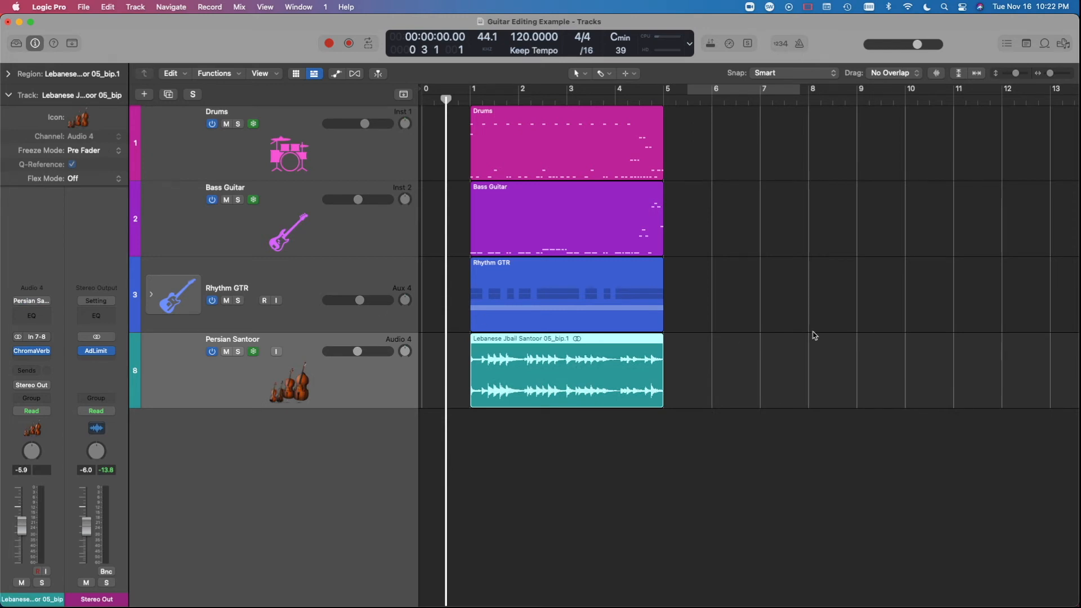
- Expand the Rhythm GTR stack to show its subtracks and select only the main track, with all regions deselected
{"action": "left_click", "coordinate": [176, 294]}
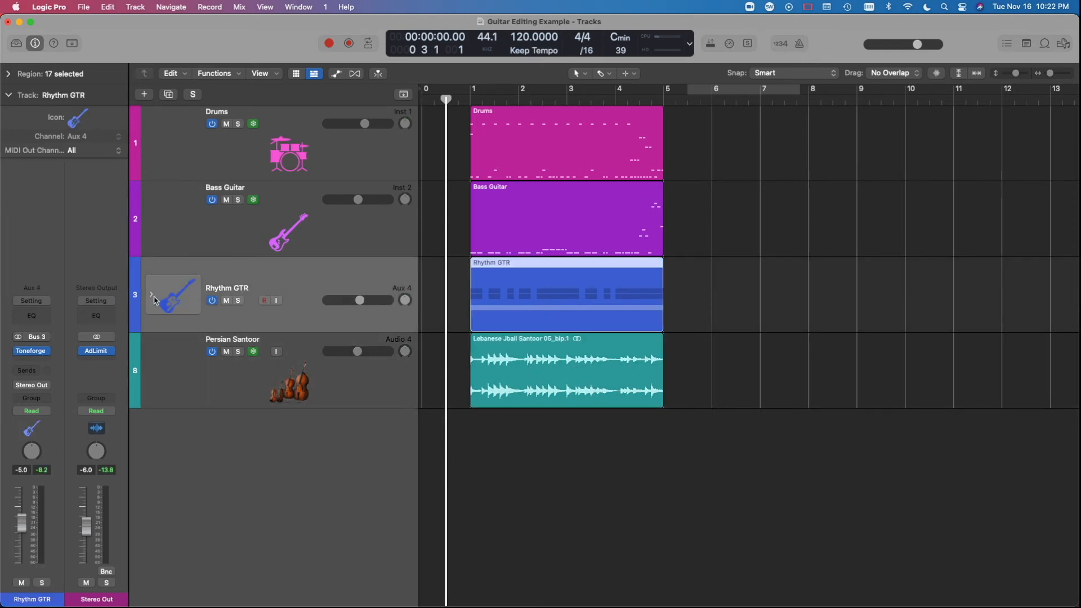
{"action": "left_click", "coordinate": [151, 295]}
{"action": "key", "text": "super+Up"}
{"action": "key", "text": "super+Up"}
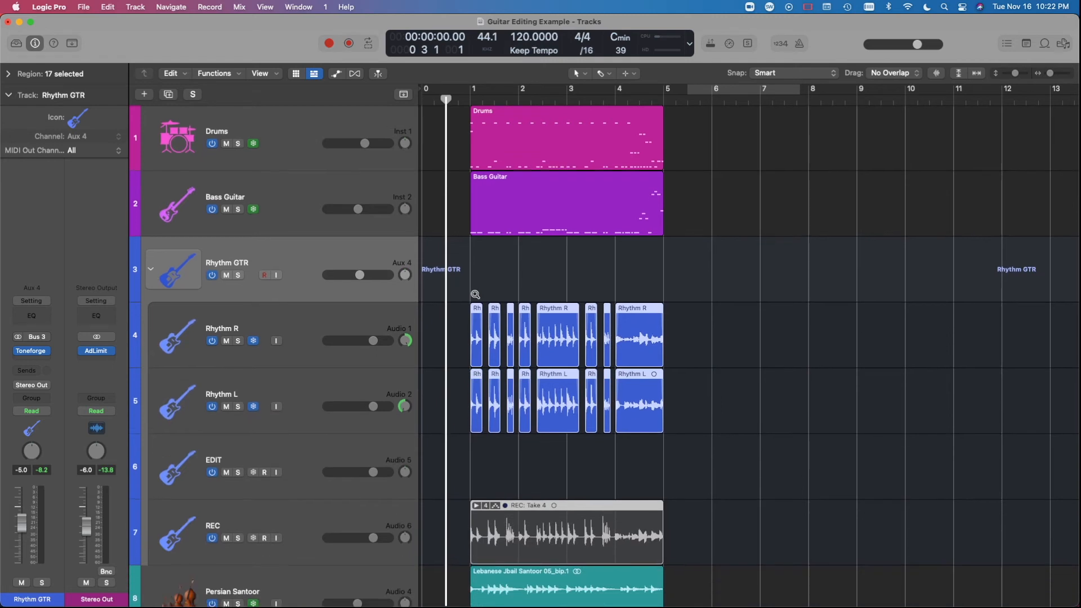
{"action": "key", "text": "super+Right"}
{"action": "key", "text": "super+Right"}
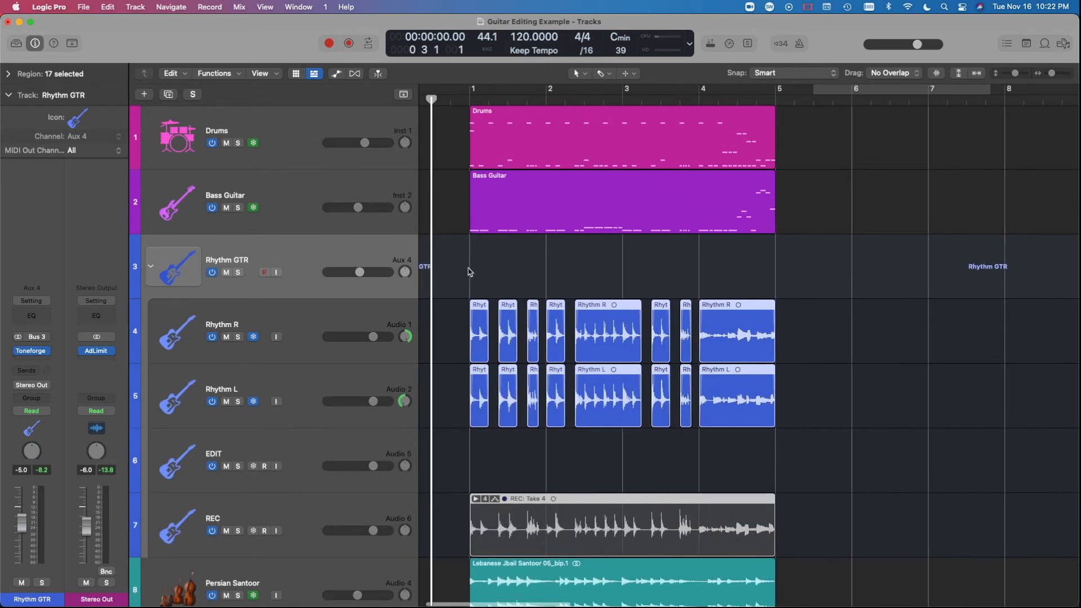
{"action": "scroll", "coordinate": [473, 269], "scroll_direction": "left", "scroll_amount": 2}
{"action": "left_click", "coordinate": [526, 269]}
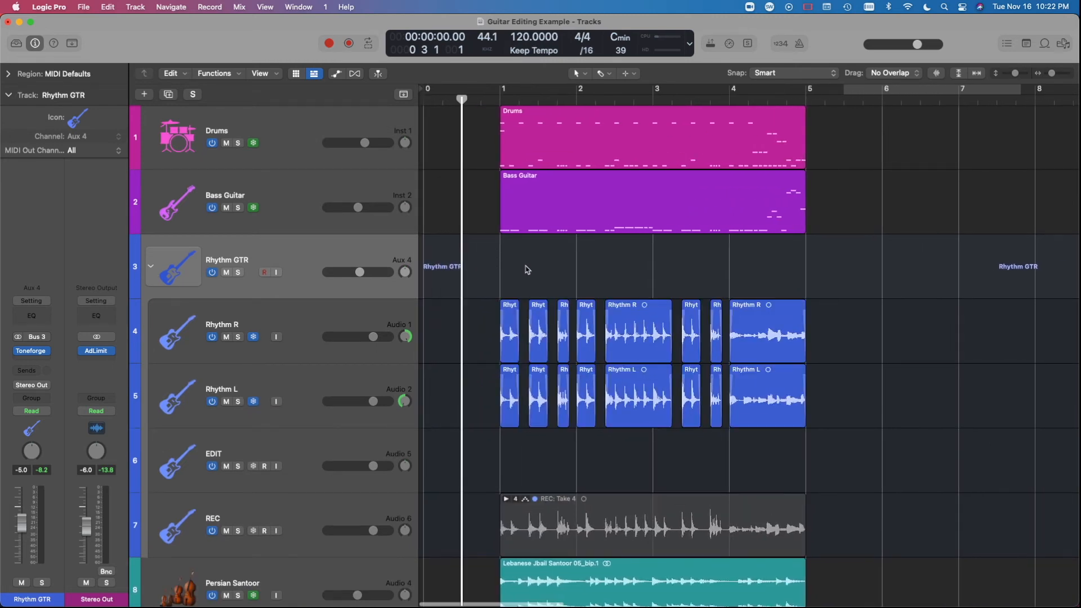
{"action": "left_click", "coordinate": [281, 320]}
{"action": "left_click", "coordinate": [296, 266]}
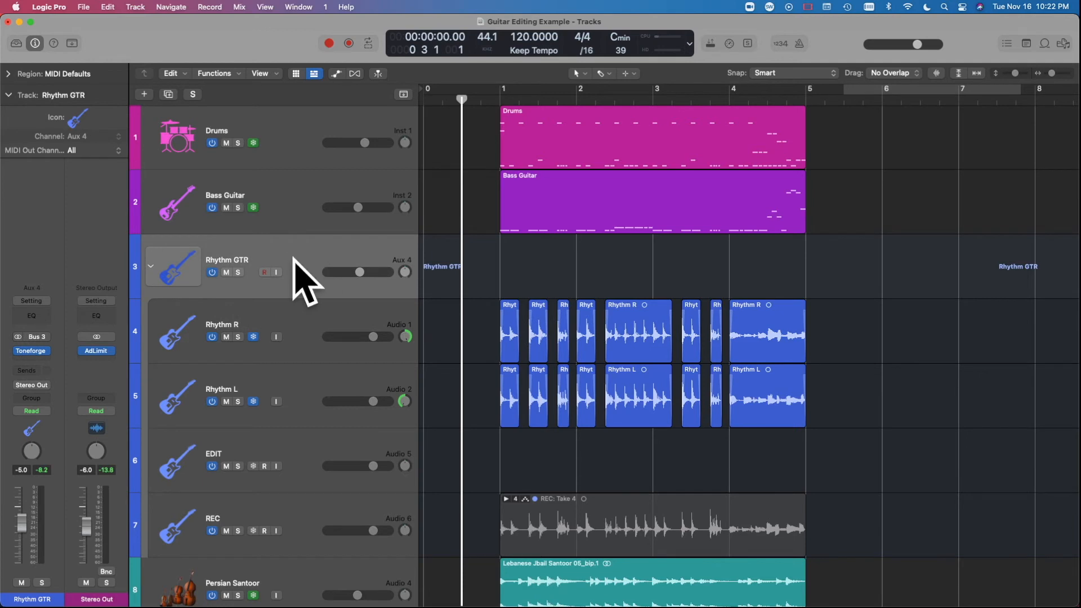
- Create a MIDI region at bar 1 on the main Rhythm GTR track and lengthen it to bar 5
{"action": "right_click", "coordinate": [535, 269]}
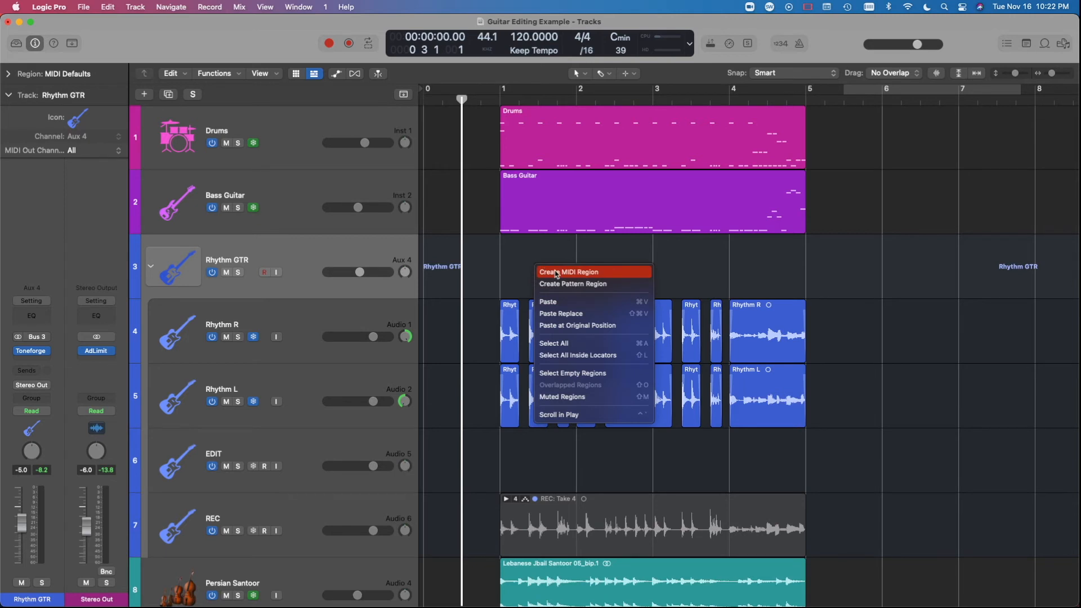
{"action": "left_click", "coordinate": [557, 272]}
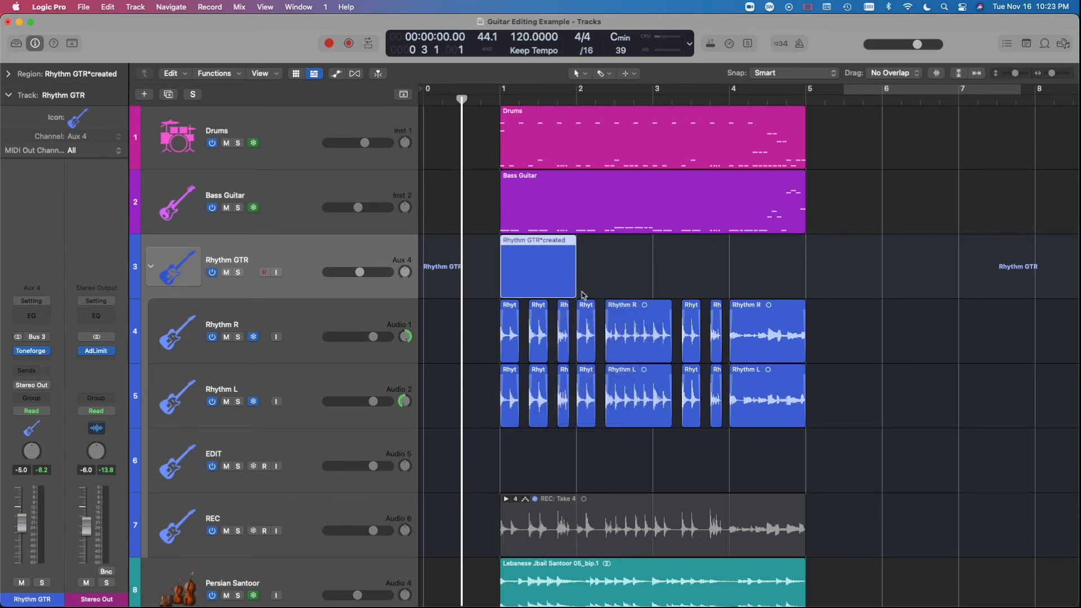
{"action": "left_click_drag", "start_coordinate": [571, 291], "coordinate": [805, 291]}
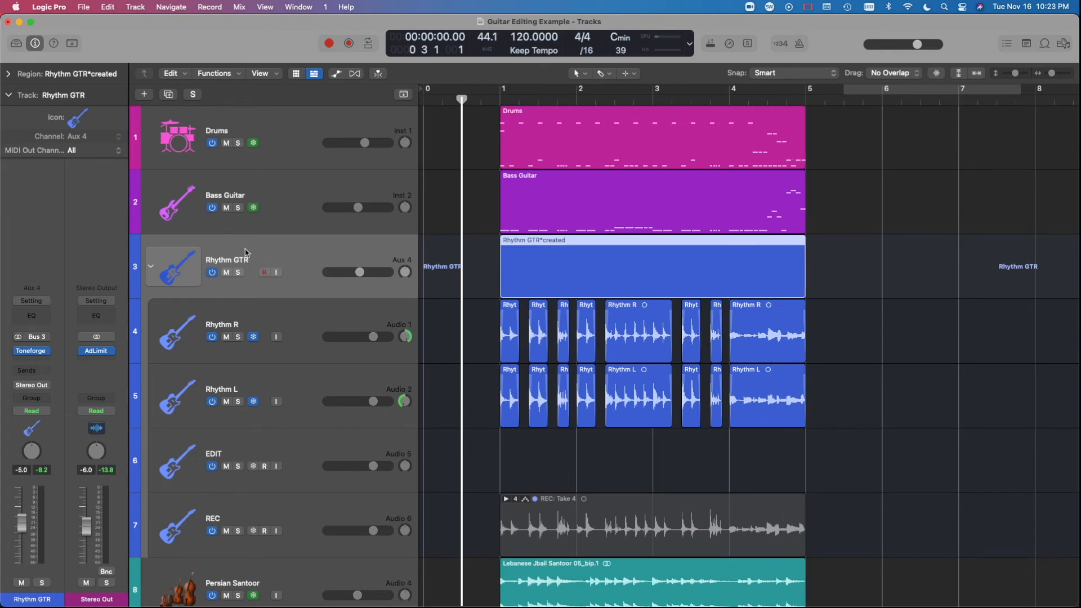
{"action": "scroll", "coordinate": [262, 261], "scroll_direction": "right", "scroll_amount": 2}
{"action": "left_click", "coordinate": [480, 268]}
{"action": "left_click", "coordinate": [629, 274]}
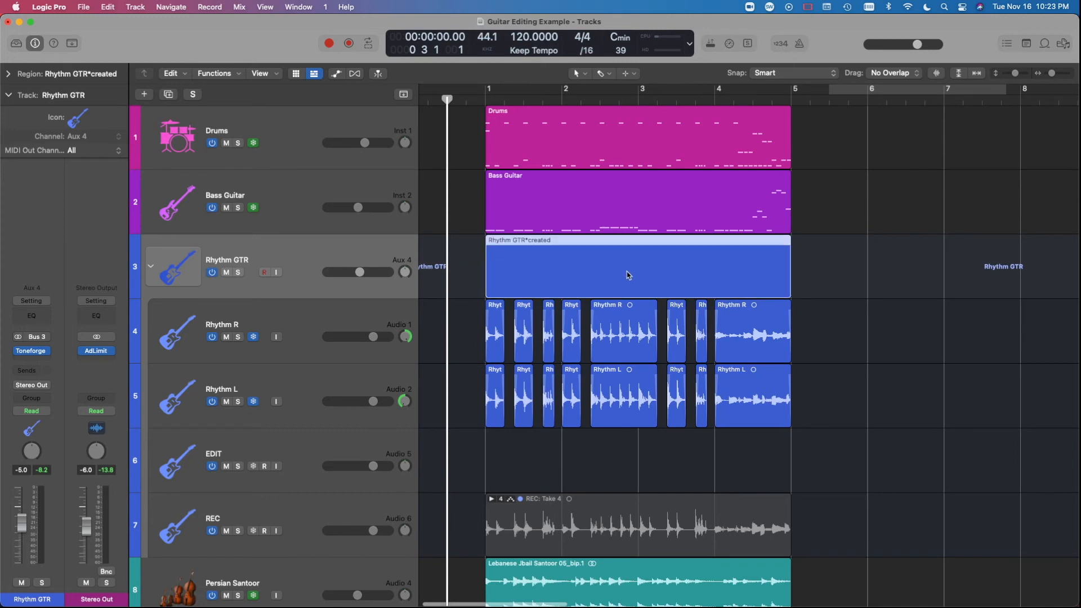
- Place the playhead at 1 1 1 1 and examine where the new MIDI region and the guitar regions start
{"action": "scroll", "coordinate": [628, 274], "scroll_direction": "down", "scroll_amount": 5}
{"action": "scroll", "coordinate": [617, 277], "scroll_direction": "up", "scroll_amount": 5}
{"action": "scroll", "coordinate": [616, 277], "scroll_direction": "down", "scroll_amount": 3}
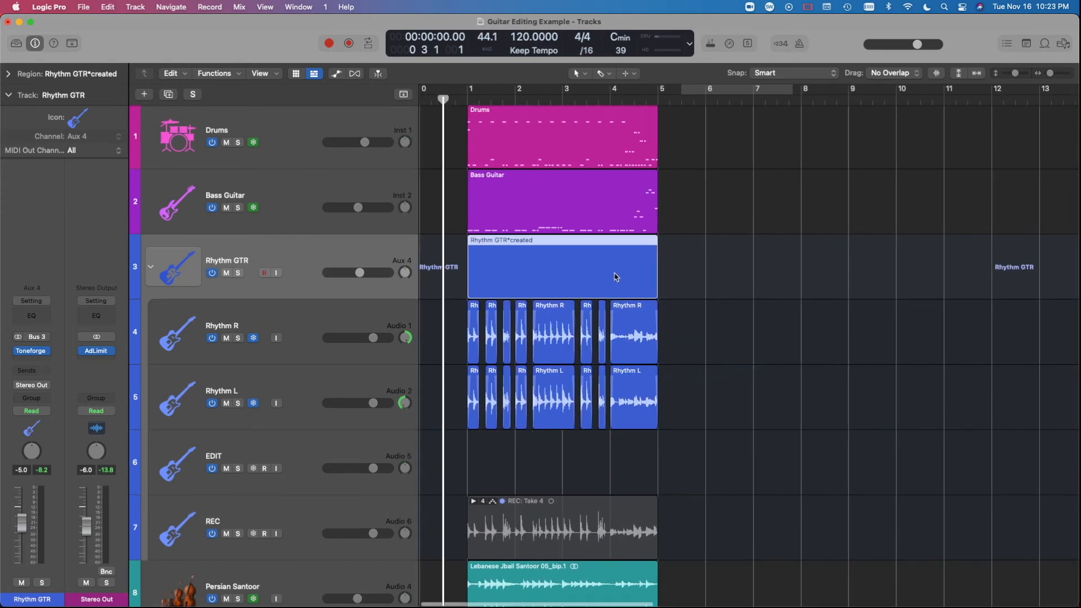
{"action": "scroll", "coordinate": [614, 277], "scroll_direction": "up", "scroll_amount": 5}
{"action": "scroll", "coordinate": [614, 277], "scroll_direction": "down", "scroll_amount": 2}
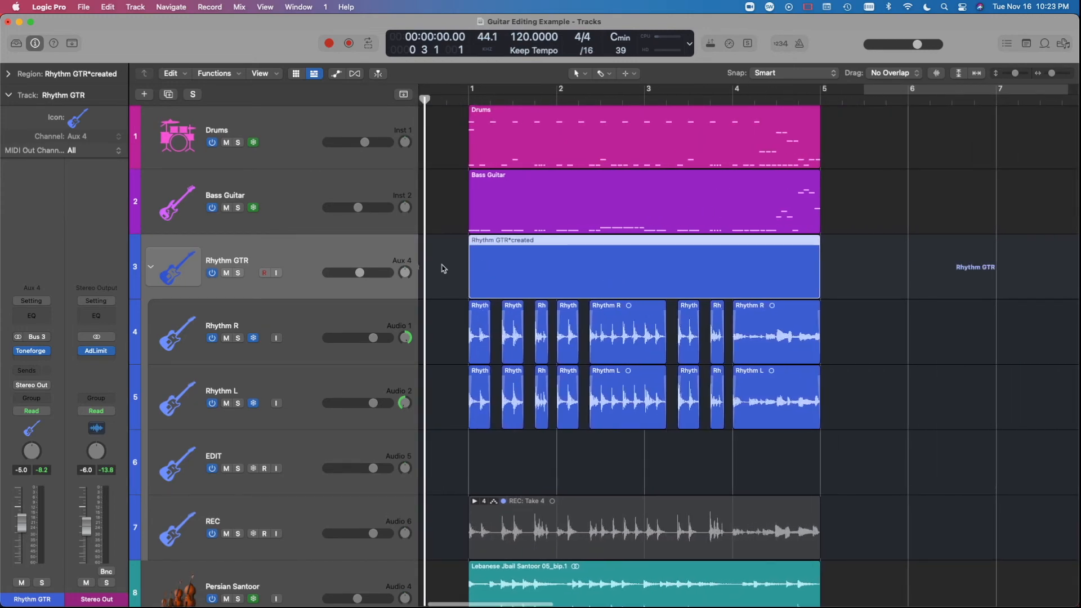
{"action": "scroll", "coordinate": [504, 270], "scroll_direction": "down", "scroll_amount": 3}
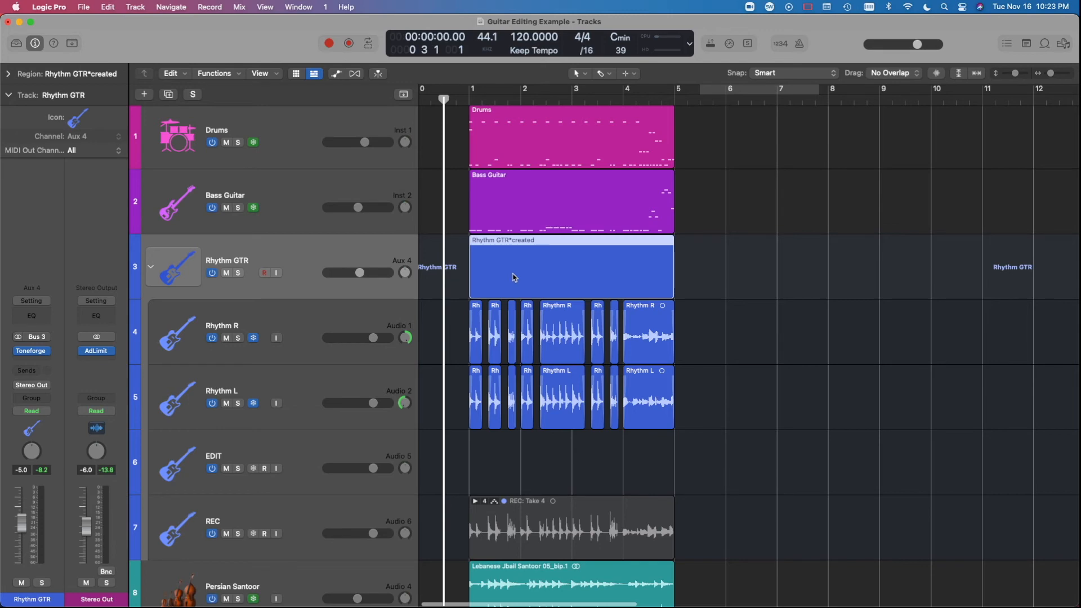
{"action": "scroll", "coordinate": [569, 289], "scroll_direction": "up", "scroll_amount": 6}
{"action": "left_click", "coordinate": [465, 101]}
{"action": "scroll", "coordinate": [549, 259], "scroll_direction": "up", "scroll_amount": 8}
{"action": "scroll", "coordinate": [550, 260], "scroll_direction": "down", "scroll_amount": 3}
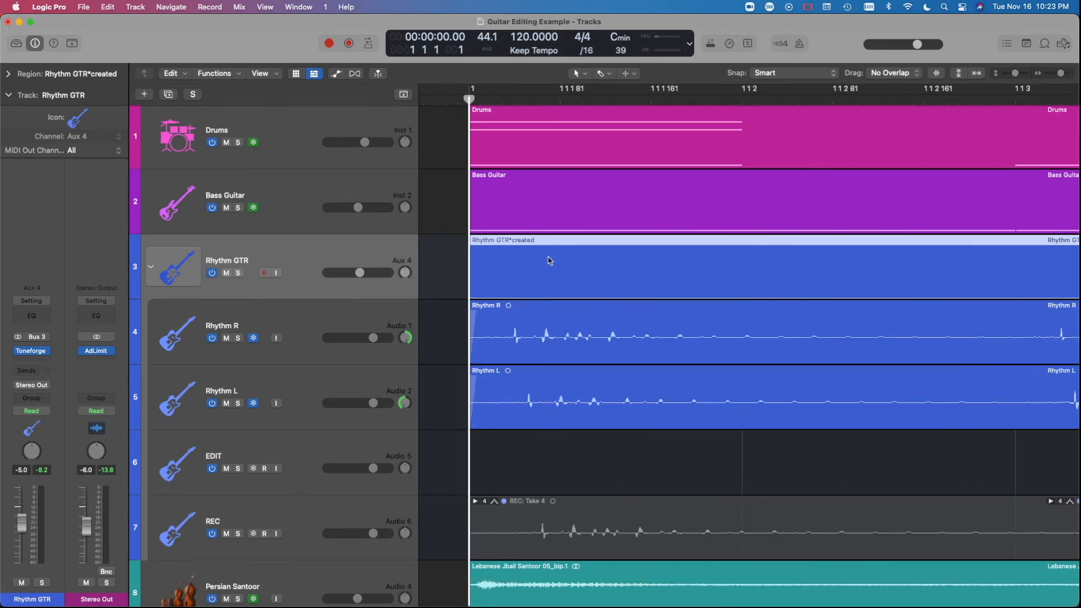
{"action": "scroll", "coordinate": [550, 260], "scroll_direction": "down", "scroll_amount": 10}
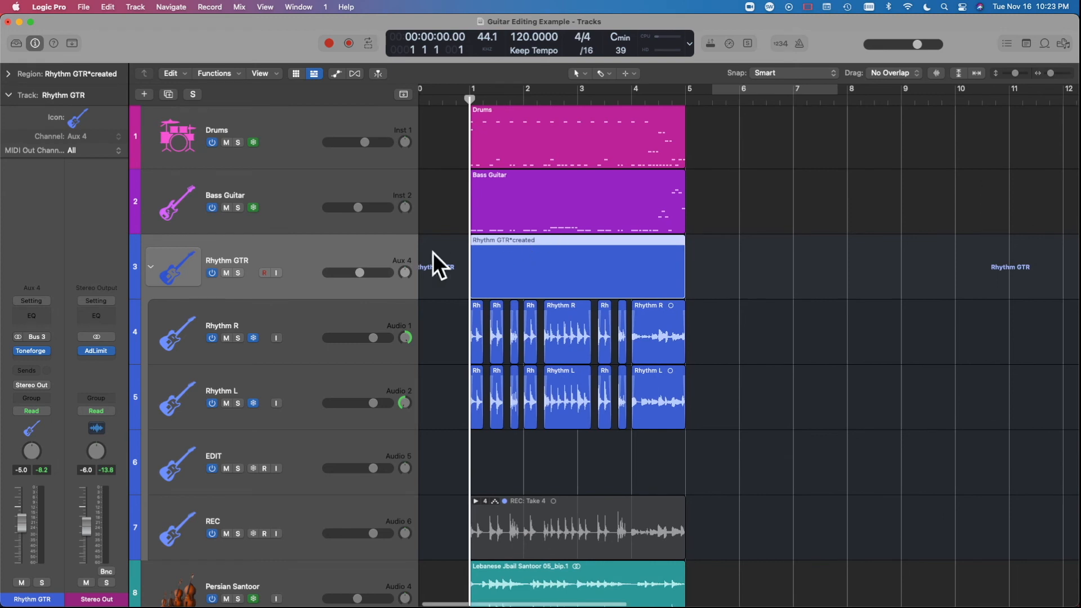
- Extend the MIDI region on the Rhythm GTR track to start at about 0 3 and end just before bar 6
{"action": "left_click", "coordinate": [453, 274]}
{"action": "left_click_drag", "start_coordinate": [472, 291], "coordinate": [443, 288]}
{"action": "left_click_drag", "start_coordinate": [684, 291], "coordinate": [728, 297]}
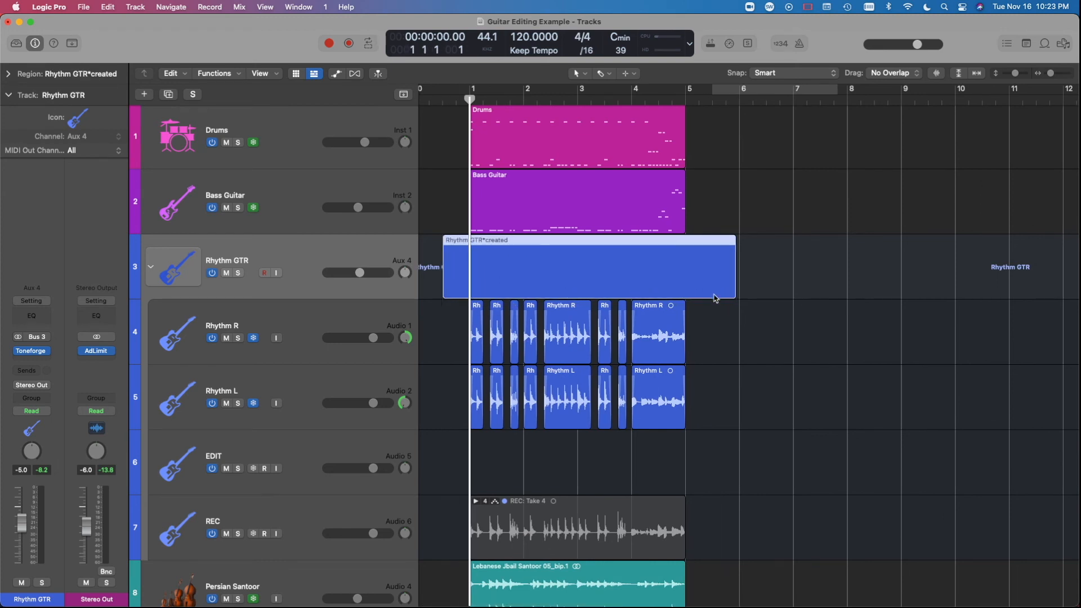
- Try to extend the start of the first Rhythm R and Rhythm L regions before bar 1, and decline unfreezing
{"action": "scroll", "coordinate": [642, 300], "scroll_direction": "up", "scroll_amount": 8}
{"action": "scroll", "coordinate": [542, 364], "scroll_direction": "up", "scroll_amount": 5}
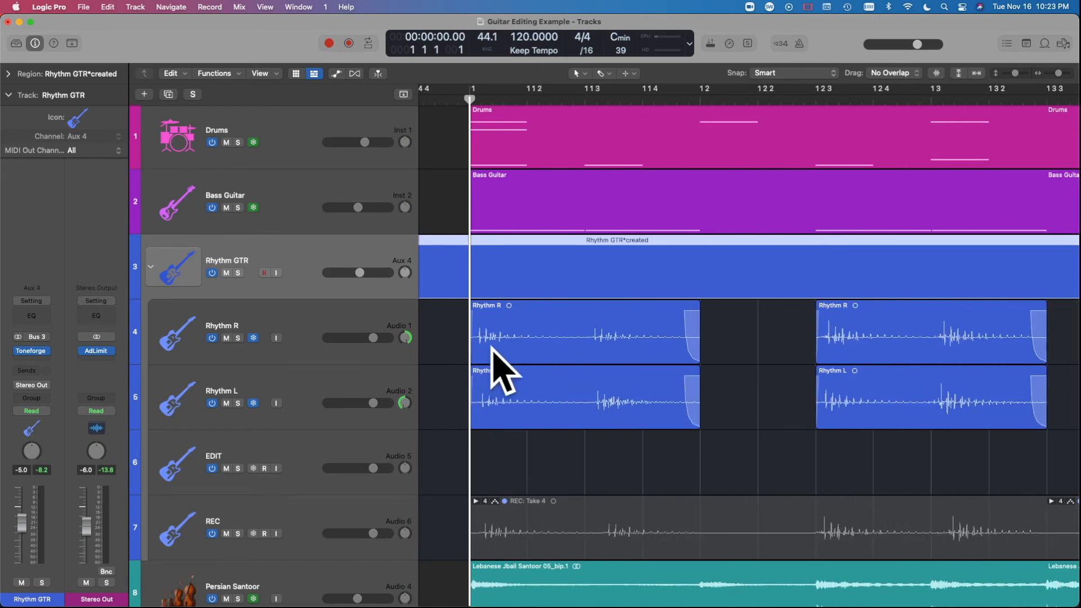
{"action": "left_click", "coordinate": [474, 351]}
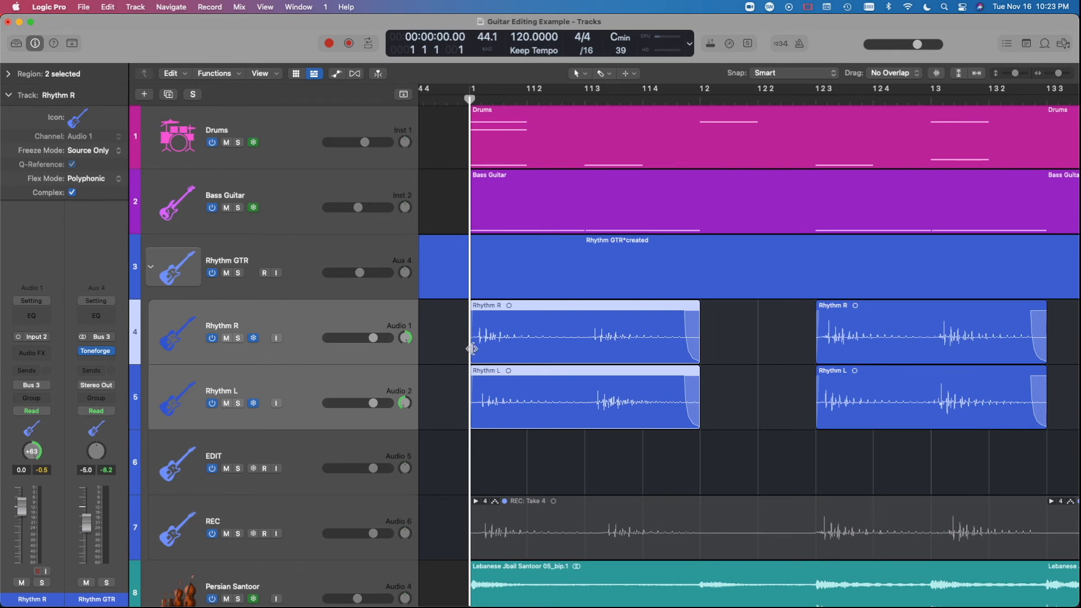
{"action": "left_click_drag", "start_coordinate": [473, 350], "coordinate": [433, 351]}
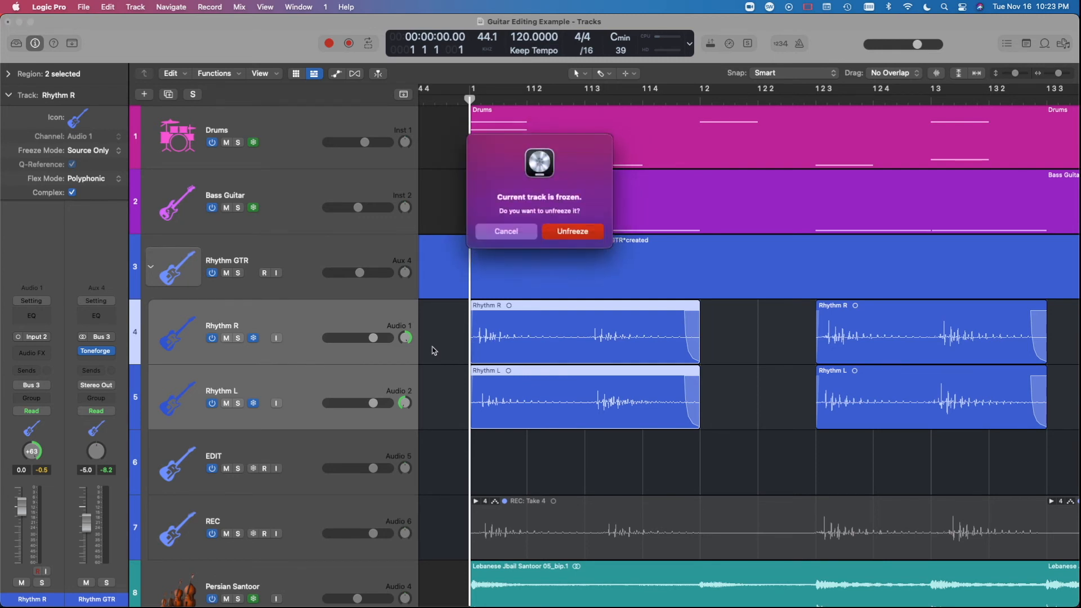
{"action": "left_click", "coordinate": [509, 238]}
- Bounce the Rhythm GTR MIDI region in place to a new track, source left and audio tail included, and move that track above the stack
{"action": "key", "text": "super+Left"}
{"action": "key", "text": "super+Left"}
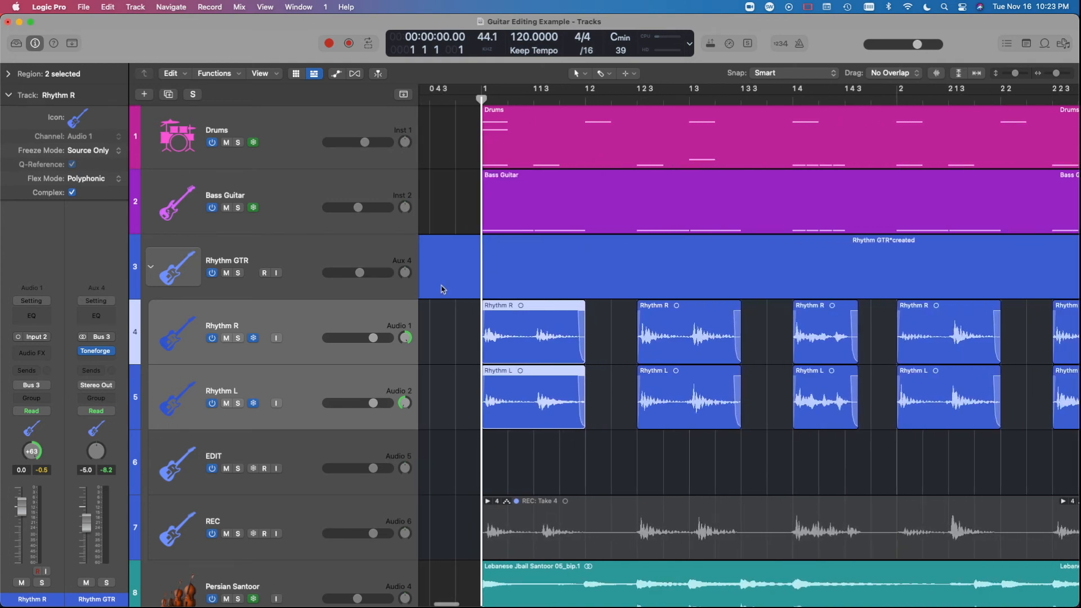
{"action": "key", "text": "super+Left"}
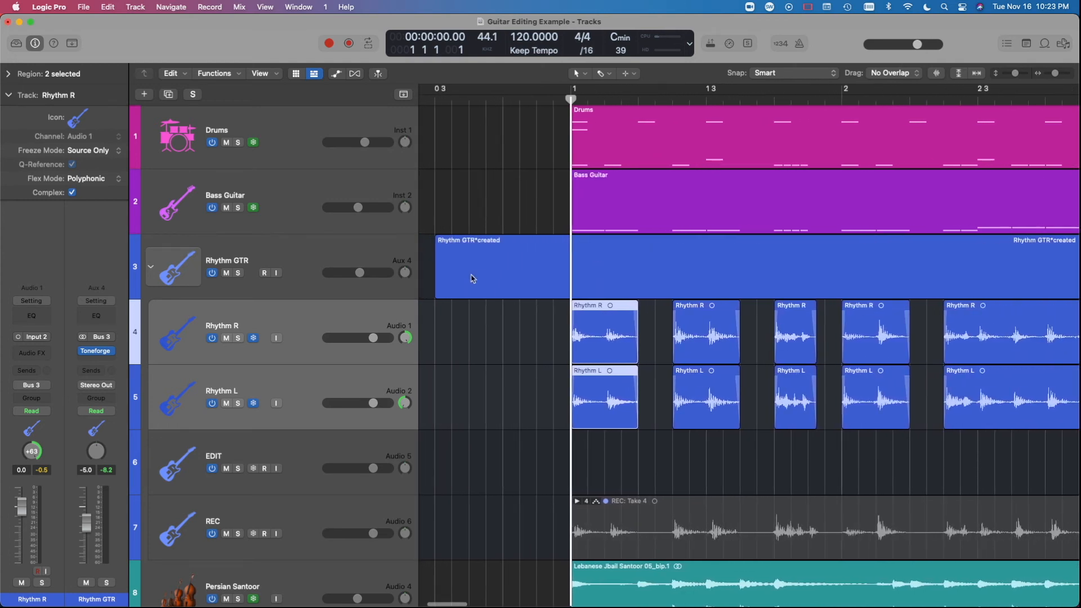
{"action": "key", "text": "super+Left"}
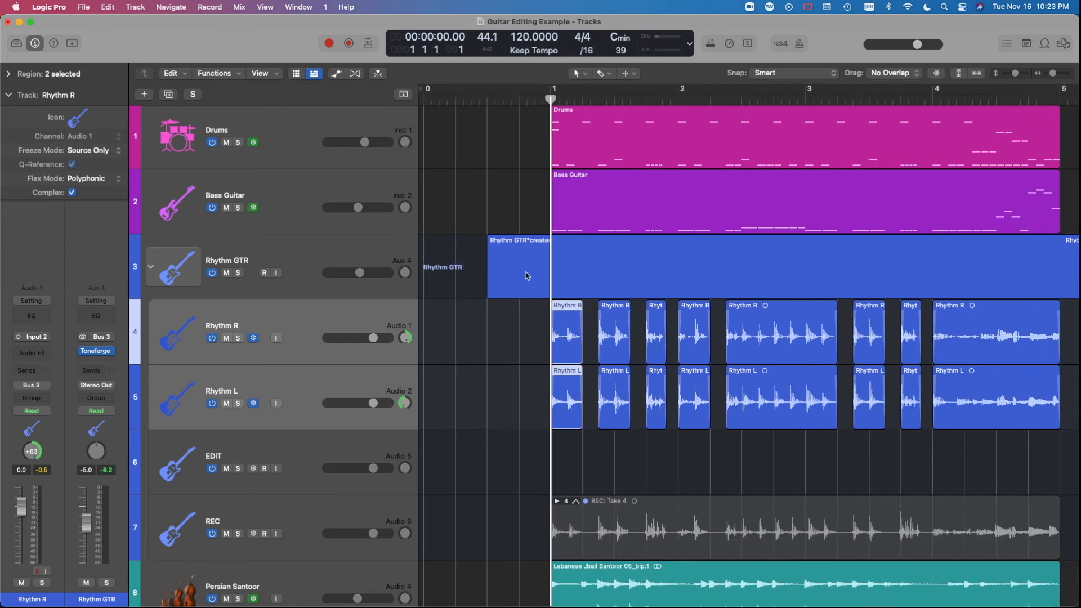
{"action": "key", "text": "super+Left"}
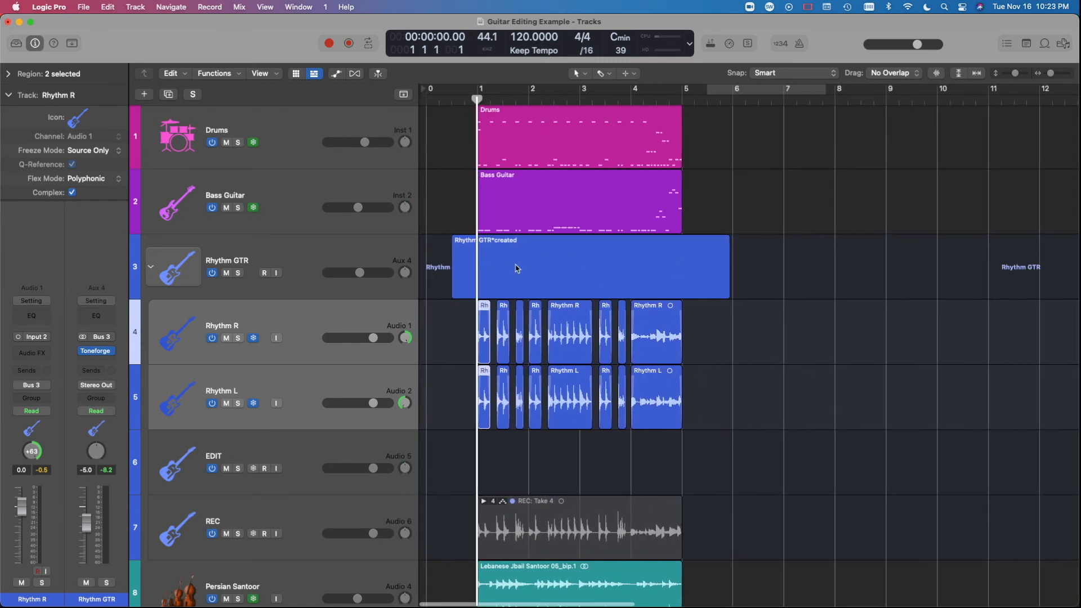
{"action": "left_click", "coordinate": [512, 260]}
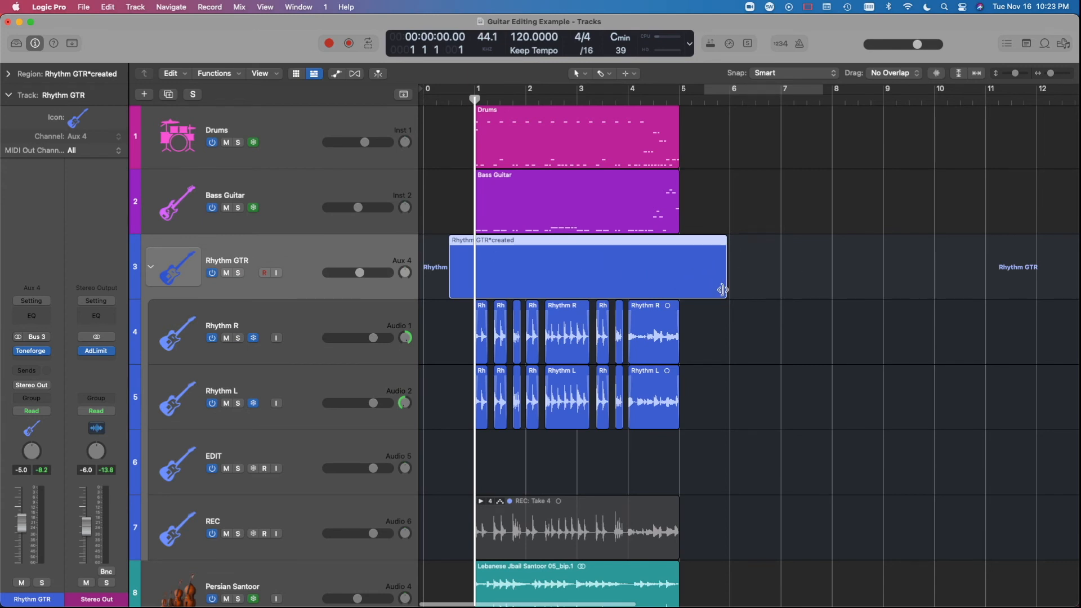
{"action": "left_click_drag", "start_coordinate": [726, 291], "coordinate": [727, 292]}
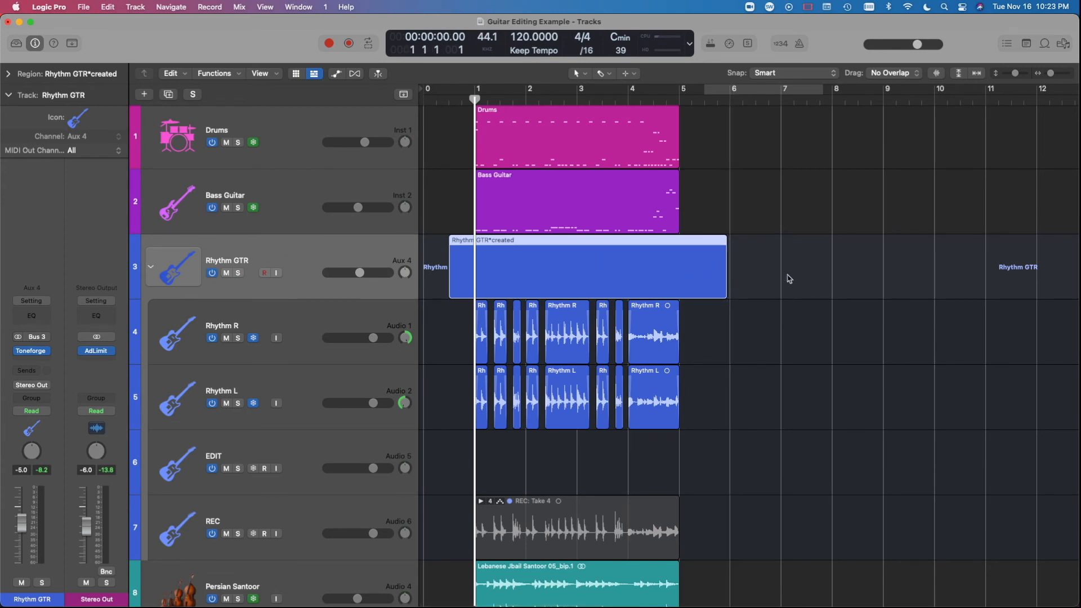
{"action": "key", "text": "ctrl+b"}
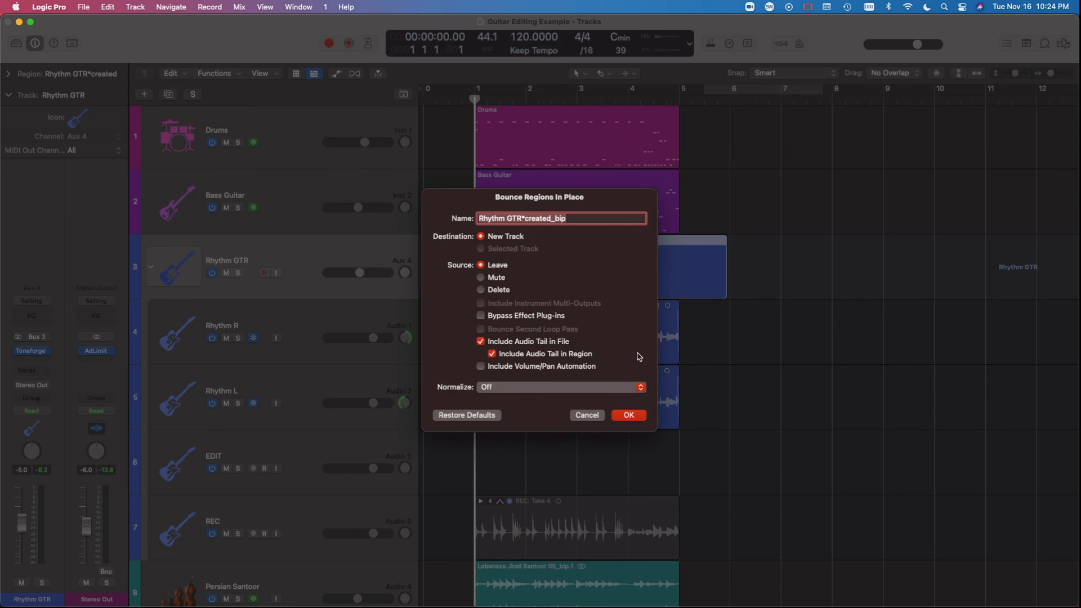
{"action": "key", "text": "Return"}
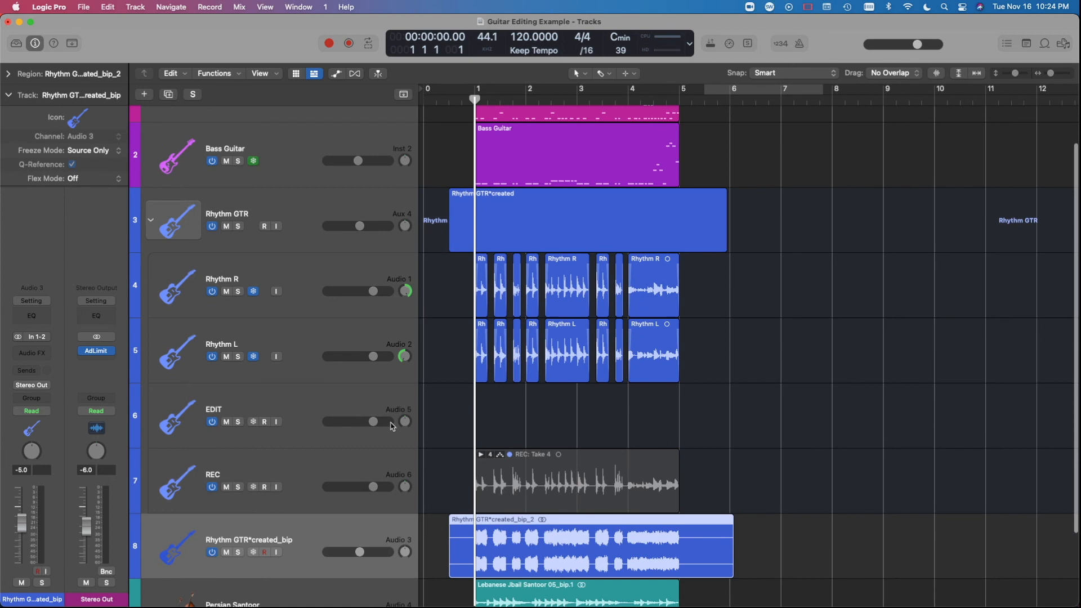
{"action": "left_click_drag", "start_coordinate": [292, 529], "coordinate": [301, 199]}
- Delete the MIDI region from the main Rhythm GTR track and collapse the stack
{"action": "left_click", "coordinate": [638, 264]}
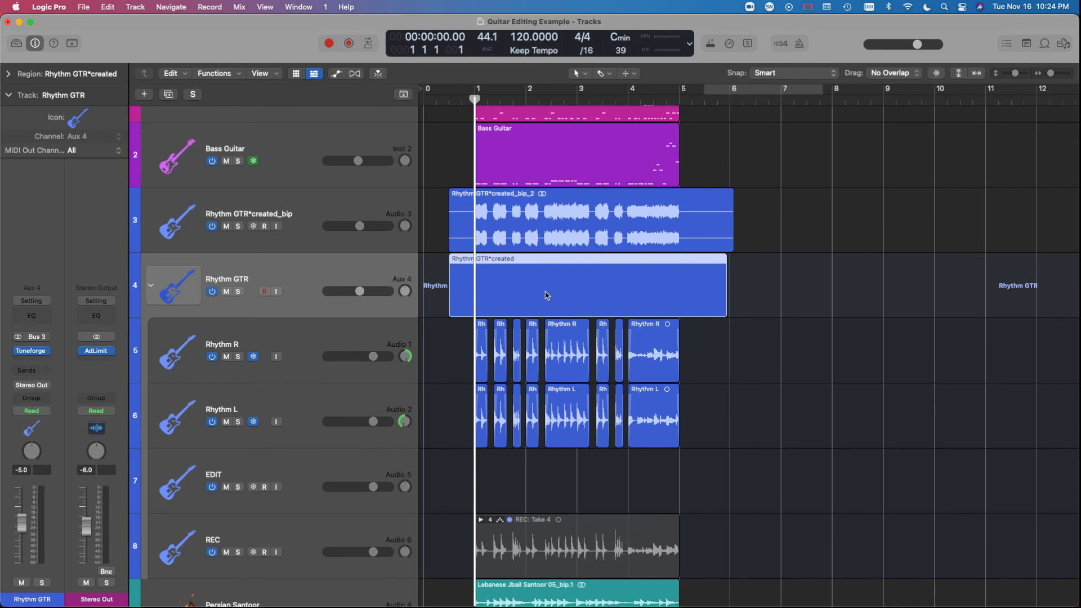
{"action": "key", "text": "Delete"}
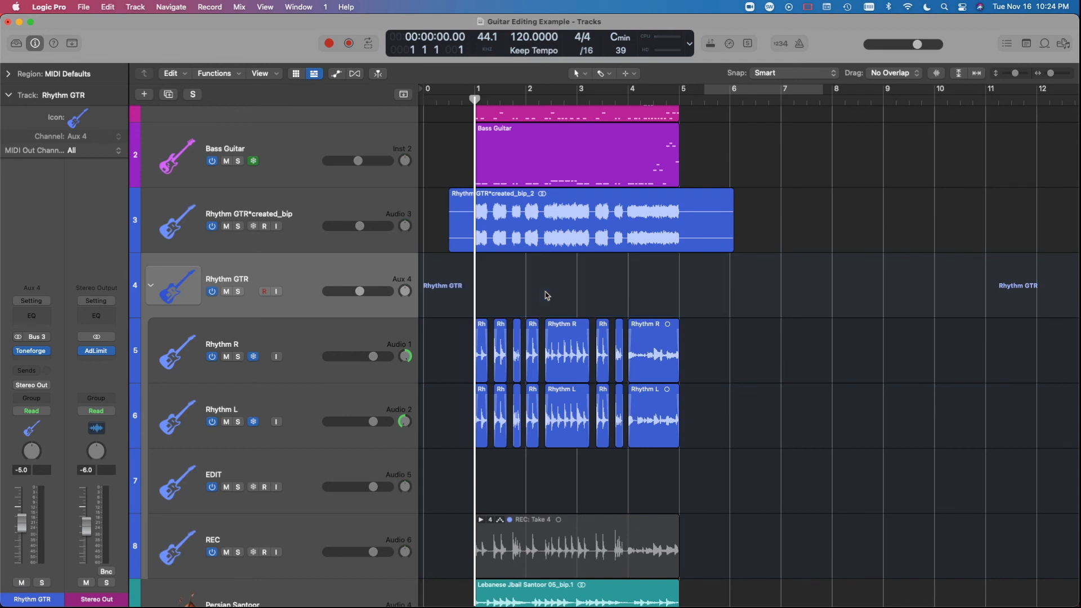
{"action": "left_click", "coordinate": [150, 287]}
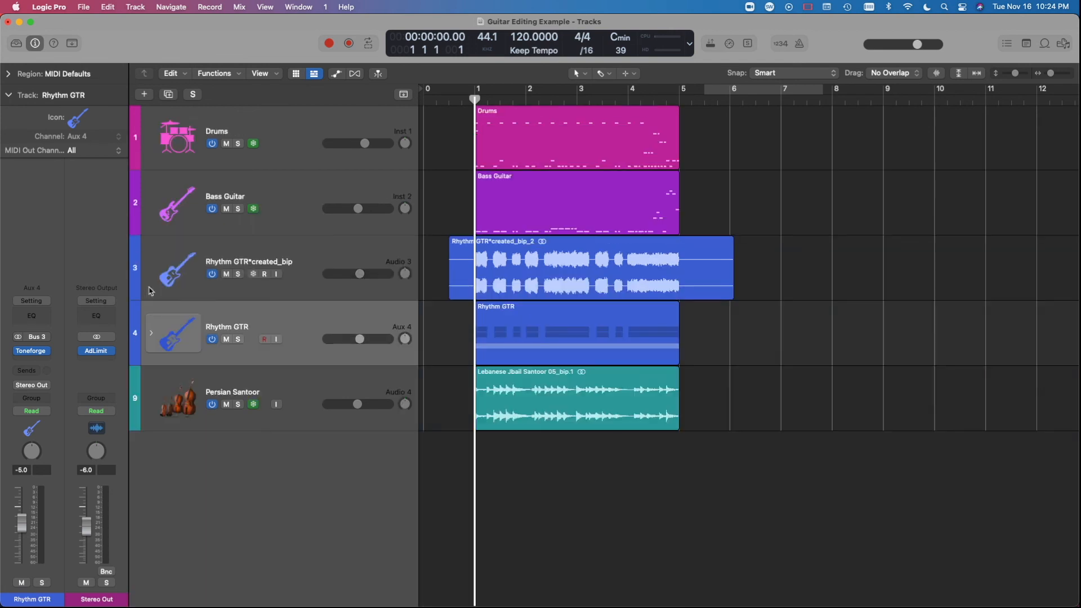
- Turn off the original Rhythm GTR stack and play the bounced Rhythm GTR track briefly in solo
{"action": "left_click", "coordinate": [212, 340]}
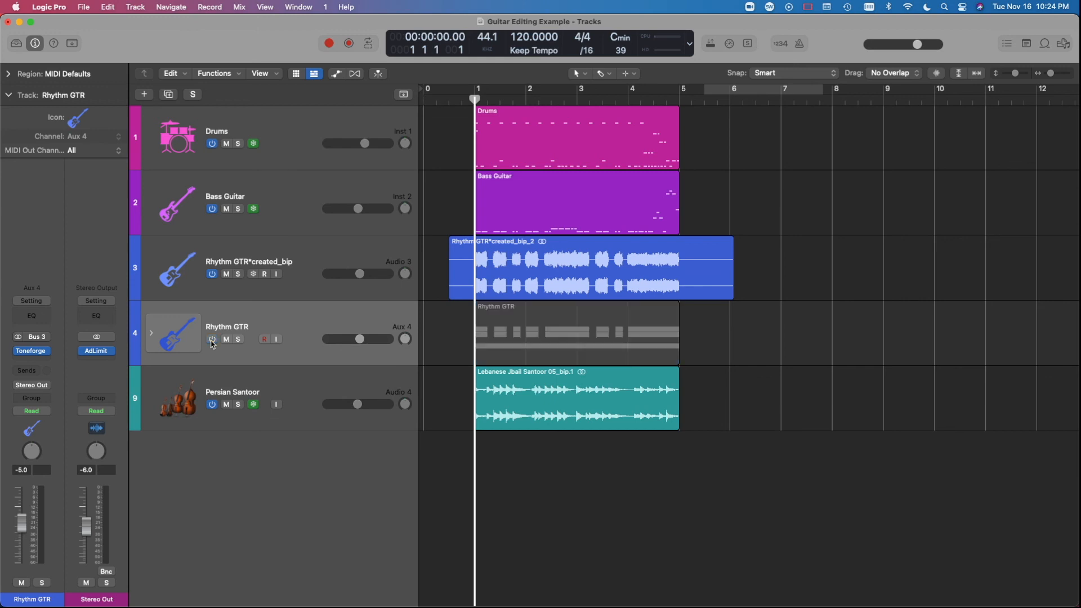
{"action": "left_click", "coordinate": [238, 274]}
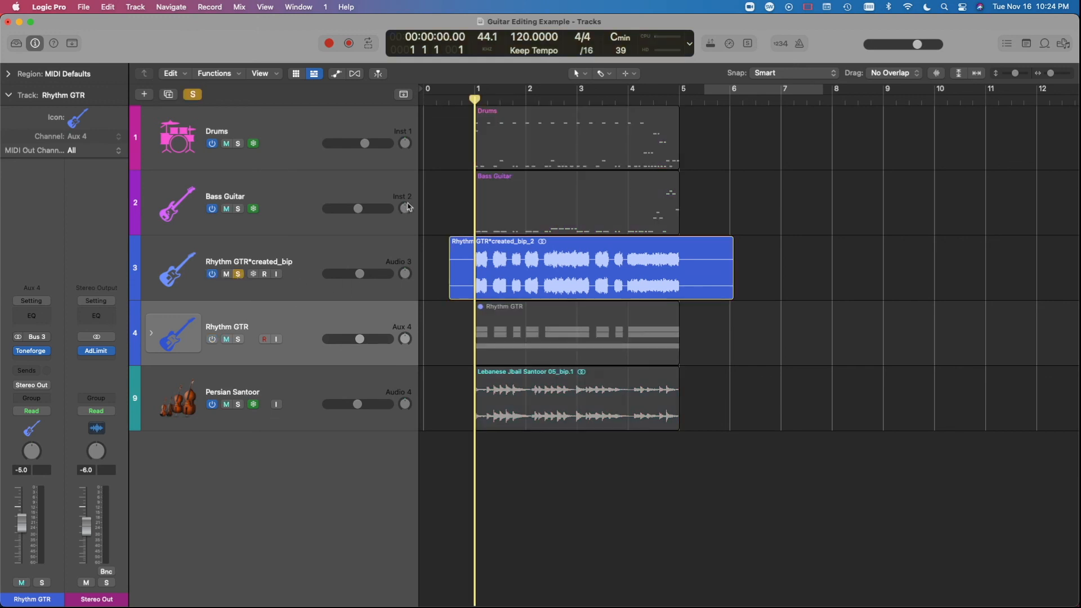
{"action": "key", "text": "space"}
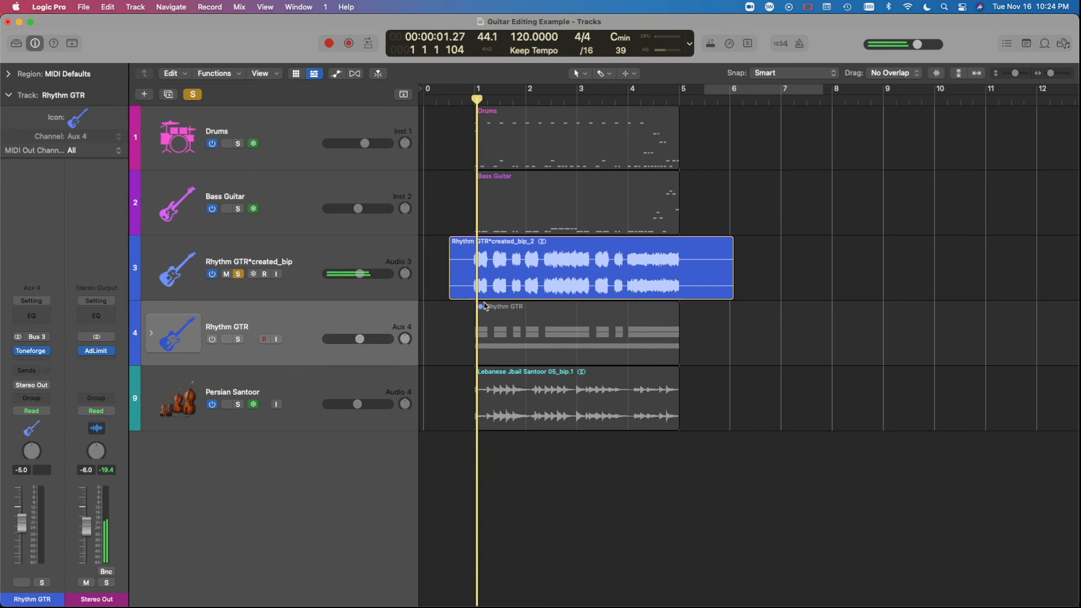
{"action": "key", "text": "space"}
{"action": "left_click", "coordinate": [238, 274]}
- Crop the bounced Rhythm GTR audio region so it runs only from the start of bar 1 to the start of bar 5
{"action": "key", "text": "super+Right"}
{"action": "key", "text": "super+Right"}
{"action": "key", "text": "super+Down"}
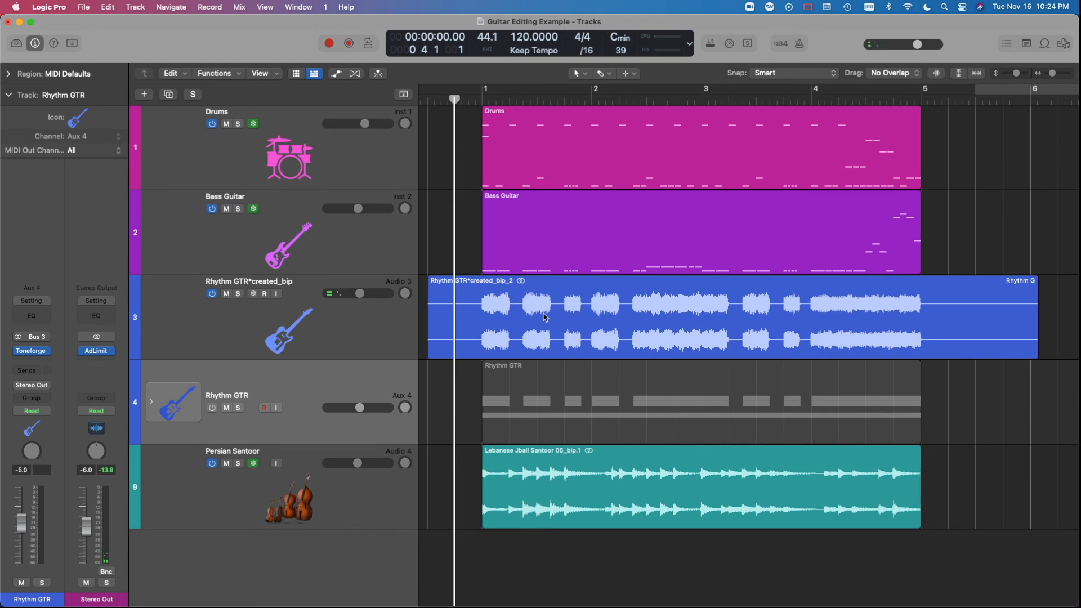
{"action": "key", "text": "super+Left"}
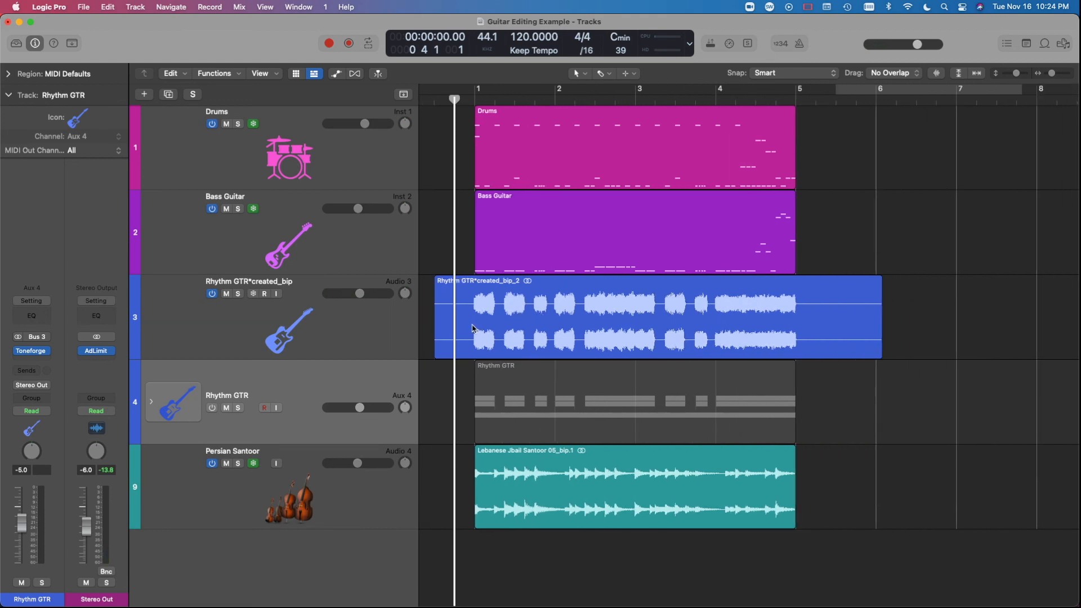
{"action": "key", "text": "super+Left"}
{"action": "left_click_drag", "start_coordinate": [476, 329], "coordinate": [744, 330]}
{"action": "key", "text": "ctrl+c"}
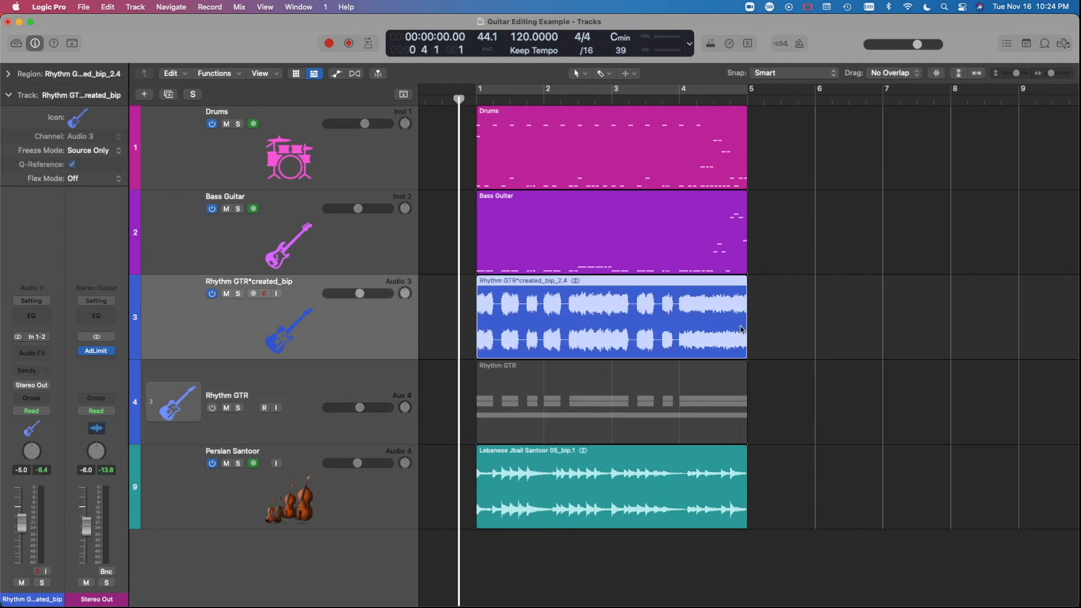
{"action": "left_click", "coordinate": [815, 323]}
- Move the switched-off Rhythm GTR stack above the bounced Rhythm GTR audio track
{"action": "key", "text": "super+Right"}
{"action": "key", "text": "super+Right"}
{"action": "key", "text": "super+Right"}
{"action": "key", "text": "super+Right"}
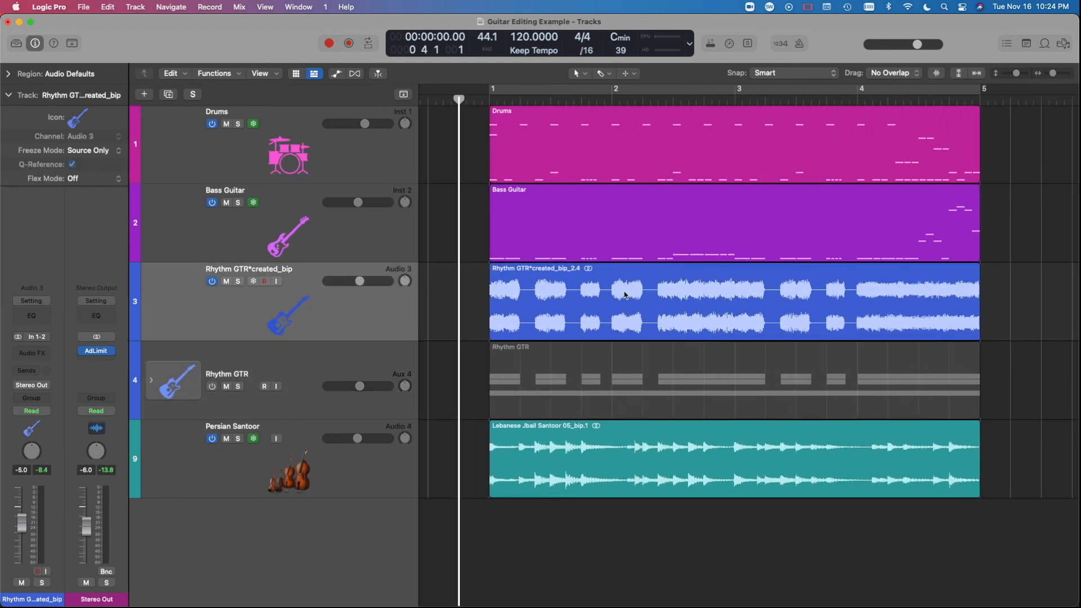
{"action": "key", "text": "super+Left"}
{"action": "key", "text": "super+Left"}
{"action": "key", "text": "super+Left"}
{"action": "key", "text": "super+Up"}
{"action": "left_click_drag", "start_coordinate": [308, 358], "coordinate": [316, 285]}
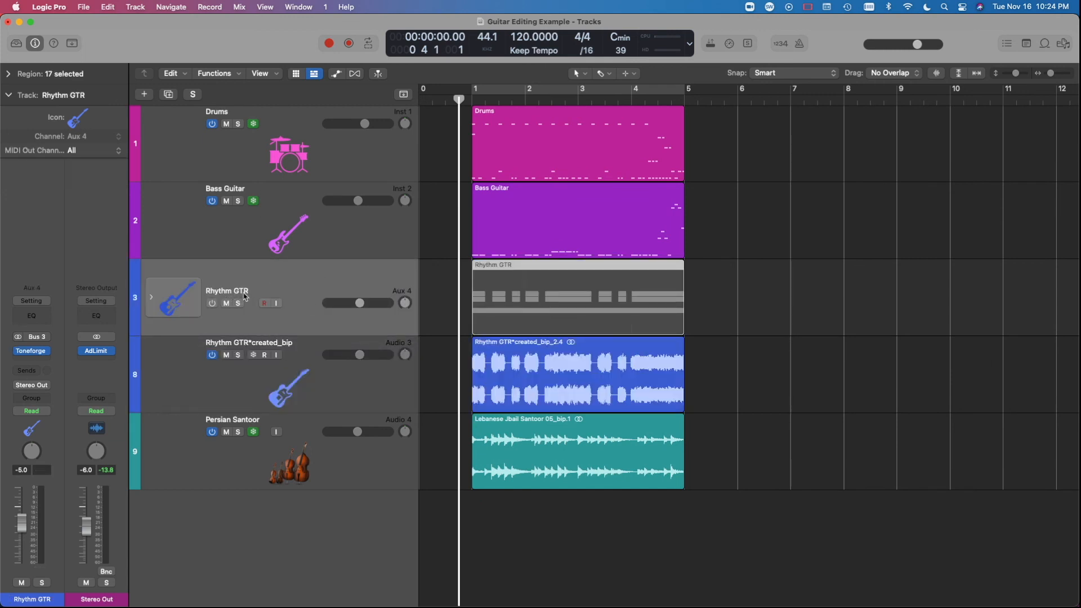
{"action": "scroll", "coordinate": [454, 313], "scroll_direction": "down", "scroll_amount": 1}
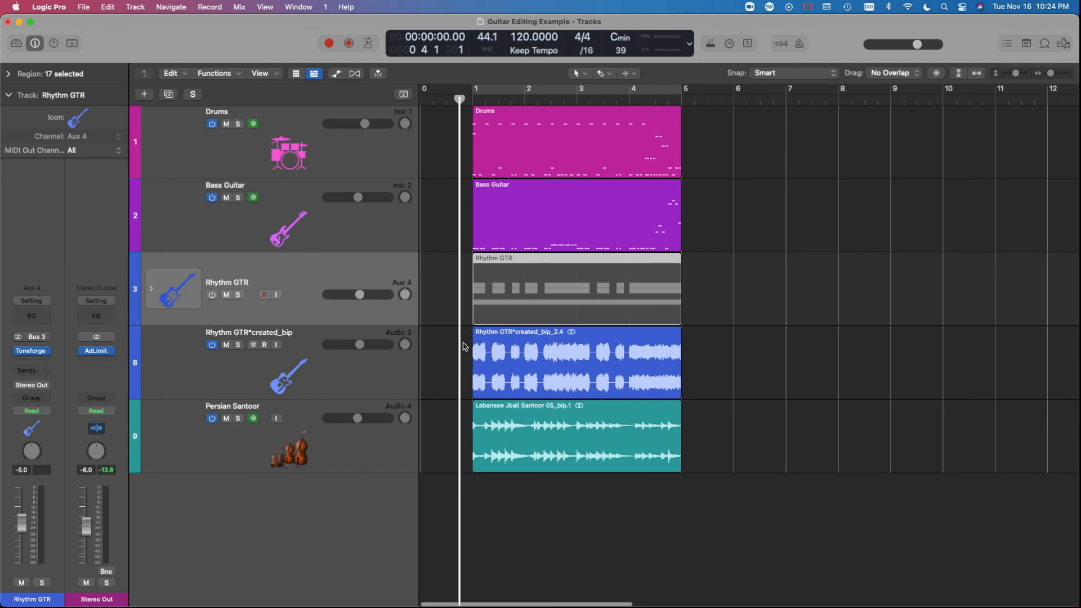
{"action": "scroll", "coordinate": [522, 369], "scroll_direction": "up", "scroll_amount": 2}
{"action": "scroll", "coordinate": [522, 369], "scroll_direction": "down", "scroll_amount": 3}
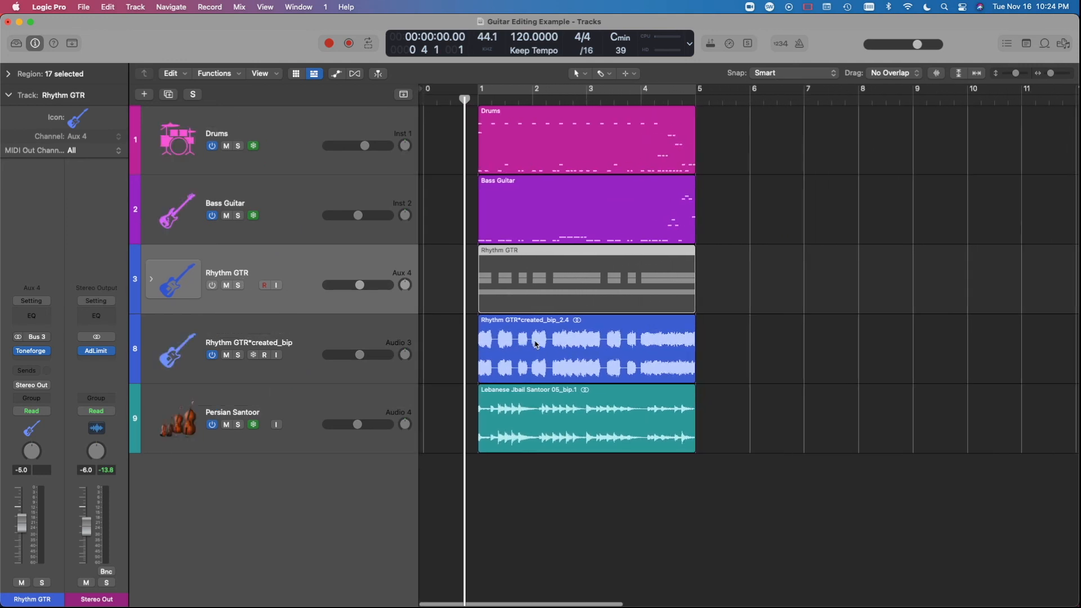
{"action": "scroll", "coordinate": [536, 344], "scroll_direction": "up", "scroll_amount": 5}
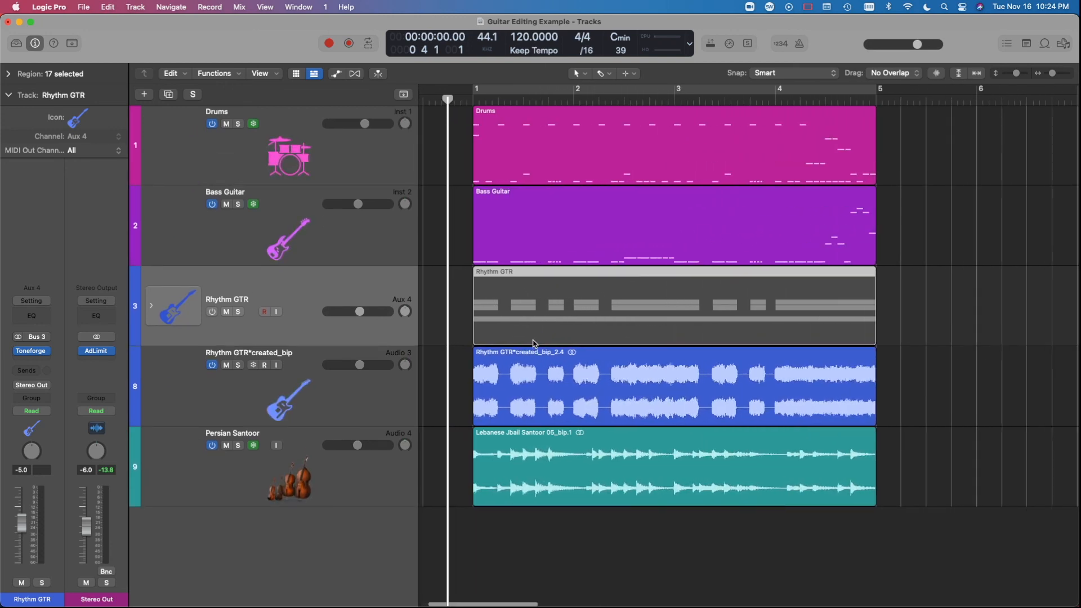
{"action": "scroll", "coordinate": [535, 344], "scroll_direction": "up", "scroll_amount": 5}
{"action": "scroll", "coordinate": [534, 344], "scroll_direction": "down", "scroll_amount": 2}
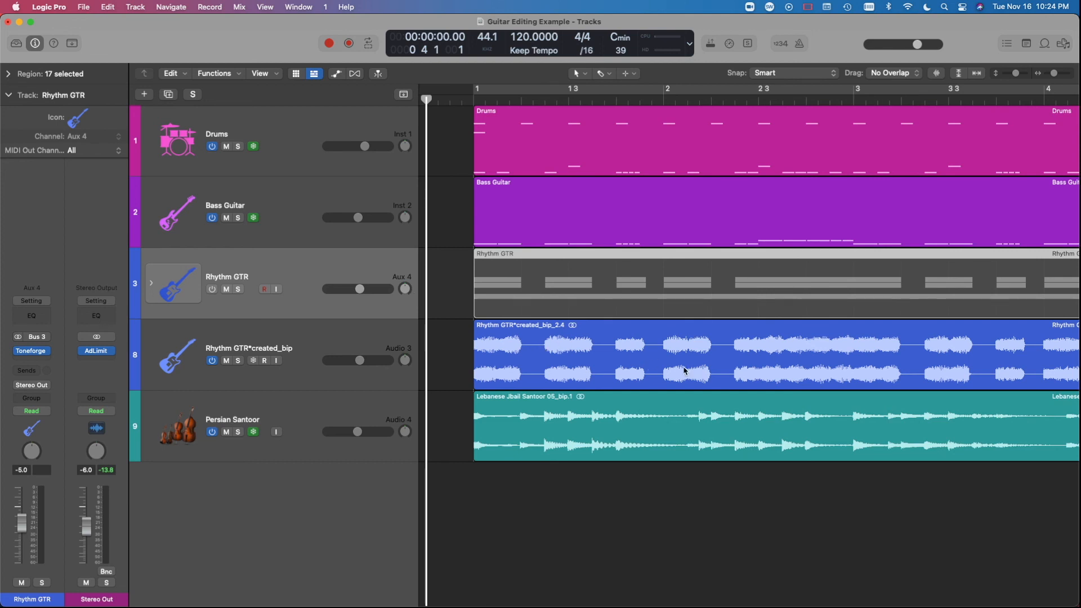
{"action": "scroll", "coordinate": [559, 340], "scroll_direction": "down", "scroll_amount": 5}
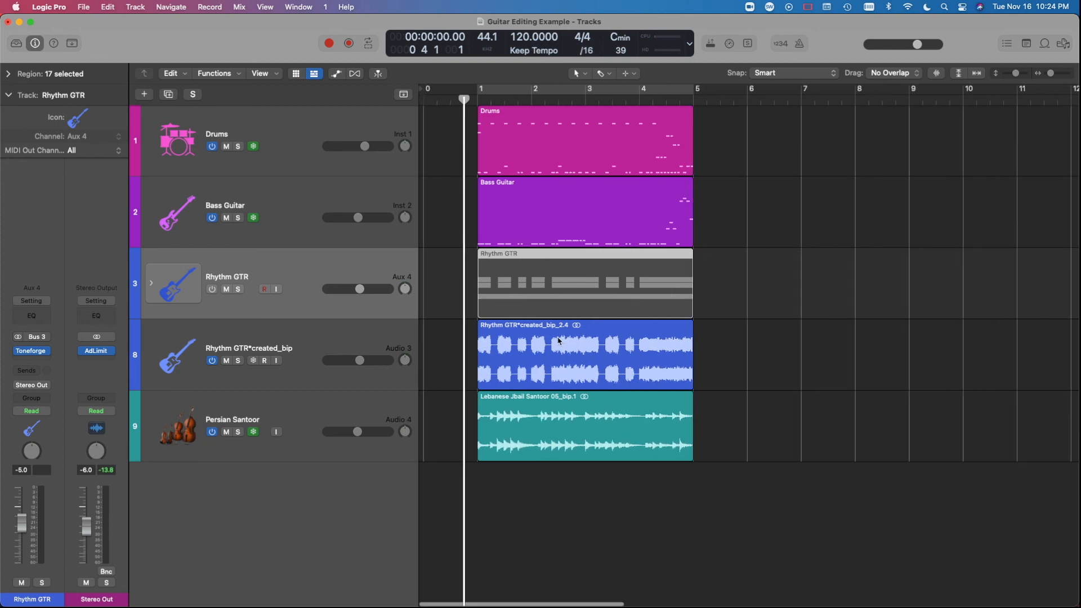